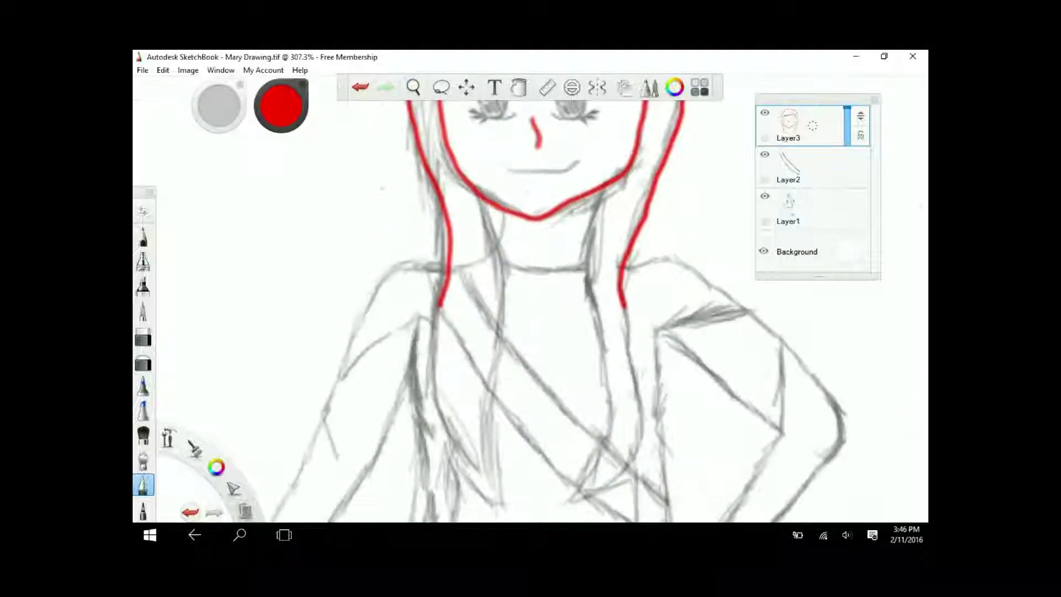
Step: Trace the long hair strands falling past both sides of the neck in red, ending in points over the chest
drag(505, 318, 481, 470)
drag(439, 307, 481, 469)
mouse_move(602, 188)
mouse_down()
mouse_move(592, 304)
mouse_move(611, 431)
mouse_move(577, 500)
mouse_up()
drag(621, 304, 641, 469)
key(ctrl+z)
key(ctrl+z)
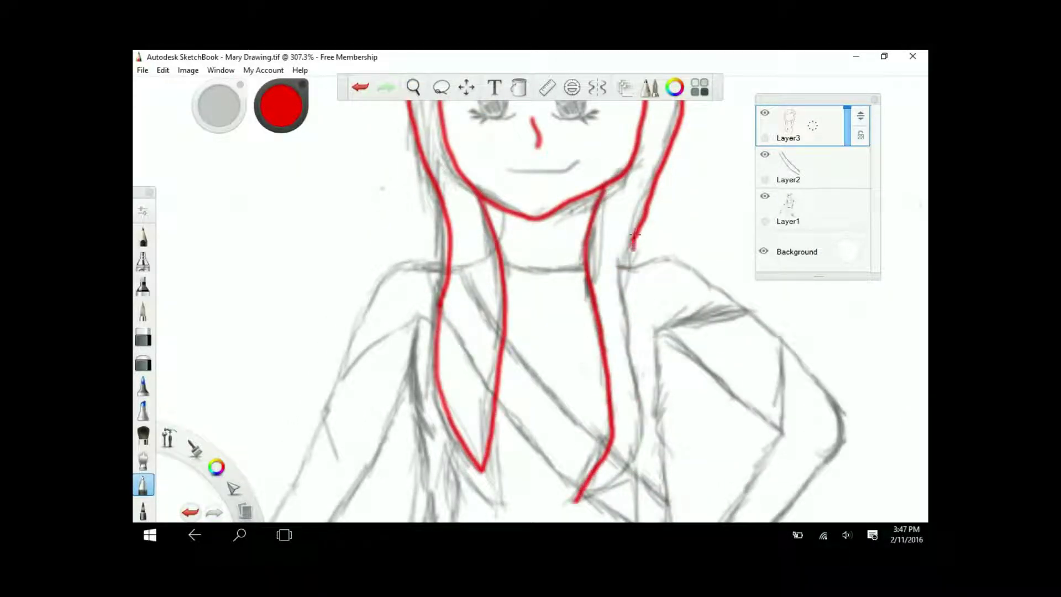
mouse_move(634, 243)
mouse_down()
mouse_move(644, 385)
mouse_move(615, 484)
mouse_up()
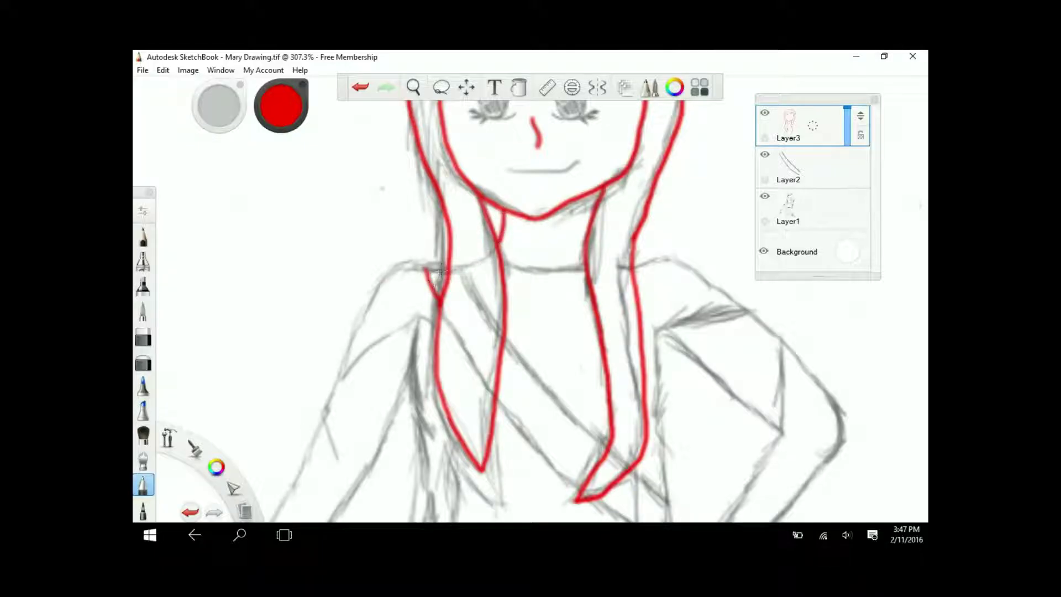
Step: Trace the lowered arm in red from the shoulder down the sleeve to the cuff and hand
mouse_move(441, 270)
mouse_down()
mouse_move(376, 296)
mouse_move(313, 453)
mouse_up()
drag(365, 393, 497, 178)
drag(422, 297, 401, 329)
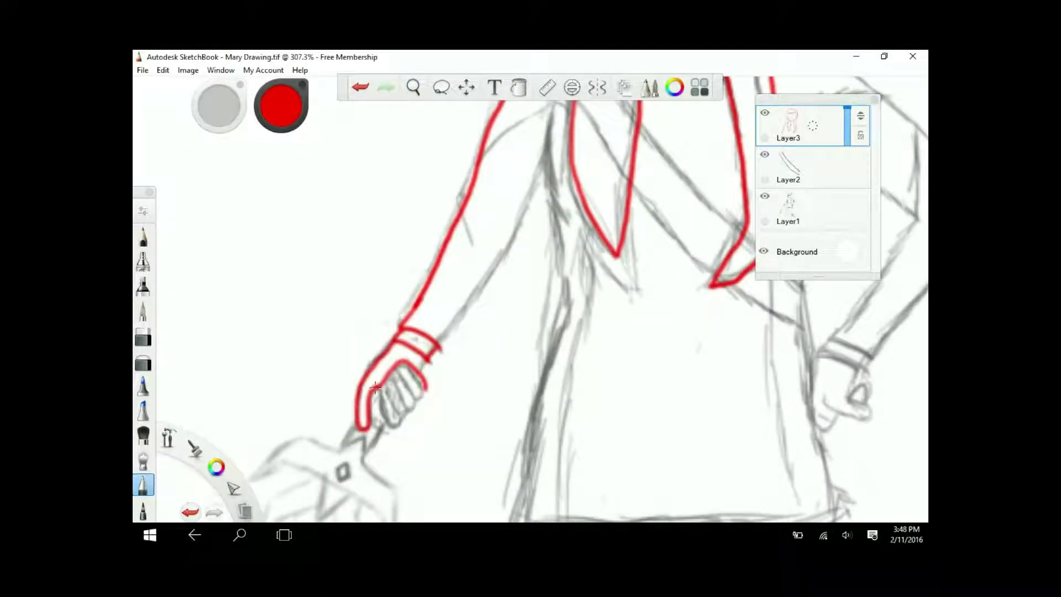
Step: Trace the long side lines of the torso and vest beside the lowered arm down toward the waist
drag(547, 121, 522, 505)
mouse_move(522, 506)
mouse_down()
mouse_move(437, 279)
mouse_move(426, 498)
mouse_up()
key(ctrl+z)
mouse_move(461, 453)
mouse_down()
mouse_move(463, 500)
mouse_move(500, 182)
mouse_up()
Step: Trace the two diagonal sash lines across the chest and the side of the neck in red
drag(437, 133, 331, 219)
drag(431, 191, 535, 302)
mouse_move(423, 251)
mouse_down()
mouse_move(511, 335)
mouse_move(597, 391)
mouse_up()
drag(431, 119, 420, 229)
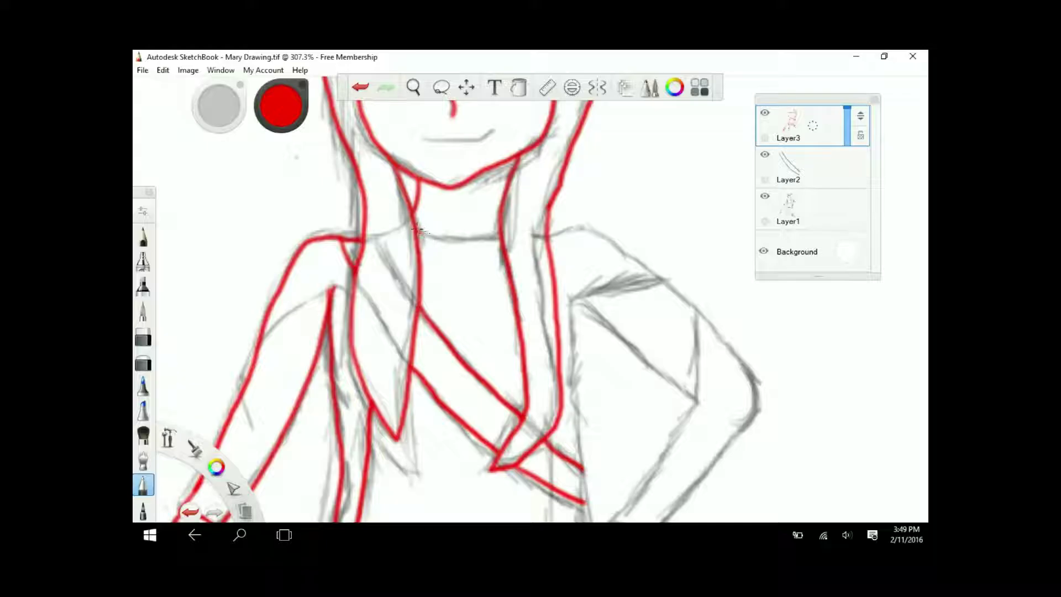
Step: Trace the other shoulder and the bent arm's outer and inner edges, with its cuff and the fist on the hip
scroll(488, 116, down, 3)
key(ctrl+z)
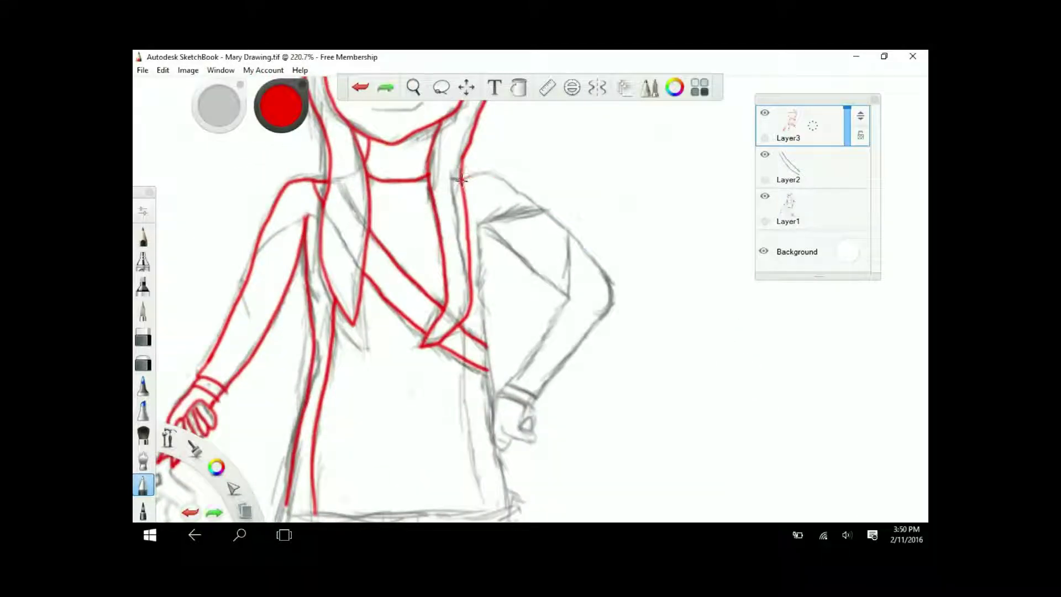
key(ctrl+z)
mouse_move(460, 176)
mouse_down()
mouse_move(541, 206)
mouse_move(536, 396)
mouse_up()
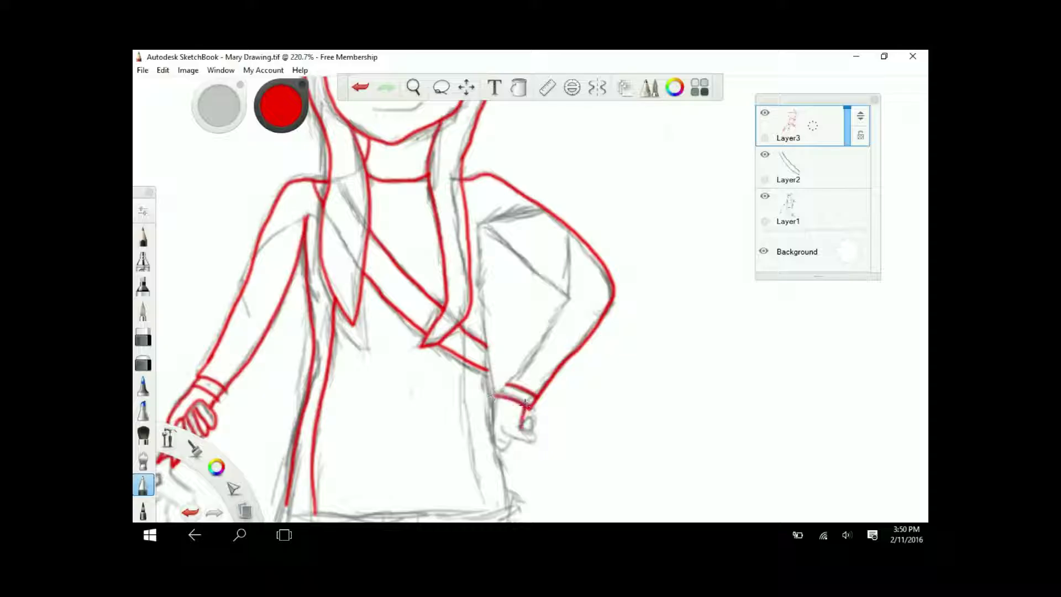
drag(564, 301, 498, 389)
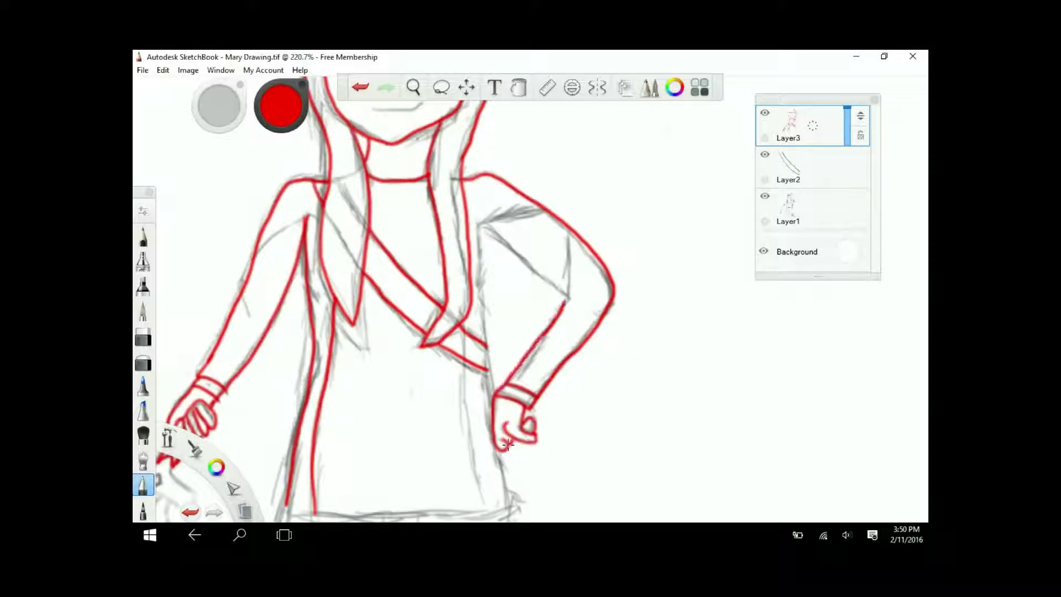
mouse_move(462, 293)
mouse_down()
mouse_move(462, 182)
mouse_move(492, 114)
mouse_up()
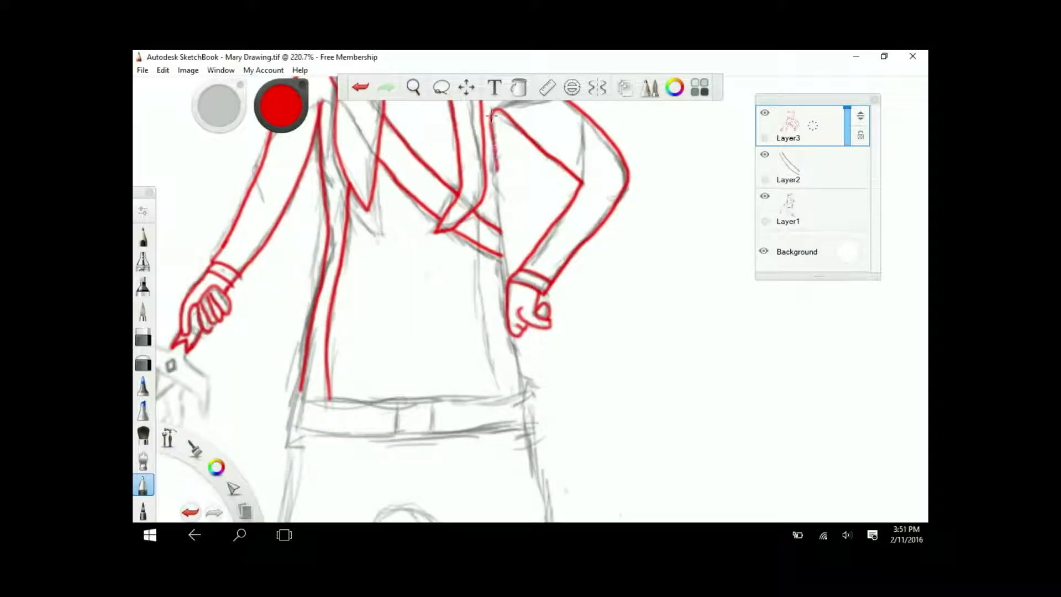
Step: Trace the lower torso sides and the belt's upper and lower edges, redrawing the hip line beside the lowered arm
drag(301, 386, 287, 455)
key(ctrl+z)
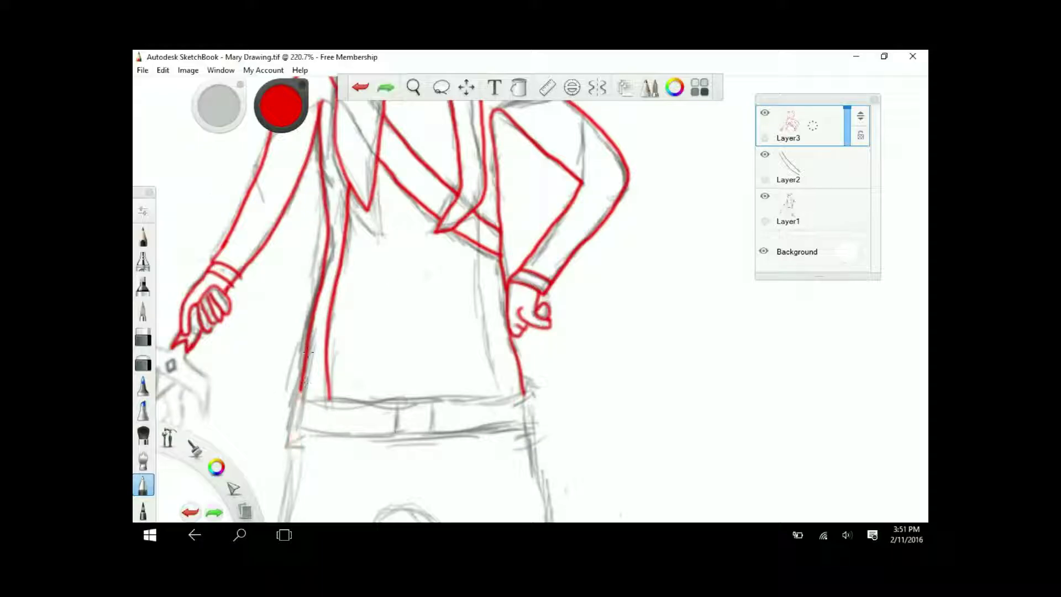
key(ctrl+z)
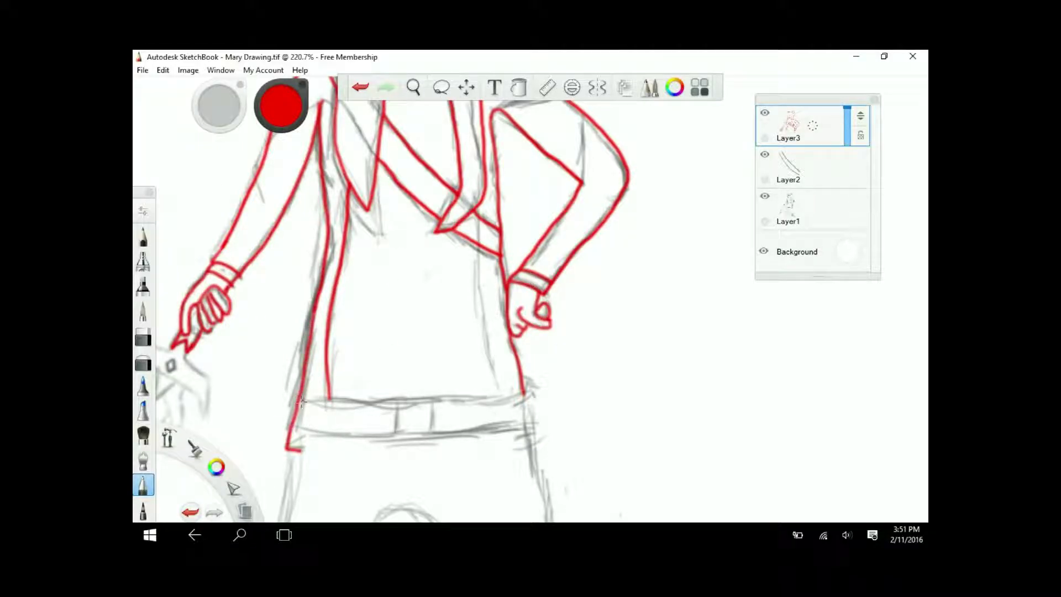
drag(292, 426, 459, 434)
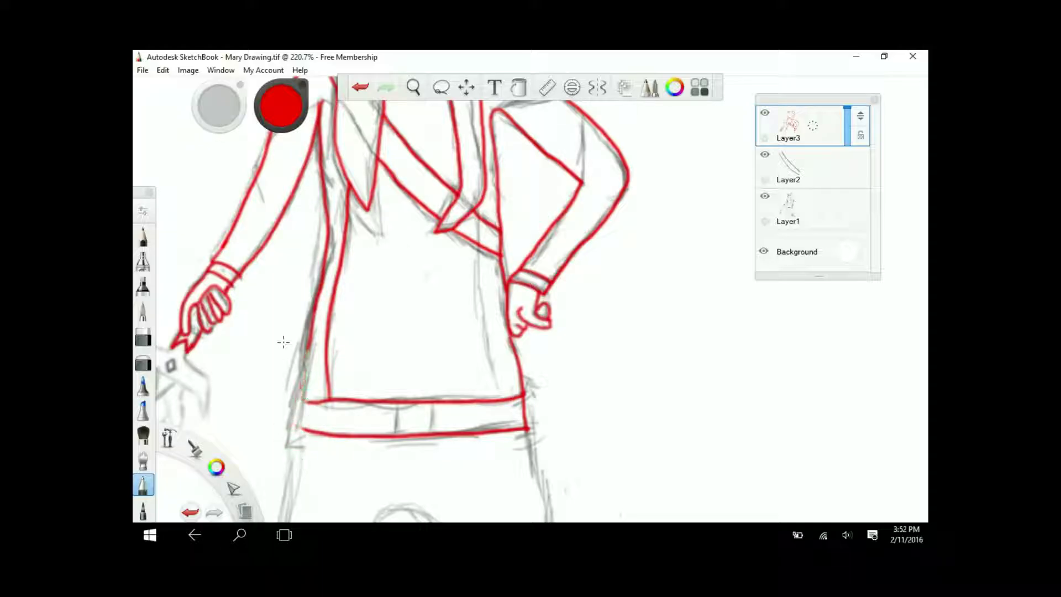
drag(311, 339, 304, 418)
key(ctrl+z)
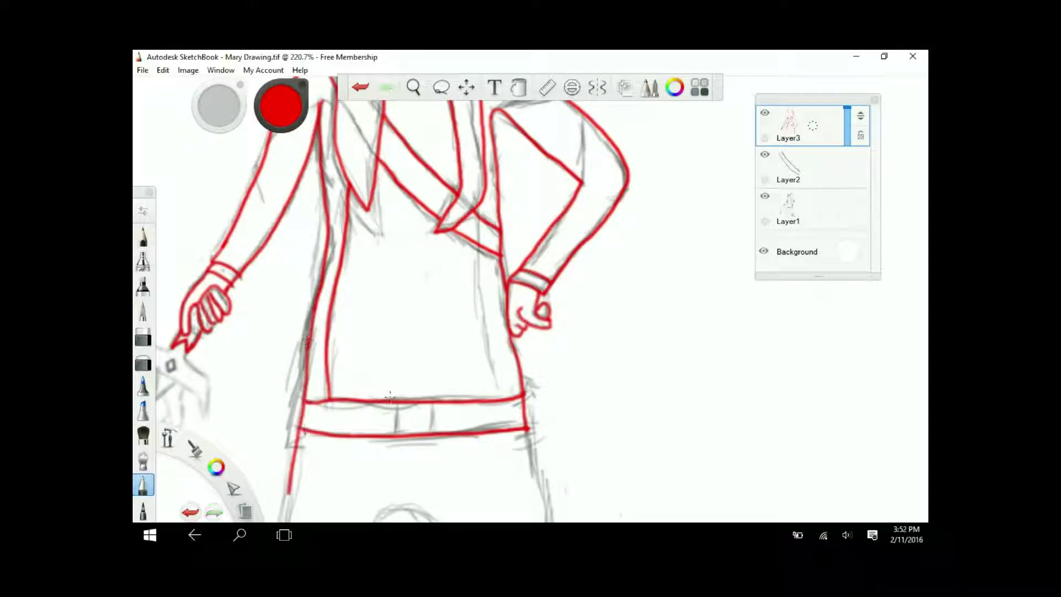
Step: Trace the left-hand leg's outer edge, the inner arch between both legs, and the bands across the knees in red
drag(390, 396, 462, 236)
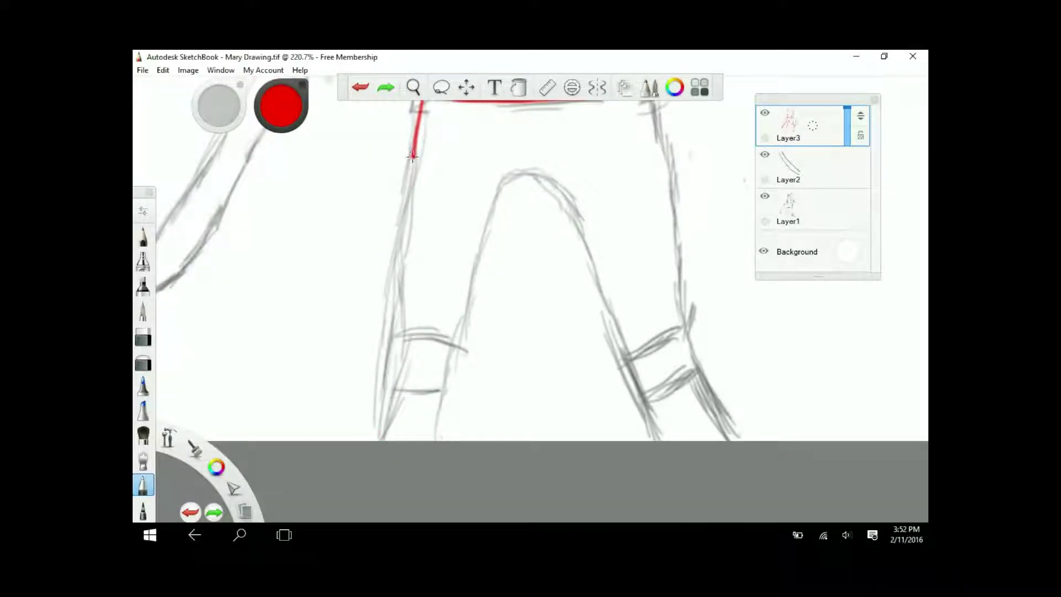
drag(412, 160, 380, 439)
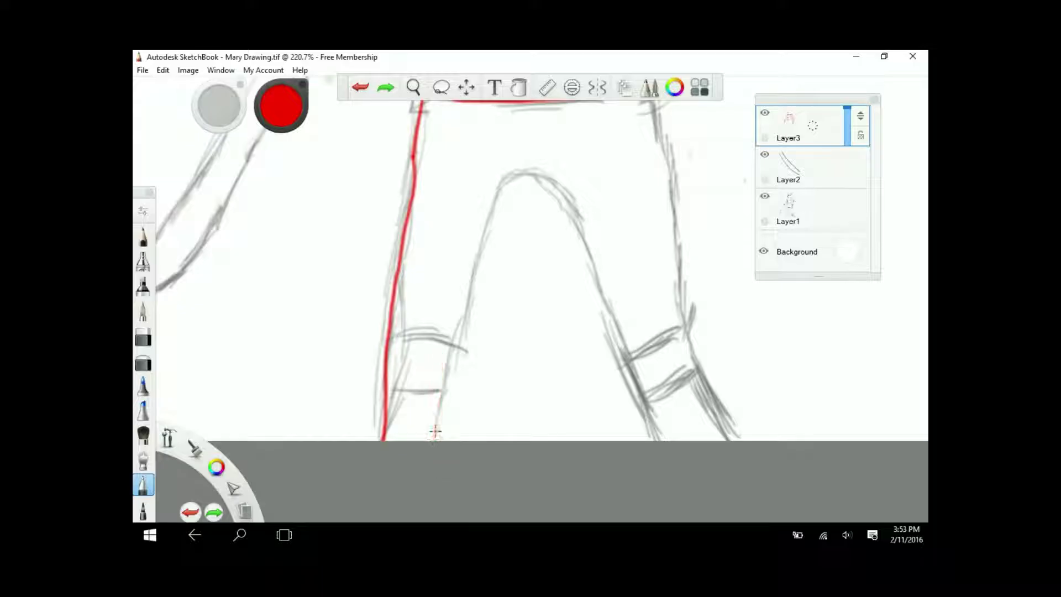
drag(514, 174, 428, 442)
scroll(531, 266, up, 2)
key(ctrl+z)
drag(517, 146, 434, 442)
key(ctrl+z)
mouse_move(444, 379)
mouse_down()
mouse_move(435, 442)
mouse_move(619, 251)
mouse_move(693, 442)
mouse_up()
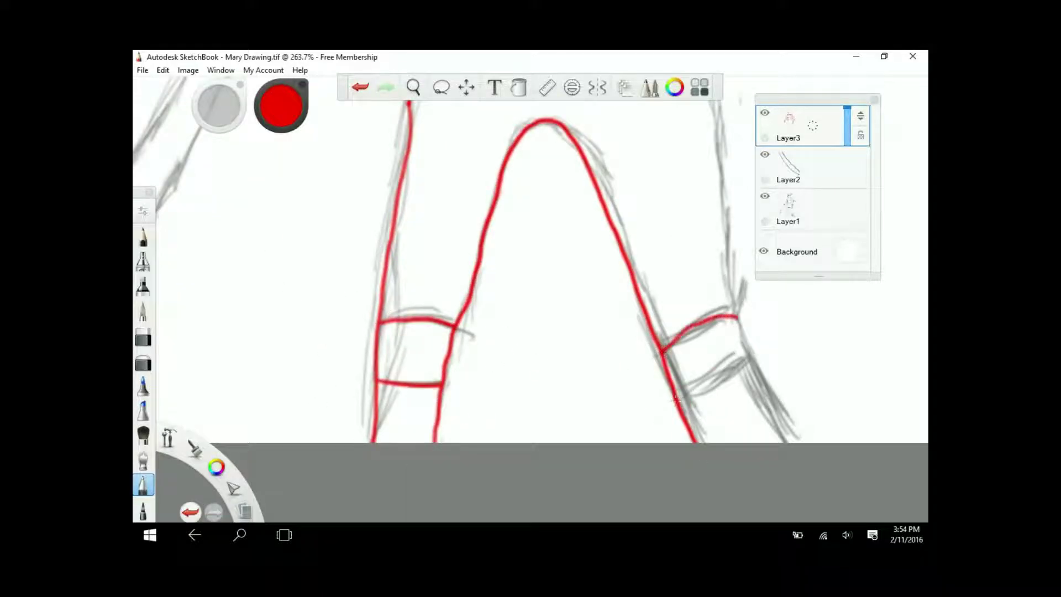
Step: Trace the right-hand leg's outer edge, its lower knee band, and the buckle lines on the belt
scroll(630, 199, down, 1)
mouse_move(309, 113)
mouse_down()
mouse_move(500, 152)
mouse_move(545, 441)
mouse_up()
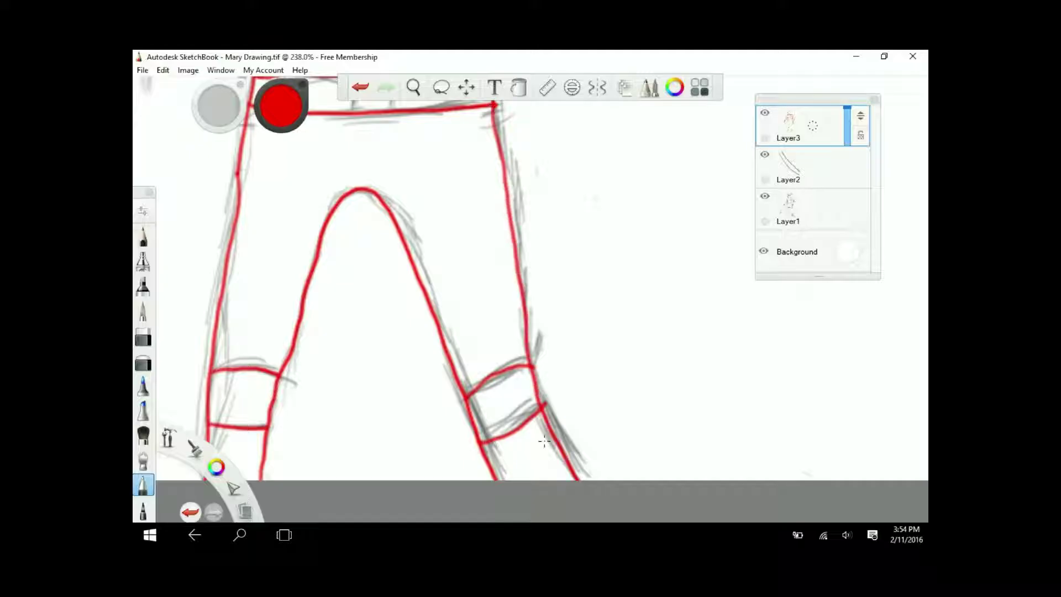
drag(530, 296, 532, 514)
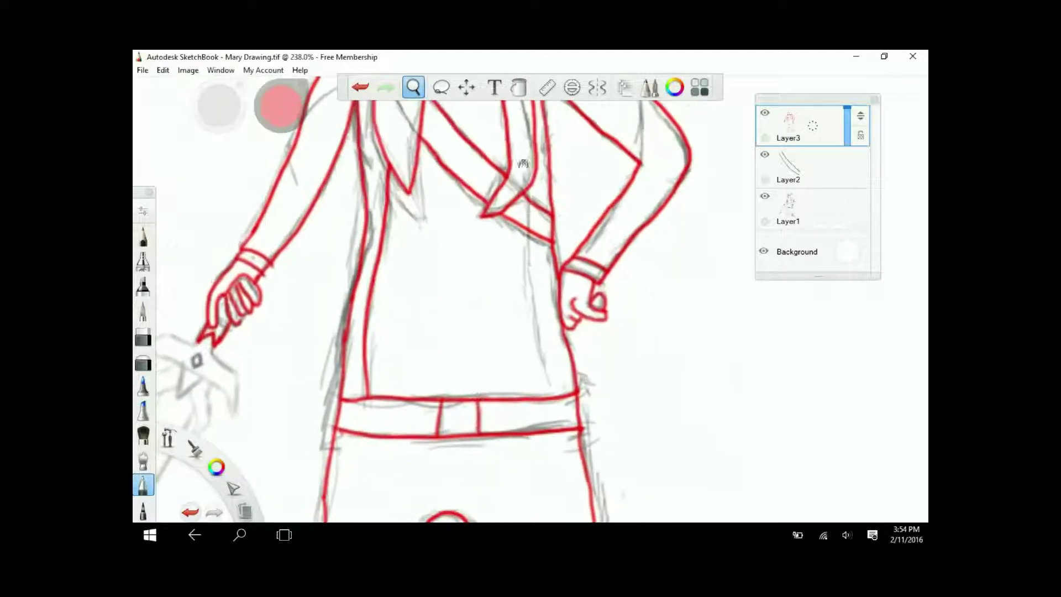
Step: Add the red seam lines across both sleeves at the shoulders, upper arms and elbows
drag(380, 82, 446, 187)
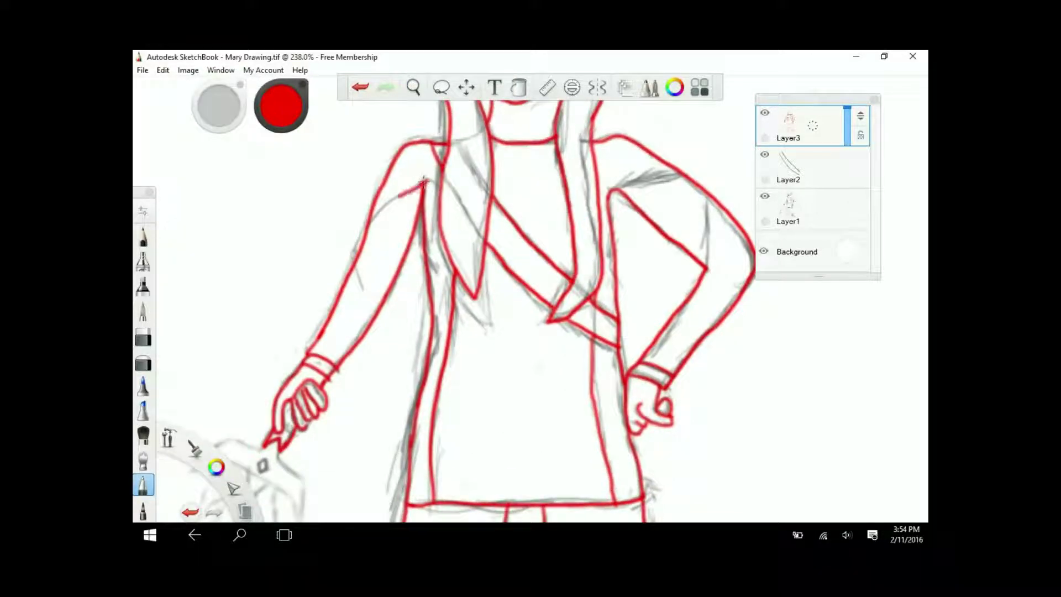
drag(709, 192, 708, 261)
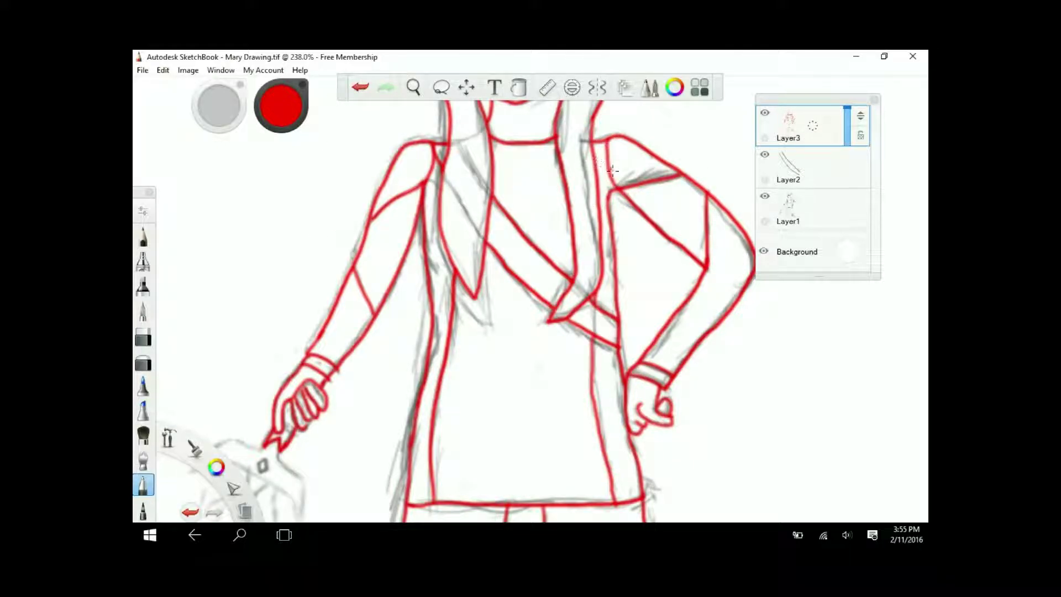
mouse_move(610, 140)
mouse_down()
mouse_move(497, 221)
mouse_move(589, 197)
mouse_move(323, 298)
mouse_move(700, 382)
mouse_move(643, 212)
mouse_up()
Step: Trace the sword's winged guard and its diamond in red, making Layer1 the active layer
mouse_move(604, 227)
mouse_down()
mouse_move(556, 244)
mouse_move(561, 288)
mouse_move(588, 276)
mouse_up()
mouse_move(520, 285)
mouse_down()
mouse_move(525, 404)
mouse_move(589, 327)
mouse_up()
scroll(635, 166, down, 3)
click(829, 219)
mouse_move(595, 130)
mouse_down()
mouse_move(526, 170)
mouse_move(557, 192)
mouse_move(625, 189)
mouse_move(633, 257)
mouse_move(666, 231)
mouse_move(652, 165)
mouse_move(630, 273)
mouse_up()
key(ctrl+z)
key(ctrl+z)
Step: Trace the small lower prong of the sword's guard beside the blade, undoing and redrawing its lines
mouse_move(621, 185)
mouse_down()
mouse_move(650, 259)
mouse_move(680, 236)
mouse_up()
key(ctrl+z)
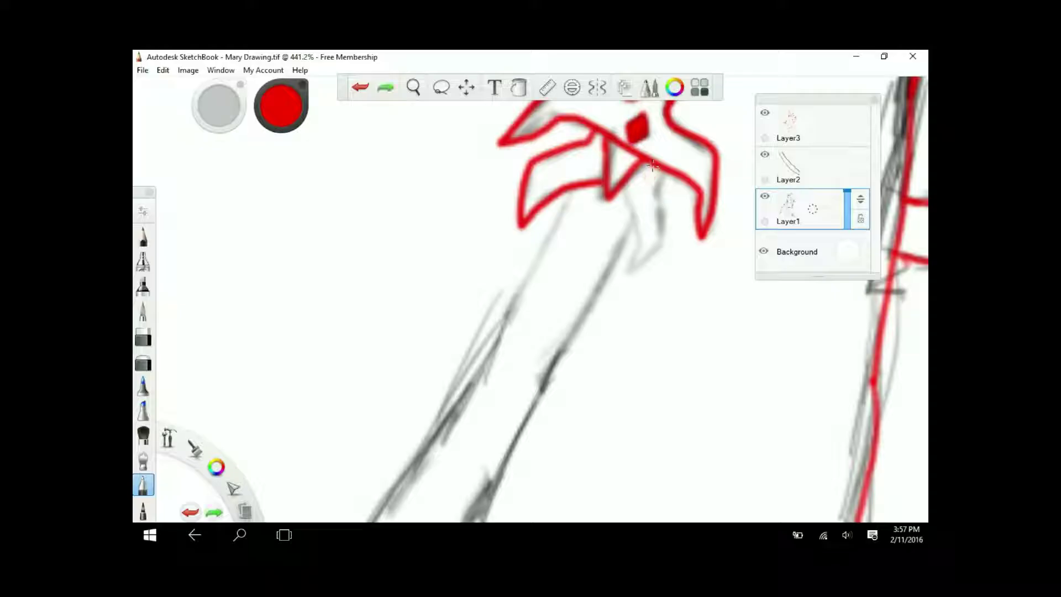
mouse_move(622, 185)
mouse_down()
mouse_move(631, 270)
mouse_move(677, 234)
mouse_move(633, 267)
mouse_move(675, 224)
mouse_up()
key(ctrl+z)
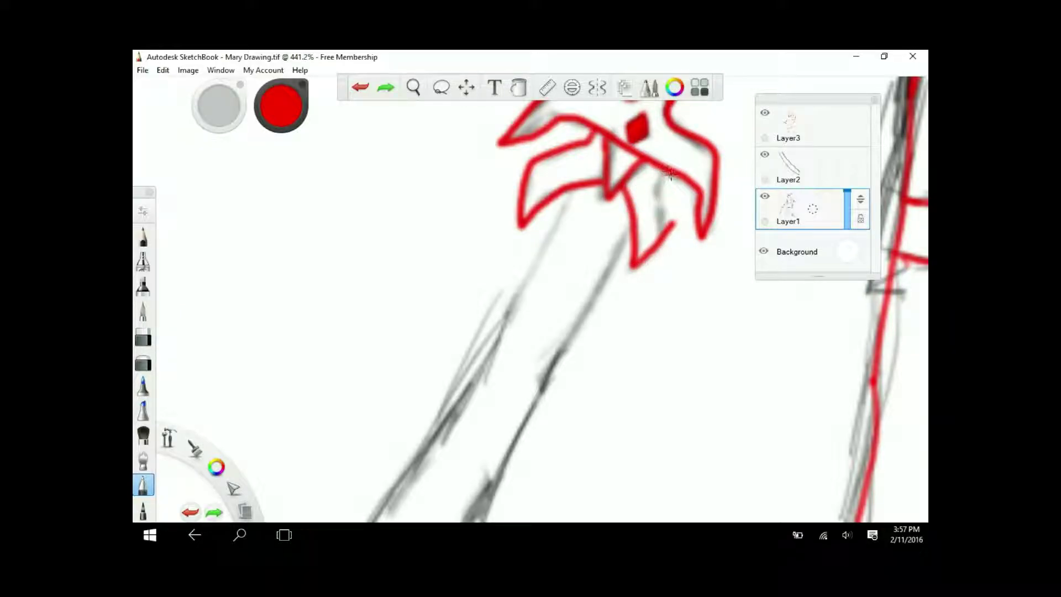
key(ctrl+z)
key(ctrl+z)
key(ctrl+z)
mouse_move(592, 133)
mouse_down()
mouse_move(522, 221)
mouse_move(606, 185)
mouse_up()
mouse_move(621, 183)
mouse_down()
mouse_move(631, 253)
mouse_move(656, 158)
mouse_up()
key(ctrl+z)
mouse_move(659, 234)
mouse_down()
mouse_move(657, 164)
mouse_move(644, 255)
mouse_move(627, 199)
mouse_move(629, 210)
mouse_move(655, 207)
mouse_up()
key(ctrl+z)
key(ctrl+z)
key(ctrl+z)
mouse_move(632, 269)
mouse_down()
mouse_move(660, 222)
mouse_move(666, 168)
mouse_up()
Step: Trace the sword blade's two long straight edges with the ruler and close its pointed tip
scroll(573, 147, down, 2)
key(r)
mouse_move(438, 129)
mouse_down()
mouse_move(547, 166)
mouse_move(569, 216)
mouse_move(509, 178)
mouse_move(569, 269)
mouse_move(561, 280)
mouse_move(577, 304)
mouse_move(626, 126)
mouse_up()
key(ctrl+z)
drag(437, 430, 591, 288)
drag(487, 451, 669, 149)
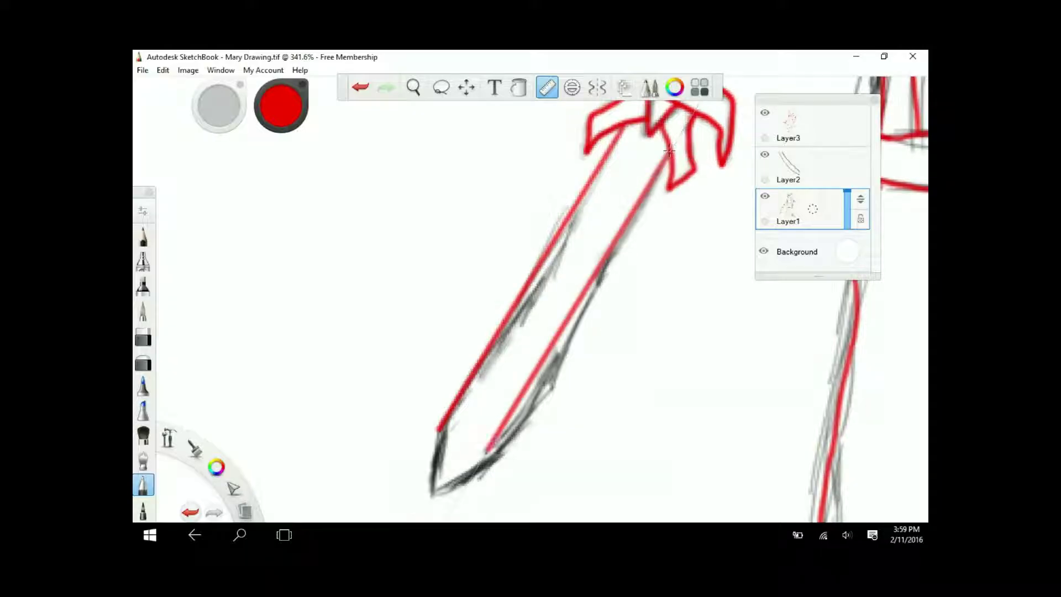
key(r)
key(ctrl+z)
key(ctrl+z)
key(x)
mouse_move(438, 425)
mouse_down()
mouse_move(433, 454)
mouse_move(479, 464)
mouse_up()
Step: Trace the left-hand eye with its lashes and iris shapes, and the mouth, in red
key(space)
mouse_move(476, 352)
mouse_down()
mouse_move(502, 161)
mouse_move(677, 220)
mouse_move(536, 104)
mouse_move(487, 234)
mouse_move(514, 210)
mouse_move(450, 315)
mouse_up()
mouse_move(338, 213)
mouse_down()
mouse_move(387, 191)
mouse_move(511, 200)
mouse_move(382, 180)
mouse_move(398, 265)
mouse_move(387, 310)
mouse_move(465, 330)
mouse_move(497, 319)
mouse_up()
mouse_move(459, 185)
mouse_down()
mouse_move(428, 260)
mouse_move(459, 243)
mouse_up()
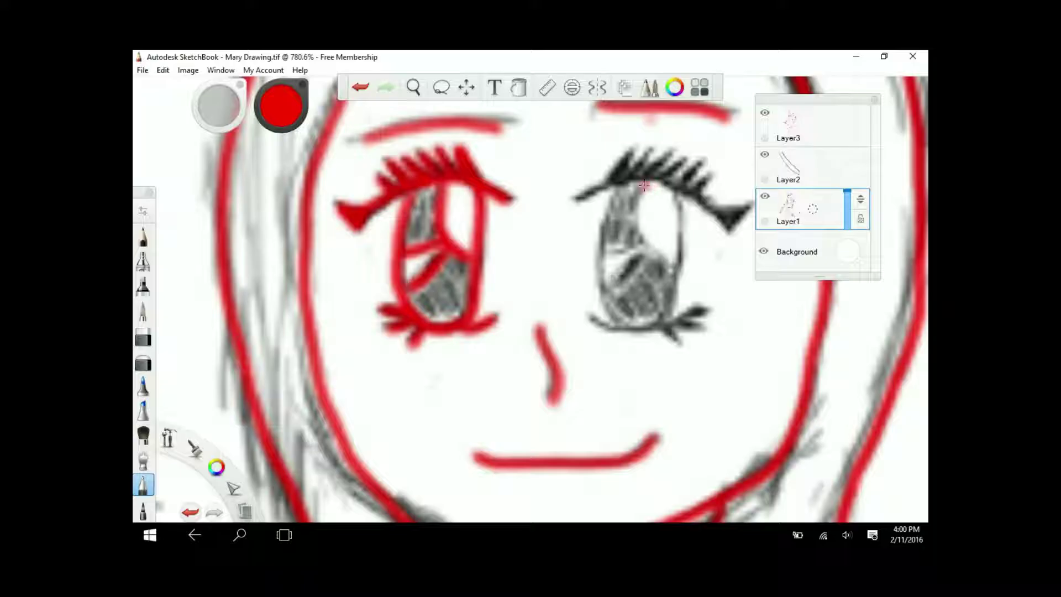
Step: Try to trace the right-hand eye, its iris shapes and its upper and lower lashes in red
drag(644, 185, 677, 260)
drag(677, 260, 606, 285)
mouse_move(624, 188)
mouse_down()
mouse_move(685, 265)
mouse_move(652, 182)
mouse_move(574, 199)
mouse_up()
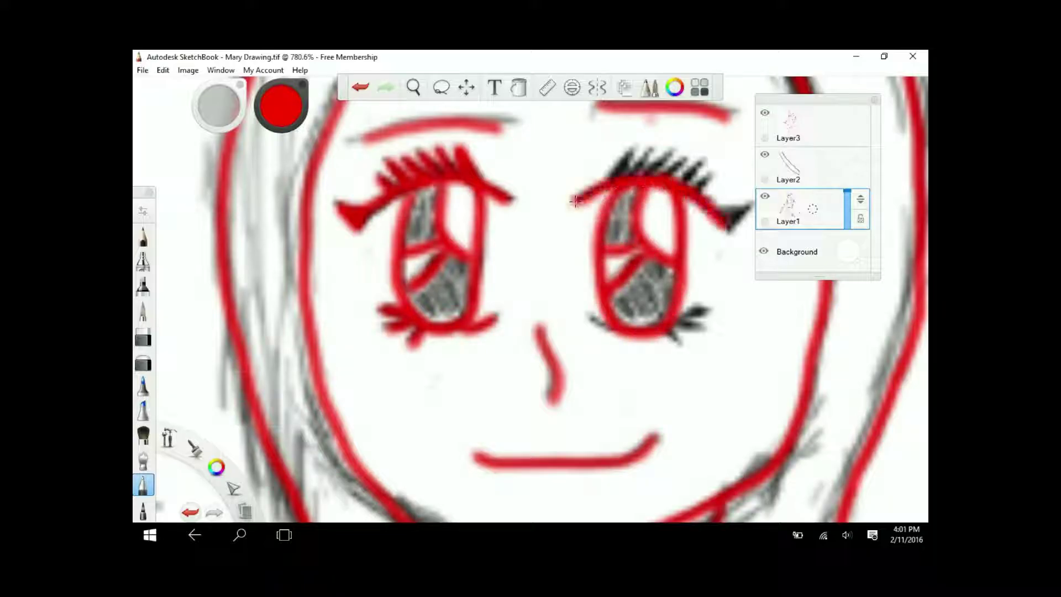
drag(685, 194, 752, 221)
mouse_move(607, 176)
mouse_down()
mouse_move(684, 189)
mouse_move(718, 163)
mouse_up()
mouse_move(668, 331)
mouse_down()
mouse_move(710, 301)
mouse_move(688, 326)
mouse_up()
drag(624, 310, 574, 323)
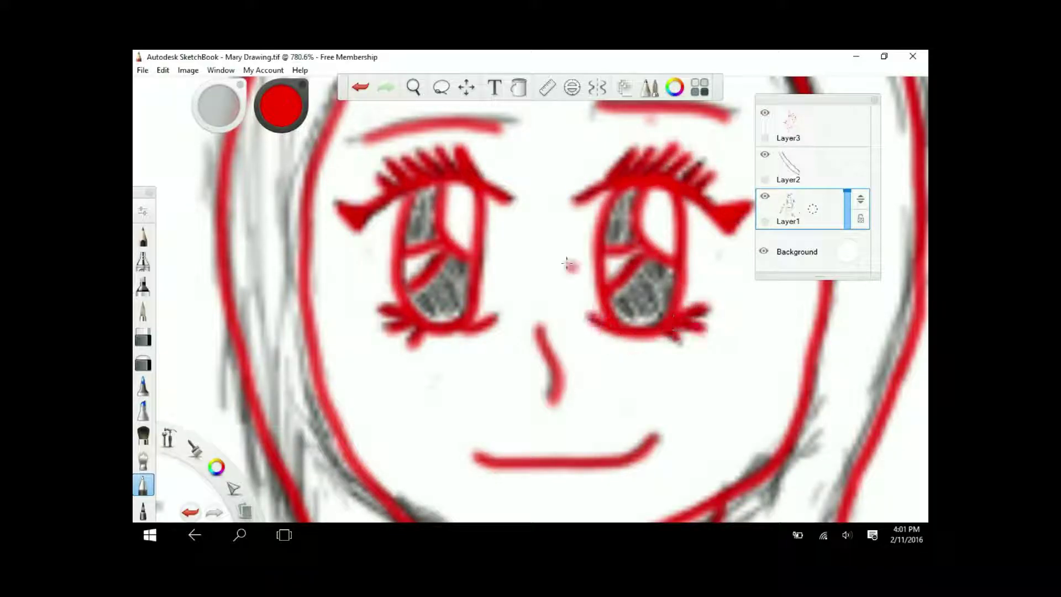
Step: Check the layers and undo the red tracing of the right-hand eye
scroll(481, 244, down, 5)
click(765, 154)
click(772, 128)
click(789, 209)
scroll(457, 157, down, 1)
key(ctrl+z)
key(ctrl+z)
key(ctrl+z)
key(ctrl+z)
key(ctrl+z)
key(ctrl+z)
key(ctrl+z)
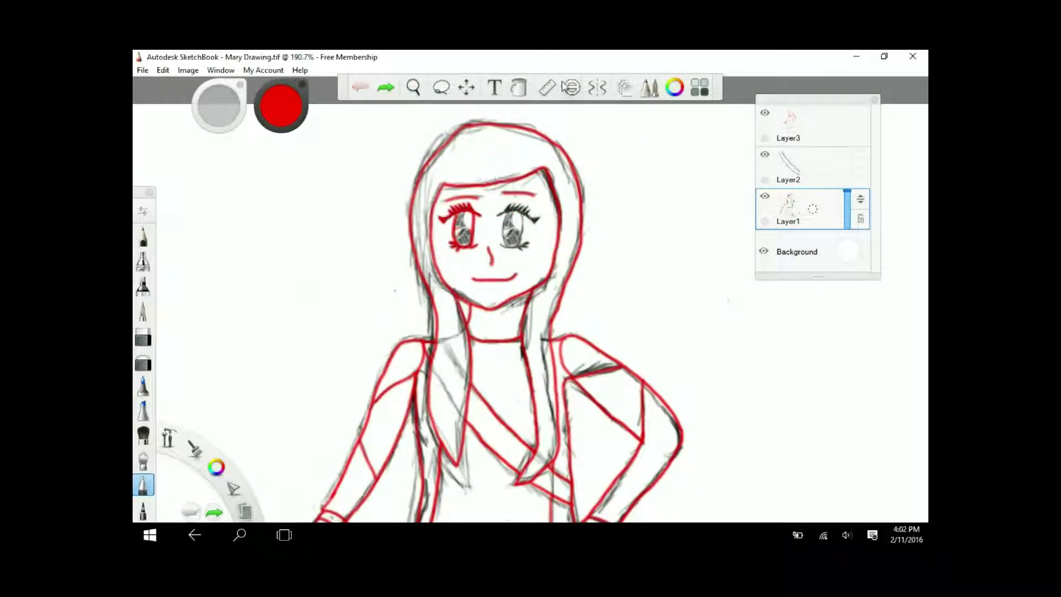
Step: Delete Layer2 and erase the leftover grey sketch lines around the head and shoulders on Layer1
click(825, 175)
key(ctrl+z)
key(ctrl+z)
key(ctrl+z)
key(ctrl+z)
key(ctrl+z)
key(ctrl+z)
key(ctrl+z)
key(ctrl+z)
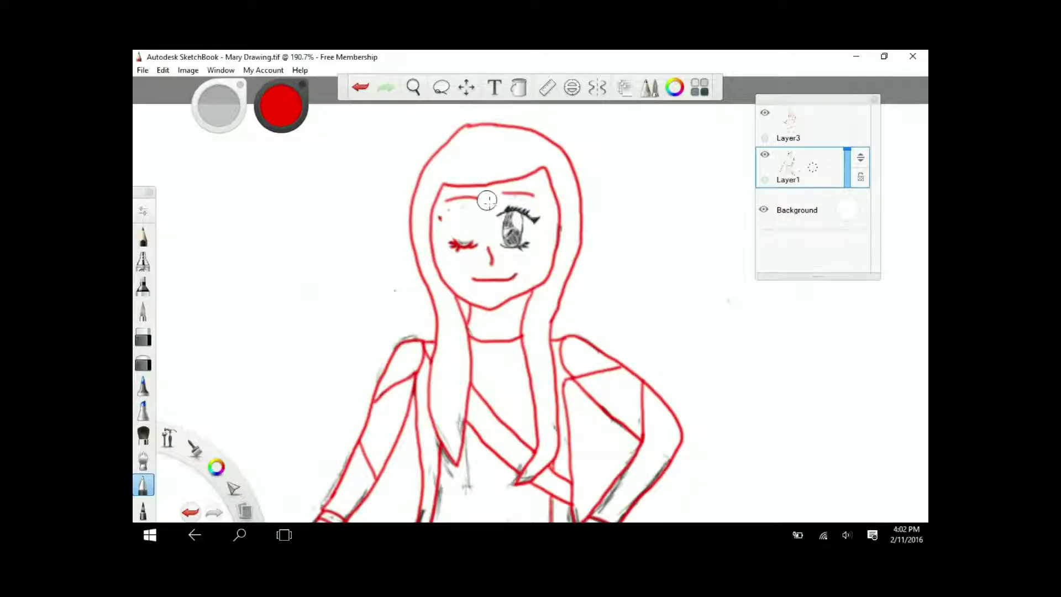
key(ctrl+z)
Step: Erase the leftover grey sketch lines around the arms, torso and belt on Layer1
drag(429, 434, 511, 180)
key(ctrl+z)
key(ctrl+z)
key(ctrl+z)
key(ctrl+z)
key(ctrl+z)
key(ctrl+z)
key(ctrl+z)
key(ctrl+z)
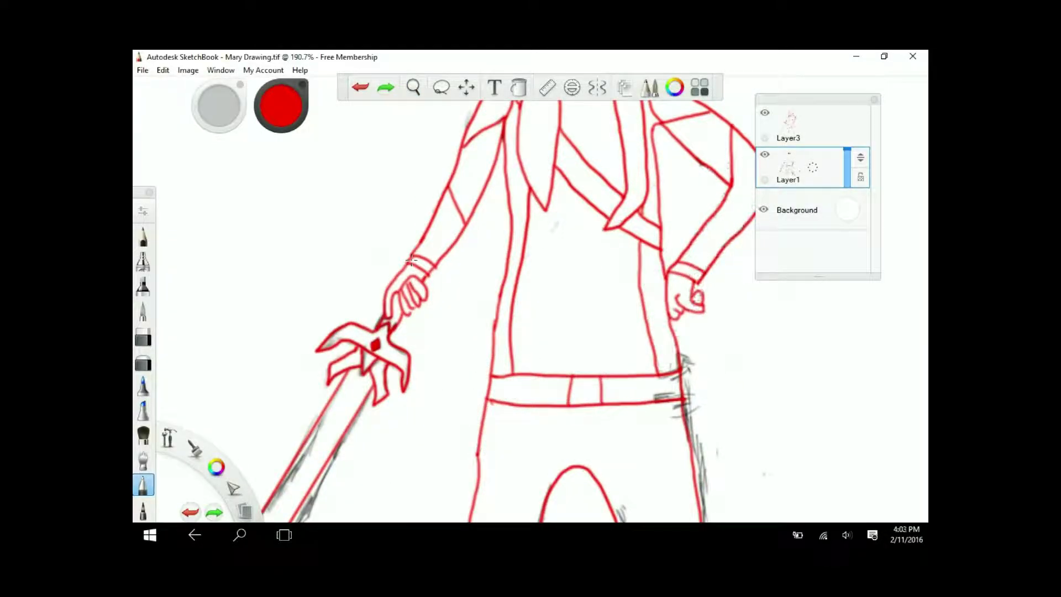
Step: Add a new layer above the others and lower the opacity of Layer3 and Layer1
key(ctrl+z)
key(ctrl+z)
key(ctrl+z)
drag(847, 193, 848, 210)
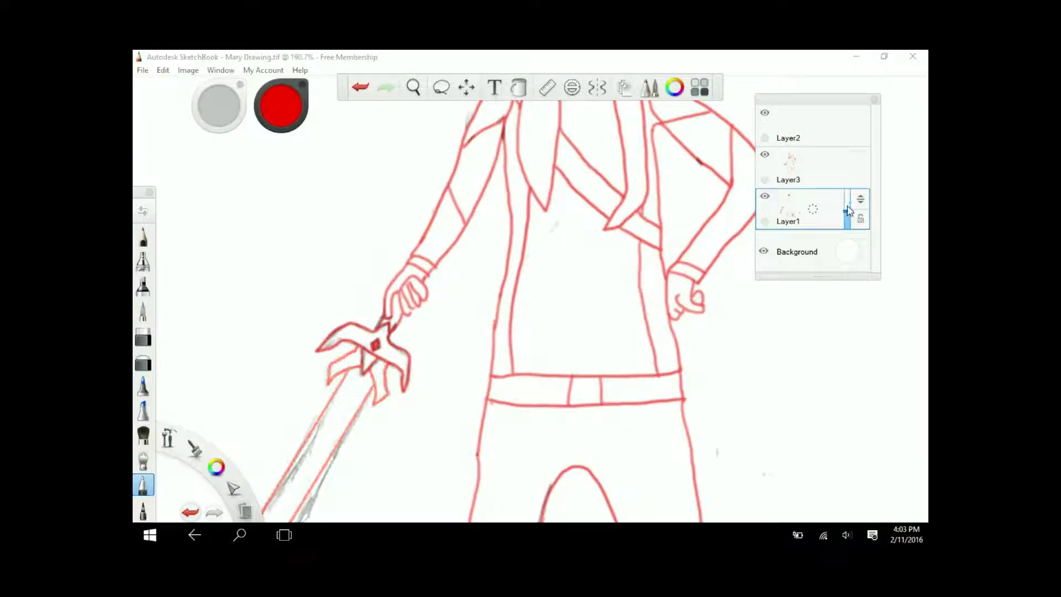
key(ctrl+z)
Step: Ink the outer hair outline, the fringe and the face contour in black on the new top layer
scroll(445, 180, up, 5)
mouse_move(587, 113)
mouse_down()
mouse_move(500, 118)
mouse_move(467, 414)
mouse_move(467, 519)
mouse_up()
key(ctrl+z)
mouse_move(527, 109)
mouse_down()
mouse_move(517, 125)
mouse_move(718, 320)
mouse_move(666, 519)
mouse_up()
mouse_move(484, 211)
mouse_down()
mouse_move(463, 301)
mouse_move(599, 425)
mouse_move(676, 260)
mouse_move(611, 194)
mouse_move(483, 209)
mouse_up()
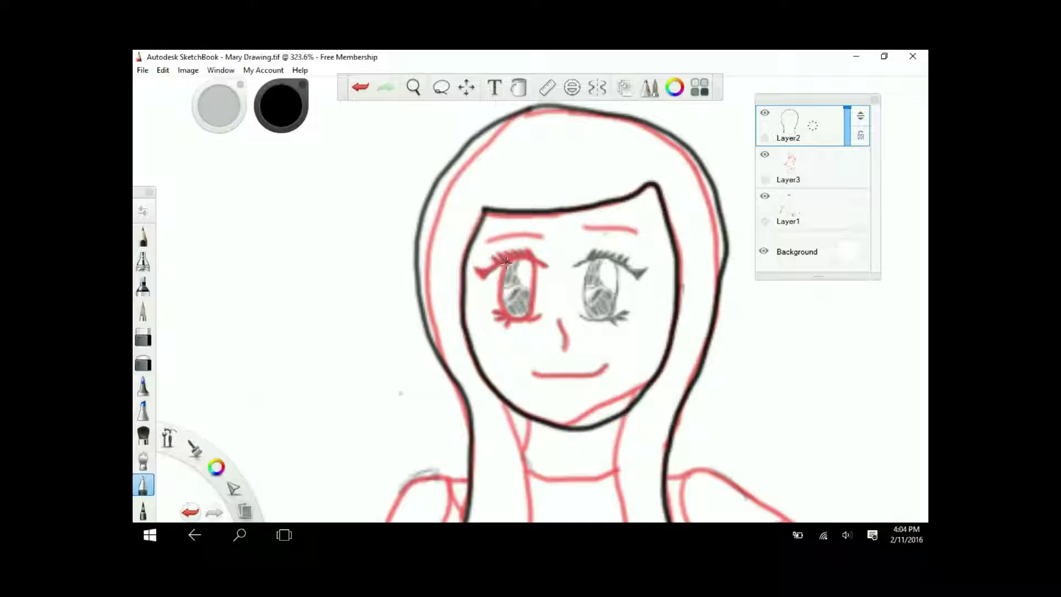
Step: Ink both eyebrows in black, redrawing the left-hand one
drag(488, 240, 492, 246)
key(ctrl+z)
drag(581, 242, 642, 239)
Step: Ink the left-hand eye's outline with its upper and lower lashes in black
scroll(535, 325, up, 5)
mouse_move(373, 255)
mouse_down()
mouse_move(362, 337)
mouse_move(444, 250)
mouse_up()
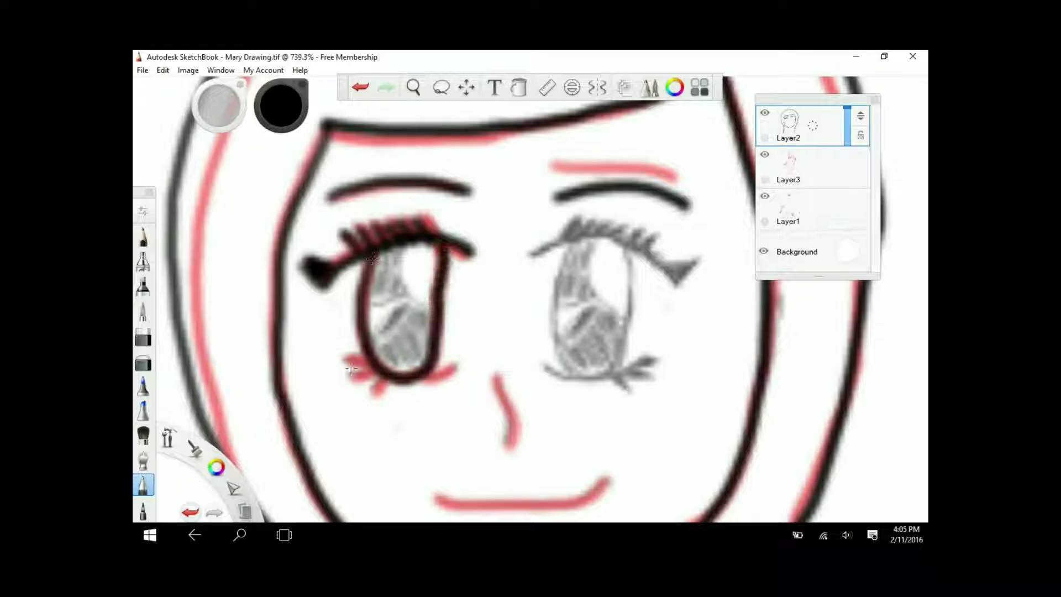
drag(387, 370, 346, 359)
drag(425, 373, 456, 364)
key(ctrl+z)
Step: Ink the right-hand eye's lid, outline, and upper and lower lashes in black
mouse_move(531, 256)
mouse_down()
mouse_move(556, 246)
mouse_move(696, 268)
mouse_up()
drag(558, 238, 586, 213)
mouse_move(586, 232)
mouse_down()
mouse_move(672, 246)
mouse_move(559, 376)
mouse_up()
drag(547, 367, 641, 376)
drag(630, 263, 624, 375)
drag(619, 365, 655, 390)
Step: Ink the curved highlight and reflection lines inside both irises, redrawing the lower line of the right-hand one
drag(602, 237, 630, 320)
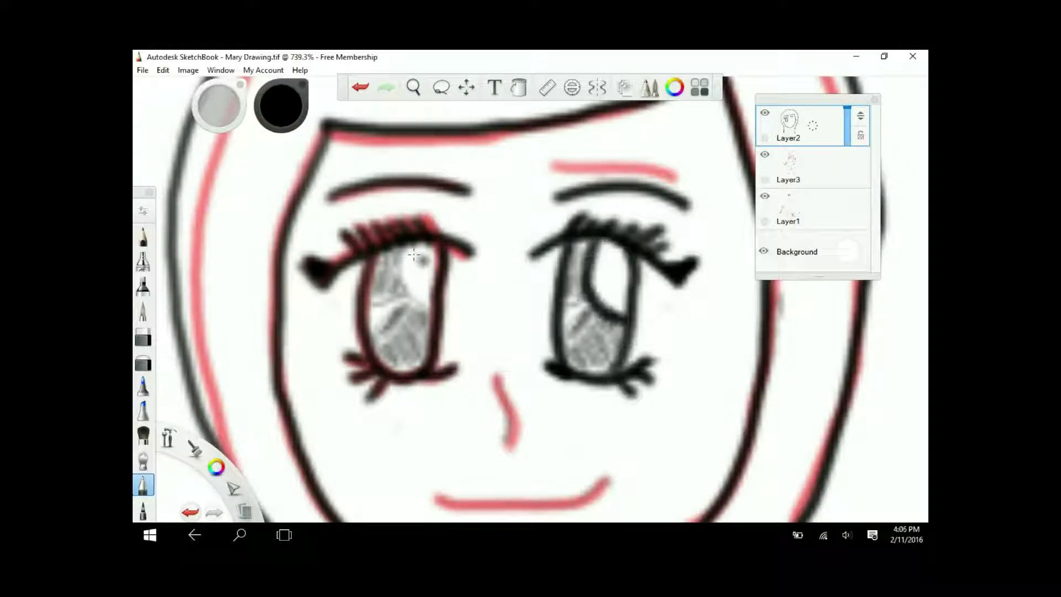
drag(413, 255, 437, 312)
drag(365, 309, 417, 293)
drag(369, 348, 403, 310)
drag(547, 304, 598, 295)
drag(558, 343, 600, 298)
click(360, 86)
drag(560, 348, 599, 302)
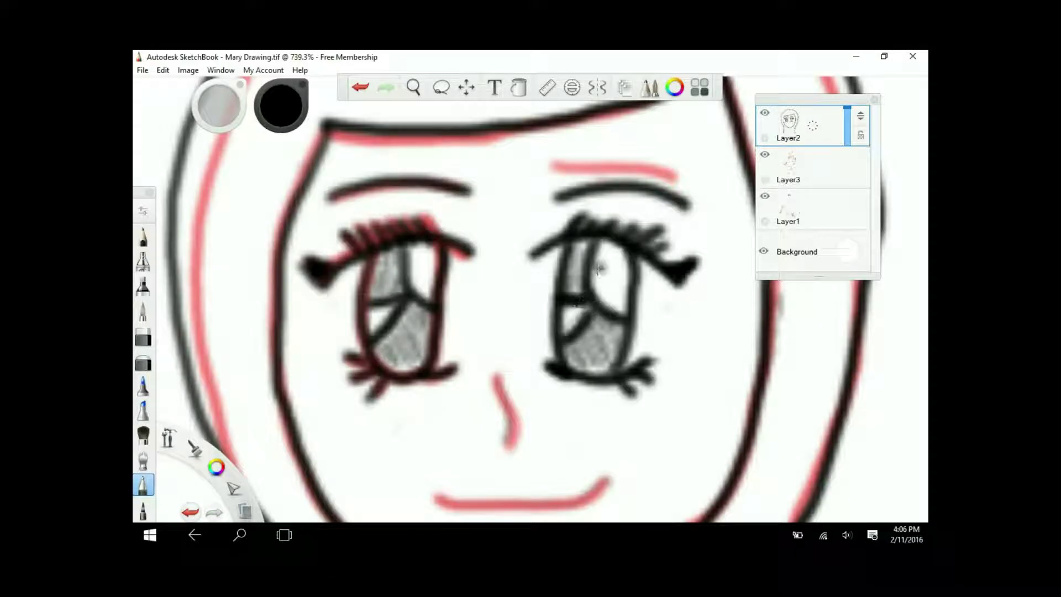
Step: Replace the right-hand eyebrow with a lassoed copy of the left-hand one, placed along its red guide line
key(ctrl+z)
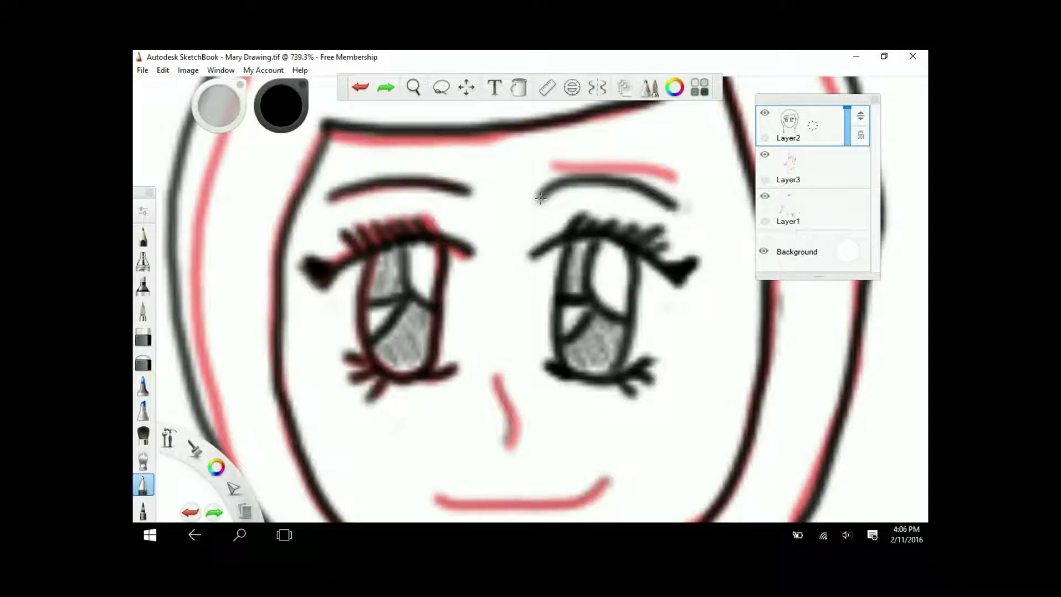
click(441, 86)
drag(467, 162, 490, 182)
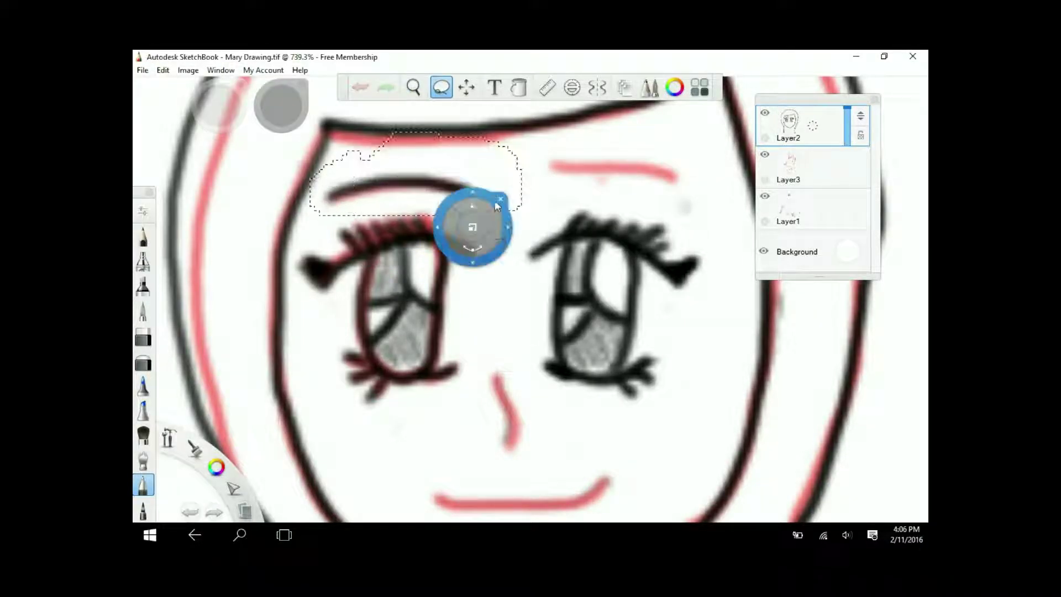
drag(473, 225, 628, 166)
key(Escape)
key(ctrl+y)
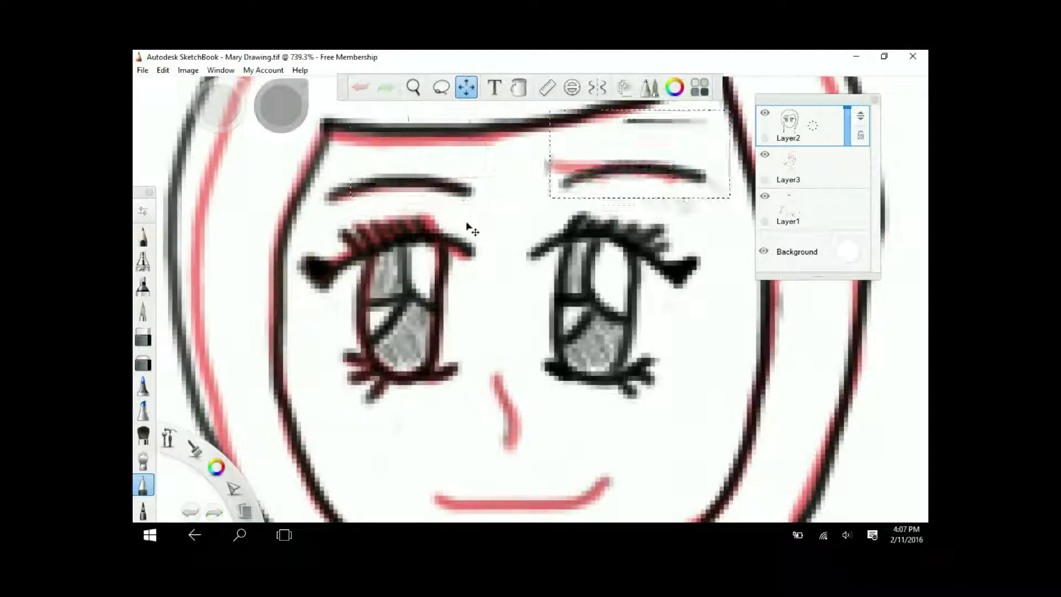
key(Escape)
Step: Ink the nose, mouth, left-hand hair lock and outer line of the sword arm in black
scroll(445, 105, down, 5)
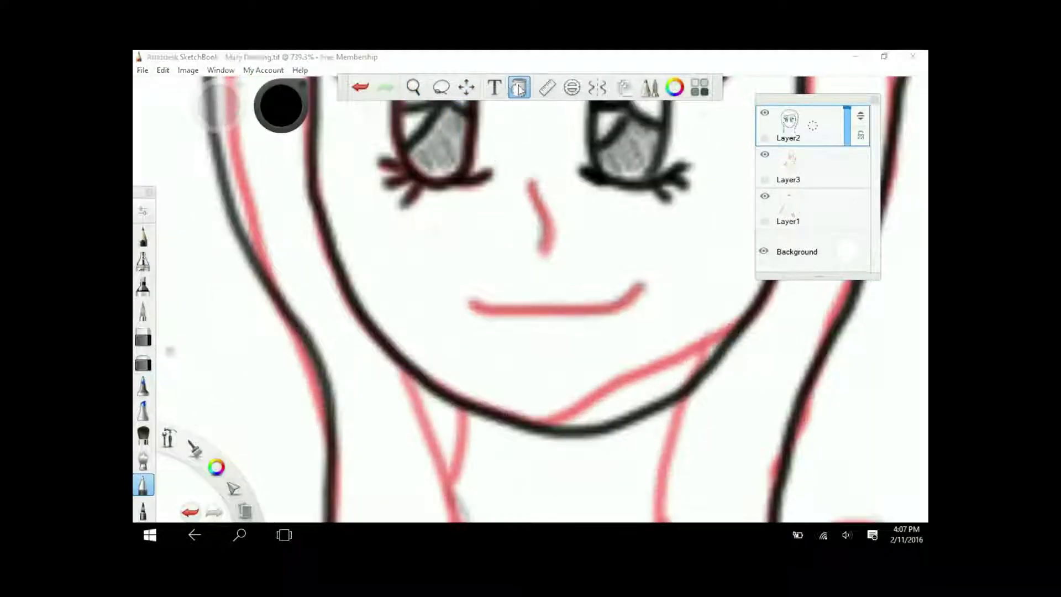
mouse_move(486, 497)
mouse_down()
mouse_move(495, 307)
mouse_move(485, 169)
mouse_move(491, 265)
mouse_move(445, 389)
mouse_move(423, 221)
mouse_move(410, 235)
mouse_up()
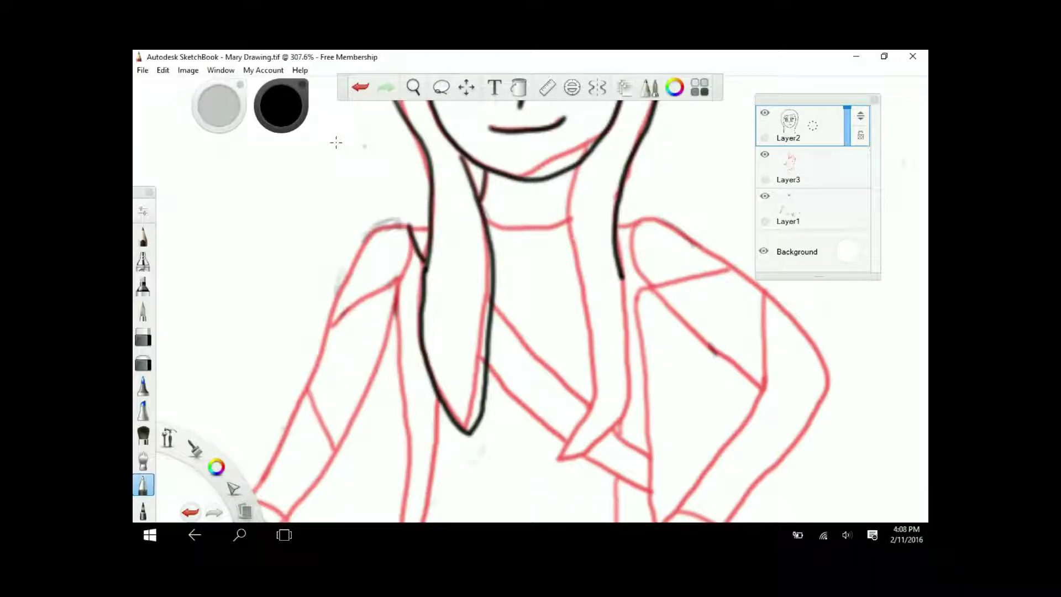
mouse_move(431, 227)
mouse_down()
mouse_move(332, 332)
mouse_move(256, 486)
mouse_move(404, 306)
mouse_up()
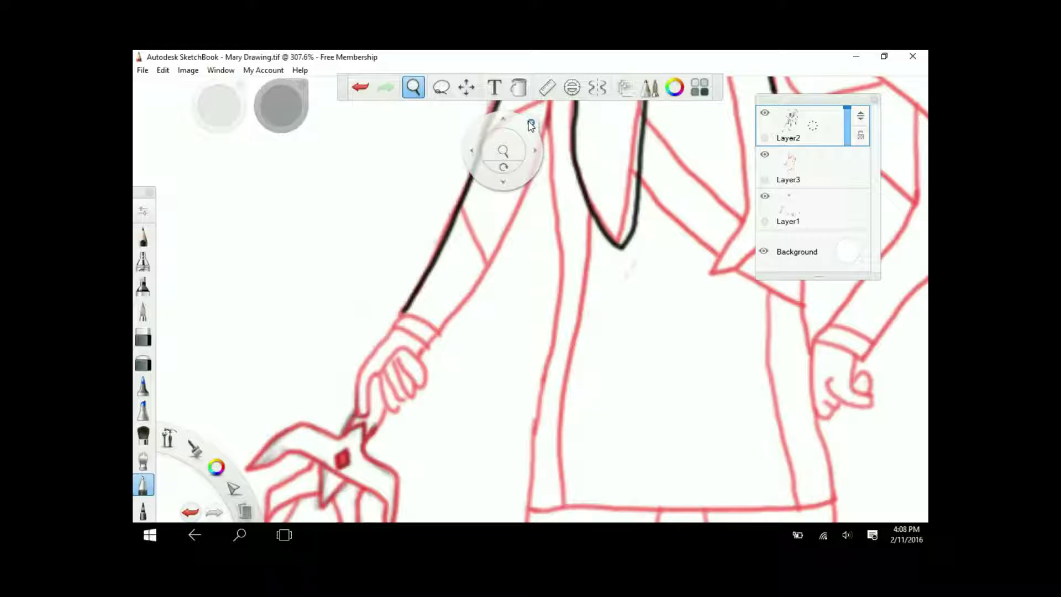
Step: Ink the hand gripping the sword, redrawing its finger strokes until they follow the red guide
drag(394, 352, 397, 361)
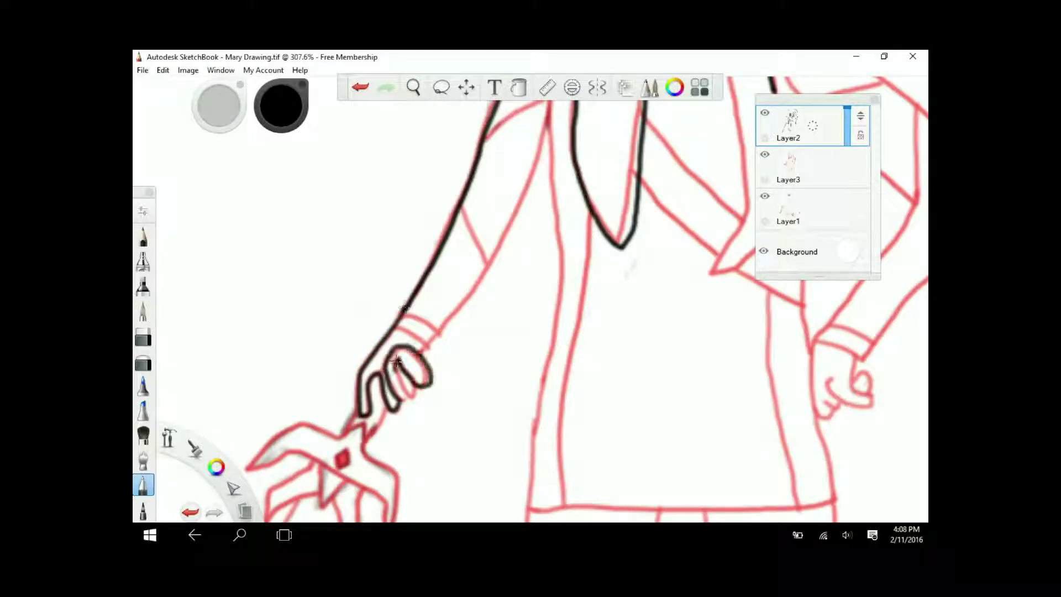
key(ctrl+z)
key(ctrl+z)
key(ctrl+z)
key(ctrl+y)
key(ctrl+y)
key(ctrl+z)
key(ctrl+z)
mouse_move(358, 381)
mouse_down()
mouse_move(387, 398)
mouse_move(369, 407)
mouse_move(427, 374)
mouse_up()
key(ctrl+z)
key(ctrl+z)
key(ctrl+z)
key(ctrl+z)
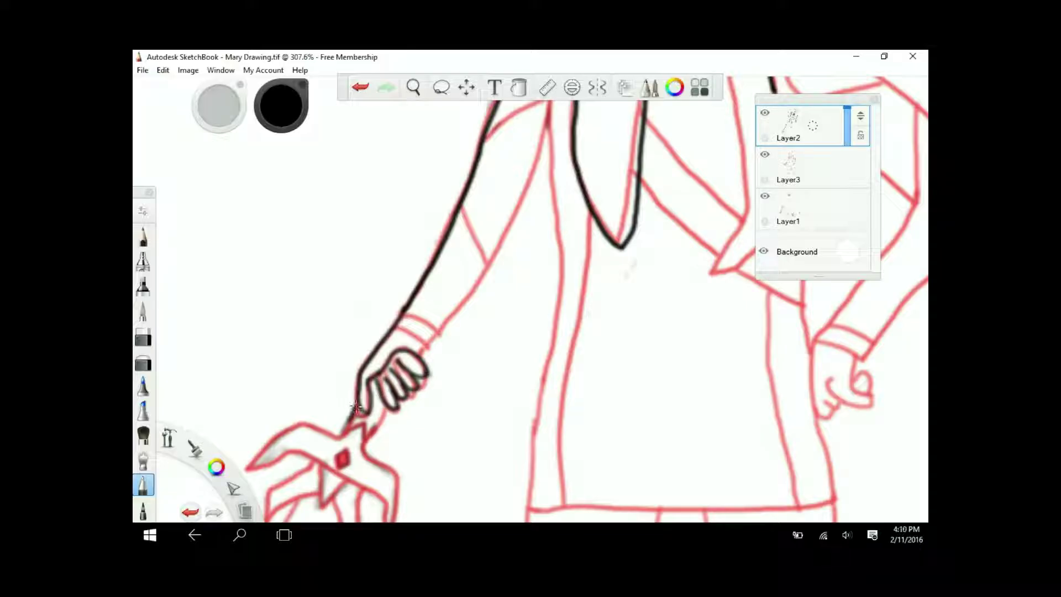
Step: Ink the sword's handle, large upper crossguard and diamond gem in black
drag(341, 436, 247, 470)
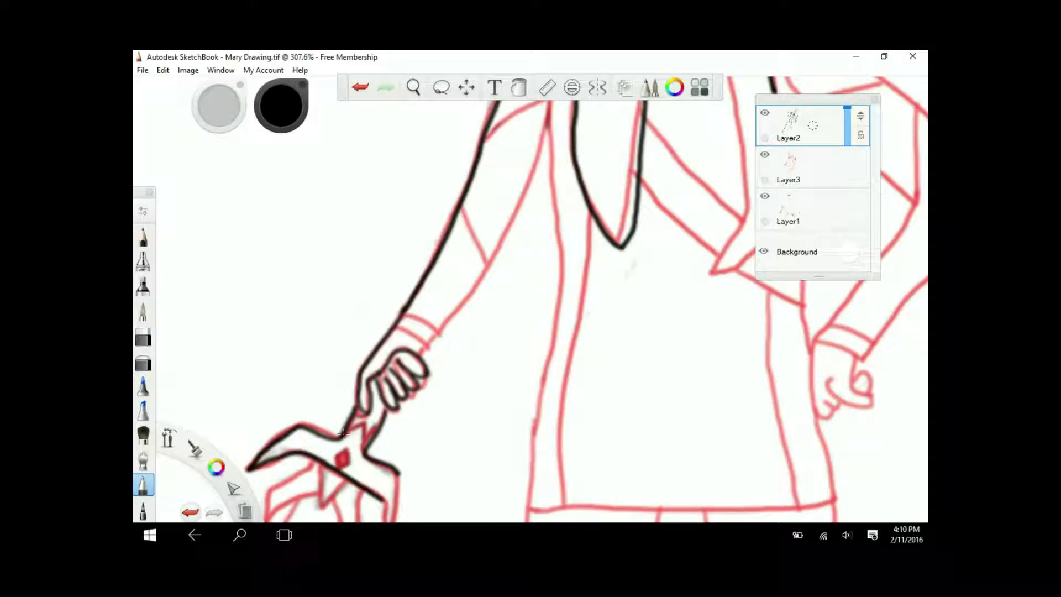
key(ctrl+z)
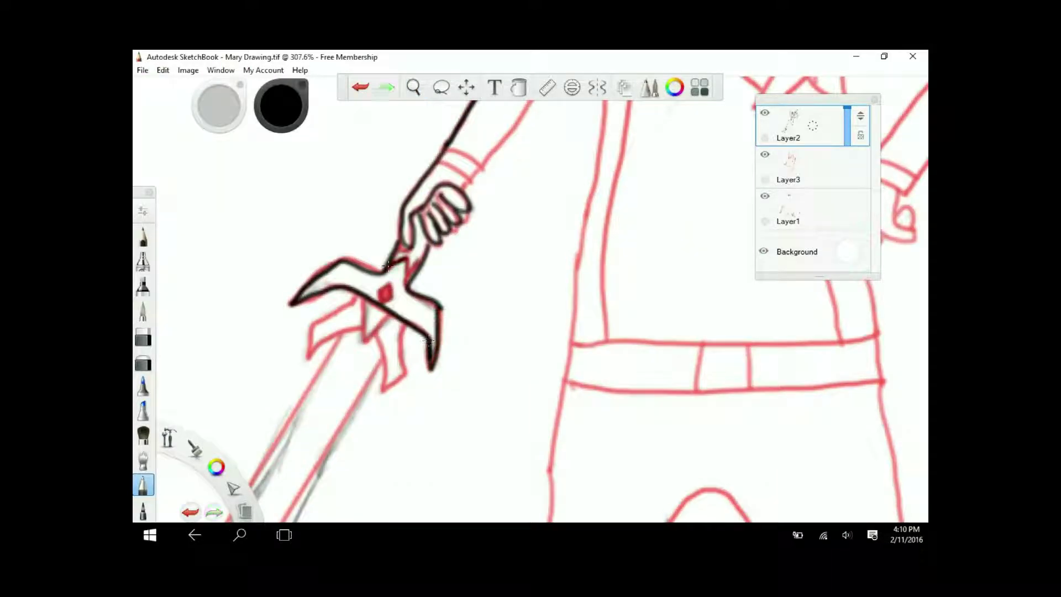
key(ctrl+z)
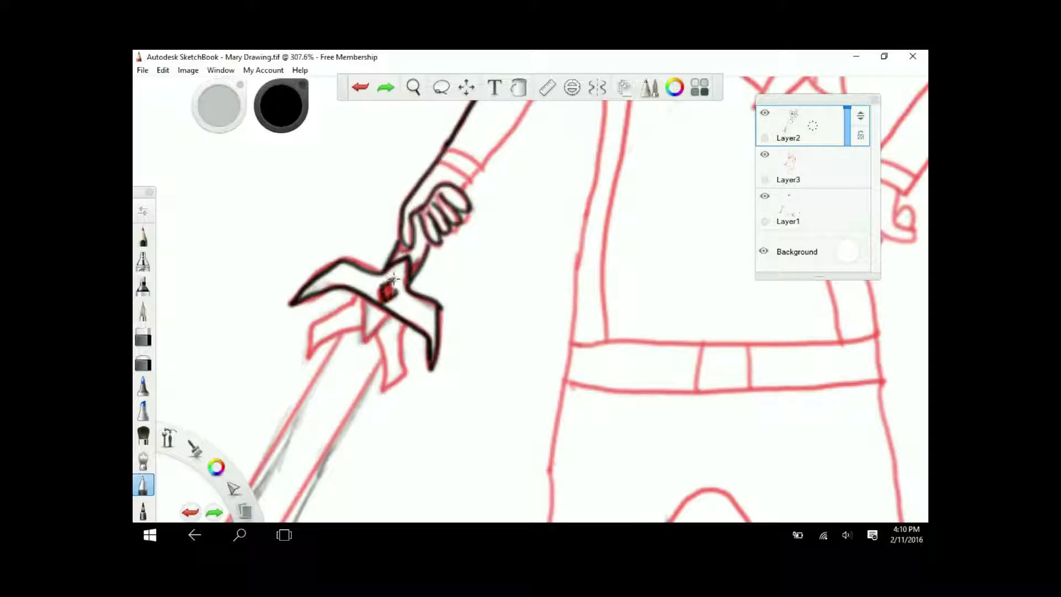
Step: Ink the smaller prongs beneath the sword's crossguard, redrawing the strokes that stray
drag(355, 292, 382, 394)
key(ctrl+z)
key(ctrl+z)
key(ctrl+z)
key(ctrl+z)
key(ctrl+z)
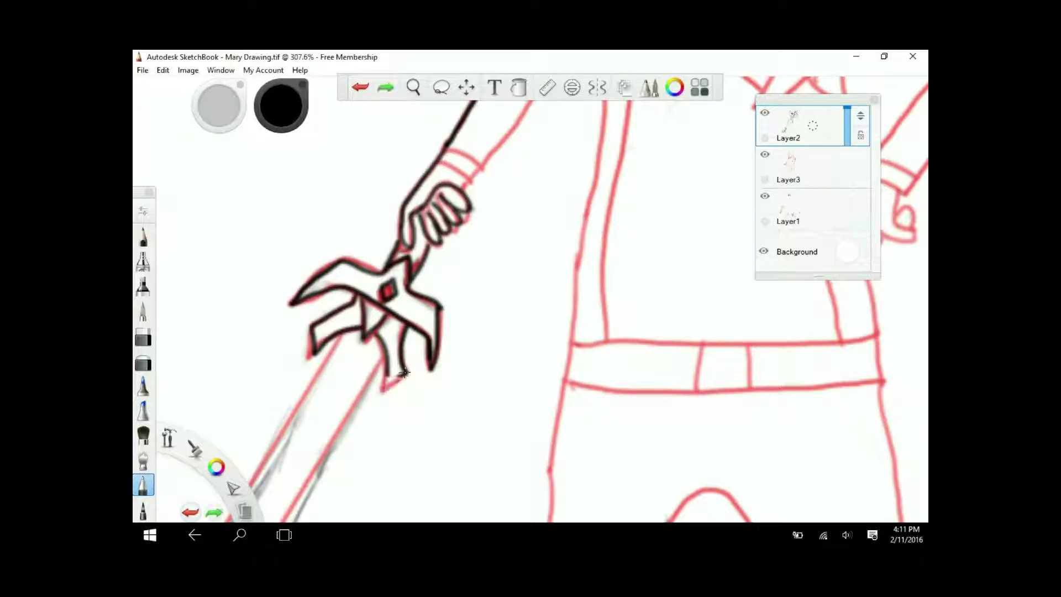
mouse_move(404, 373)
mouse_down()
mouse_move(292, 362)
mouse_move(596, 320)
mouse_move(493, 264)
mouse_up()
Step: Ink both long edges of the sword blade as straight lines with the ruler
key(r)
drag(385, 444, 555, 165)
drag(493, 265, 470, 264)
mouse_move(506, 163)
mouse_down()
mouse_move(345, 420)
mouse_move(497, 183)
mouse_move(495, 279)
mouse_up()
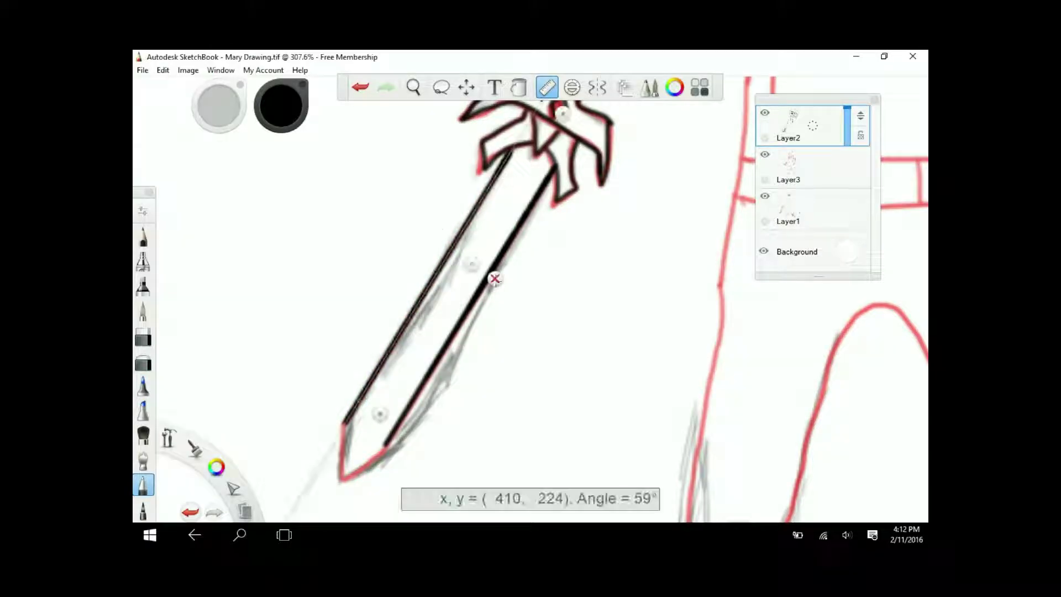
key(r)
Step: Ink the pointed tip of the sword blade freehand, redrawing it until both edges meet at the point
key(ctrl+z)
mouse_move(345, 422)
mouse_down()
mouse_move(341, 478)
mouse_move(386, 444)
mouse_up()
key(ctrl+z)
key(ctrl+z)
key(ctrl+z)
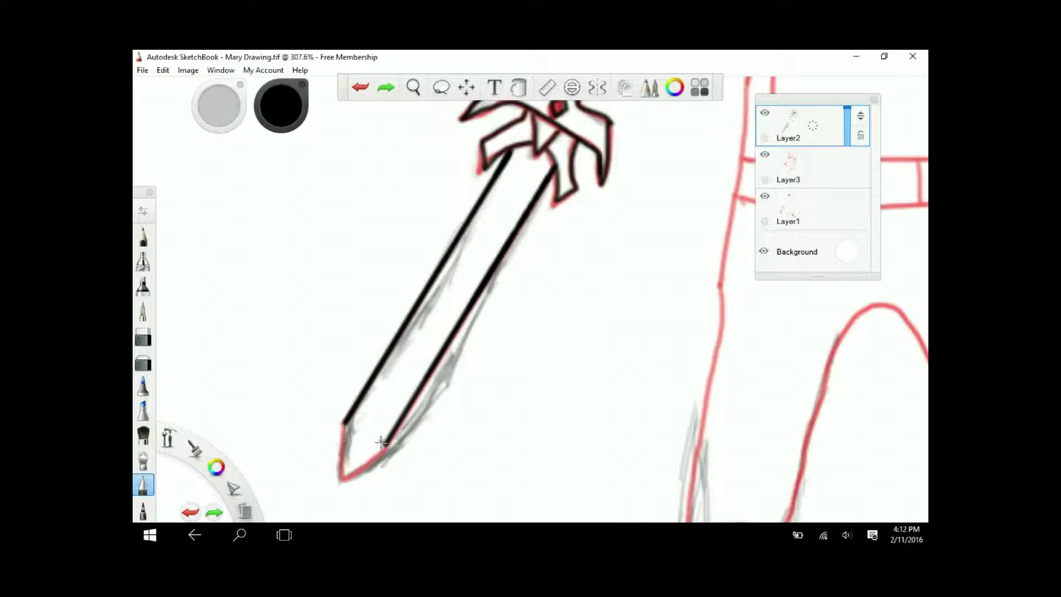
key(ctrl+z)
drag(343, 422, 346, 468)
drag(346, 422, 387, 448)
Step: Ink the inner line of the sword arm and the two left-hand side lines of the torso down to the belt
scroll(339, 334, down, 5)
scroll(483, 199, up, 5)
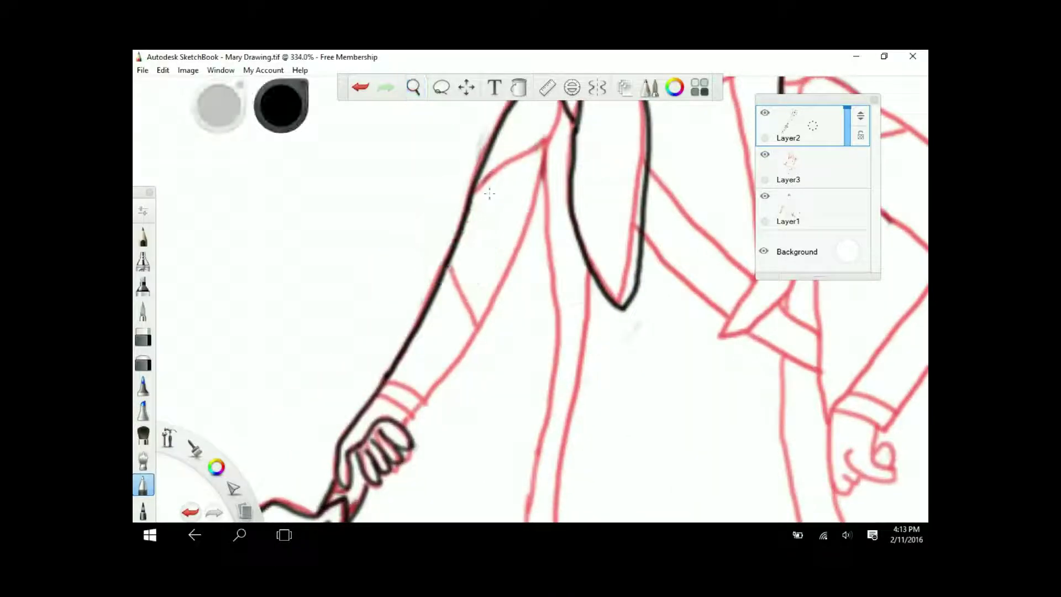
mouse_move(403, 418)
mouse_down()
mouse_move(539, 193)
mouse_move(552, 139)
mouse_up()
drag(560, 237, 524, 104)
drag(530, 178, 504, 519)
click(413, 87)
drag(625, 251, 533, 185)
mouse_move(464, 243)
mouse_down()
mouse_move(478, 126)
mouse_move(466, 449)
mouse_move(573, 440)
mouse_up()
key(ctrl+z)
key(ctrl+z)
key(ctrl+z)
Step: Ink the belt's upper and lower edges, redrawing the lower one, and add the buckle's sides
mouse_move(719, 445)
mouse_down()
mouse_move(742, 439)
mouse_move(466, 452)
mouse_move(410, 442)
mouse_up()
drag(404, 490, 746, 490)
key(ctrl+z)
drag(404, 486, 785, 482)
key(ctrl+z)
drag(533, 503, 691, 497)
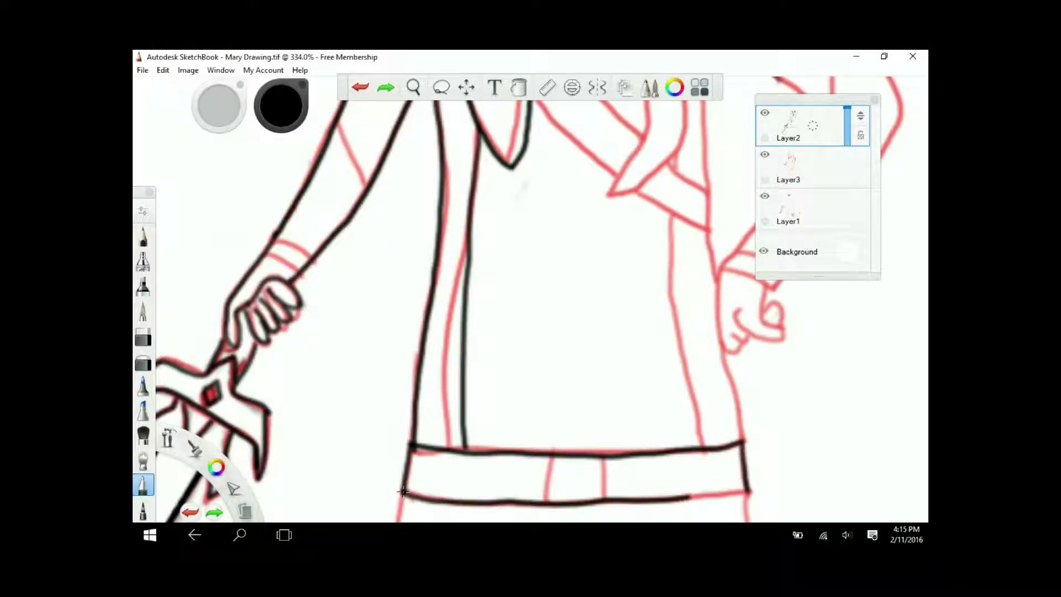
drag(555, 454, 555, 496)
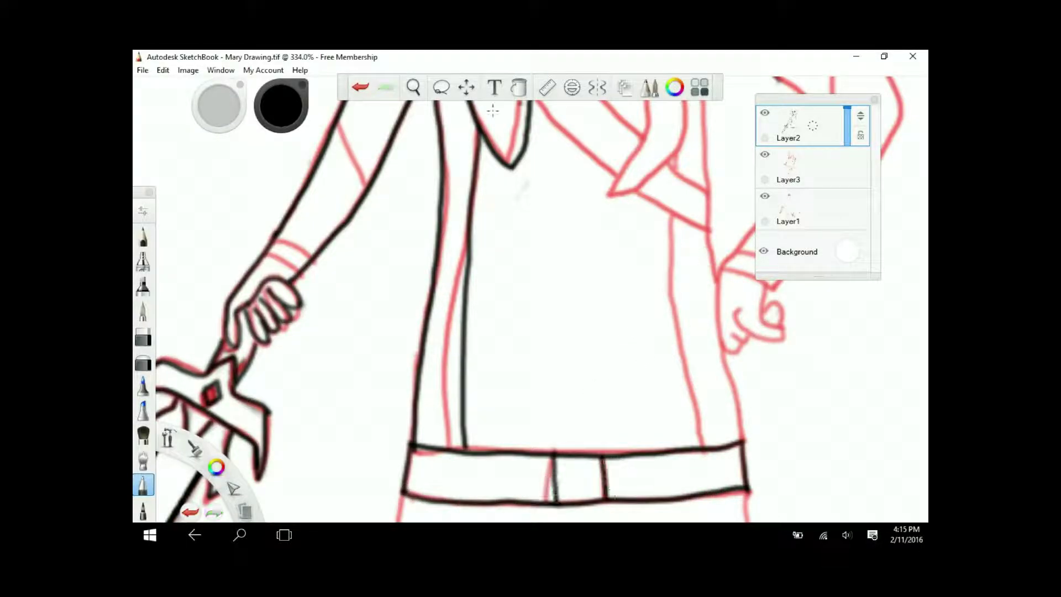
Step: Ink the right-hand hair lock down to its pointed tip and the neckline
scroll(492, 111, up, 5)
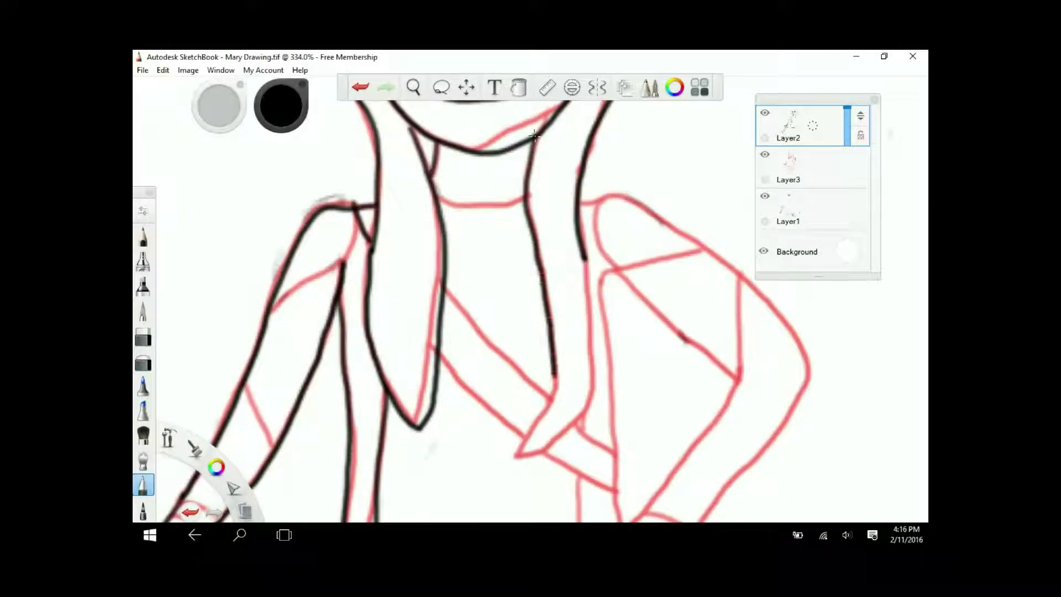
mouse_move(551, 458)
mouse_down()
mouse_move(600, 406)
mouse_move(600, 332)
mouse_up()
key(ctrl+z)
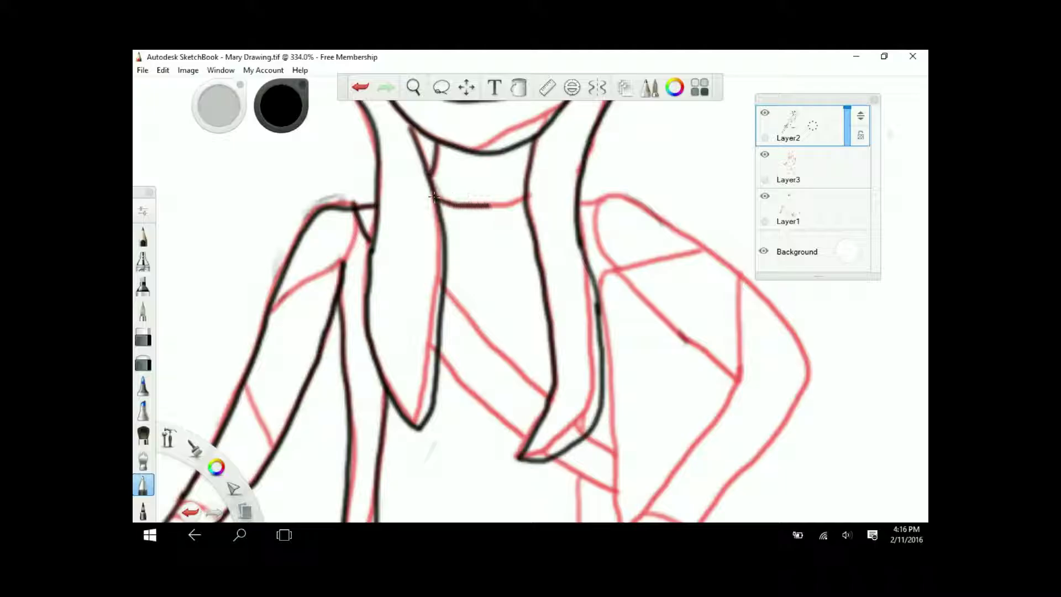
Step: Ink the bent right-hand arm's outer and inner lines with its shoulder and elbow seams, redrawing the inner line
mouse_move(604, 197)
mouse_down()
mouse_move(766, 290)
mouse_move(812, 420)
mouse_move(703, 523)
mouse_up()
mouse_move(600, 273)
mouse_down()
mouse_move(599, 296)
mouse_move(729, 367)
mouse_move(666, 312)
mouse_up()
key(ctrl+z)
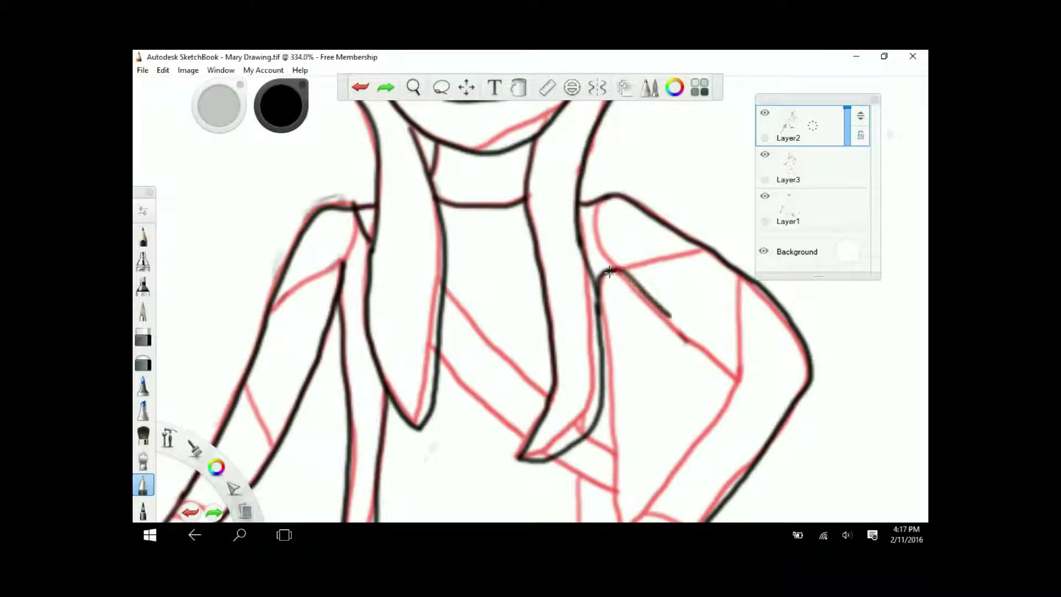
mouse_move(610, 271)
mouse_down()
mouse_move(644, 522)
mouse_move(682, 332)
mouse_move(679, 475)
mouse_move(636, 523)
mouse_up()
key(ctrl+z)
mouse_move(599, 198)
mouse_down()
mouse_move(605, 248)
mouse_move(704, 249)
mouse_up()
drag(740, 275, 722, 386)
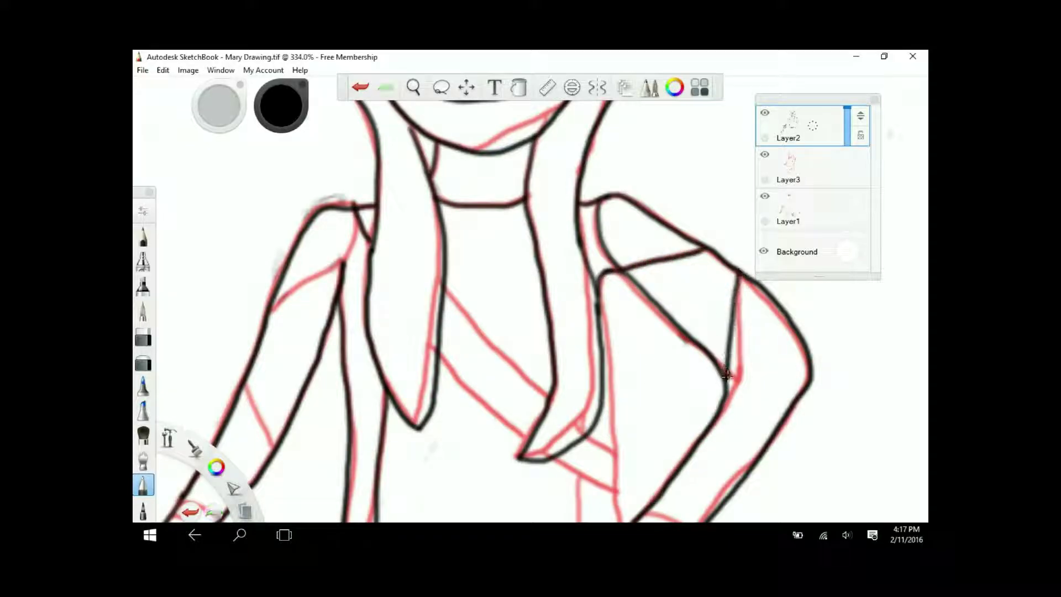
Step: Ink the cuff and the fist resting on the hip of the bent arm
mouse_move(498, 414)
mouse_down()
mouse_move(493, 240)
mouse_move(438, 240)
mouse_up()
drag(581, 346, 643, 354)
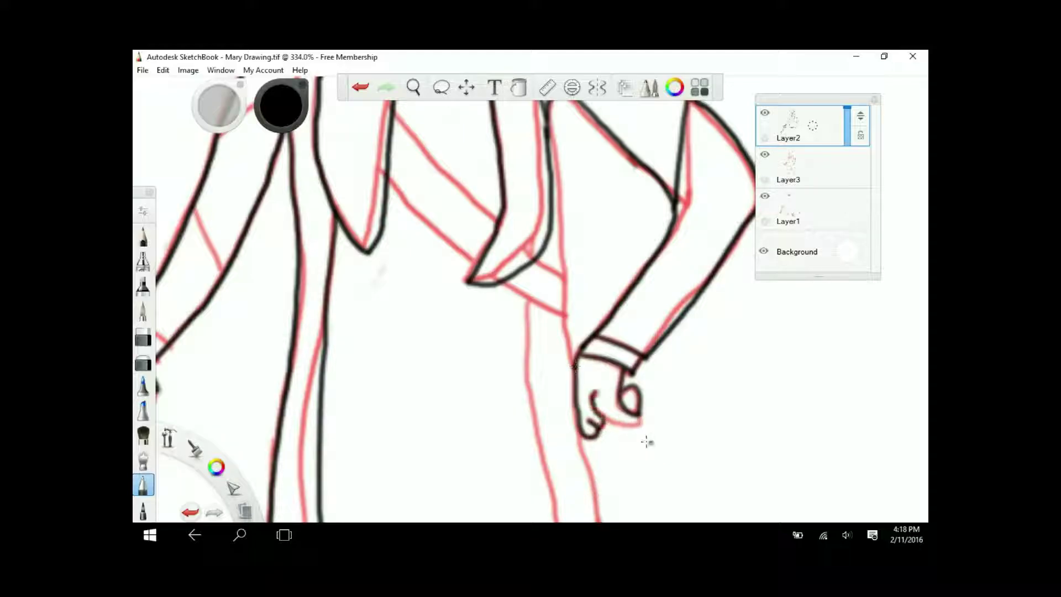
Step: Ink the diagonal strap crossing the chest between the two hair locks and beyond the right-hand one
scroll(527, 320, down, 5)
scroll(480, 256, up, 5)
drag(457, 222, 572, 338)
drag(552, 387, 451, 297)
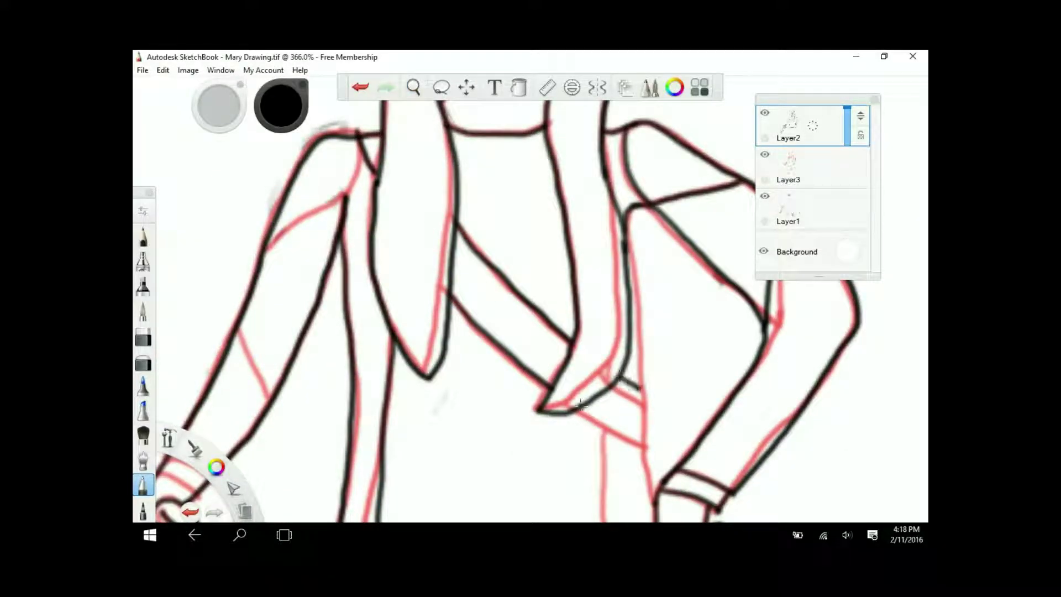
Step: Ink the torso's right-hand outer side and inner seam down to the belt, redrawing the outer stroke
drag(626, 228, 654, 500)
key(ctrl+z)
drag(415, 89, 568, 190)
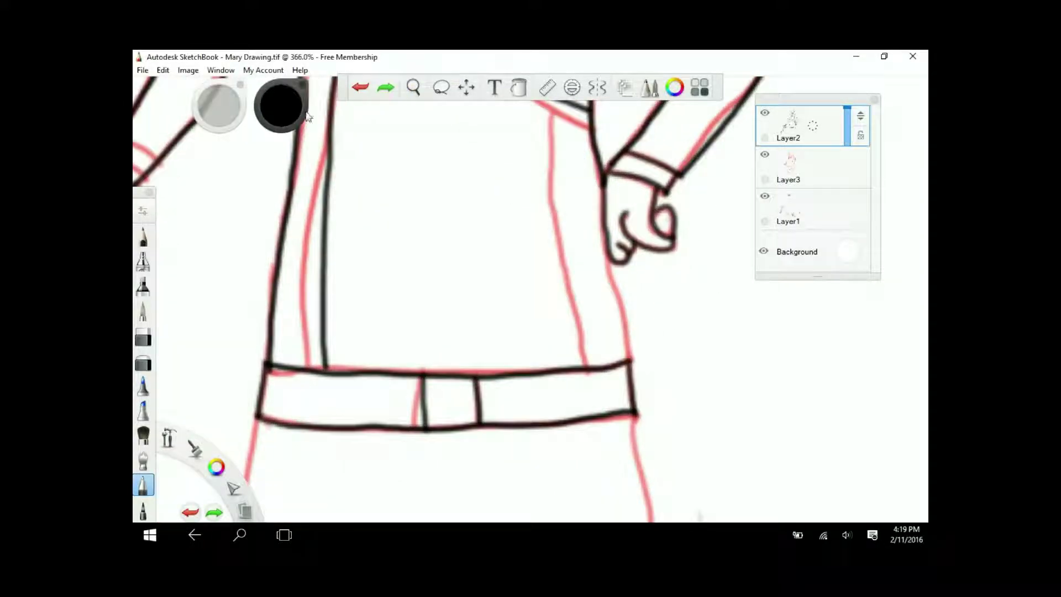
drag(555, 121, 555, 207)
mouse_move(552, 305)
mouse_down()
mouse_move(556, 184)
mouse_move(585, 453)
mouse_up()
Step: Ink the shoulder seam, elbow seam and cuff bands on the sword arm
drag(414, 87, 511, 337)
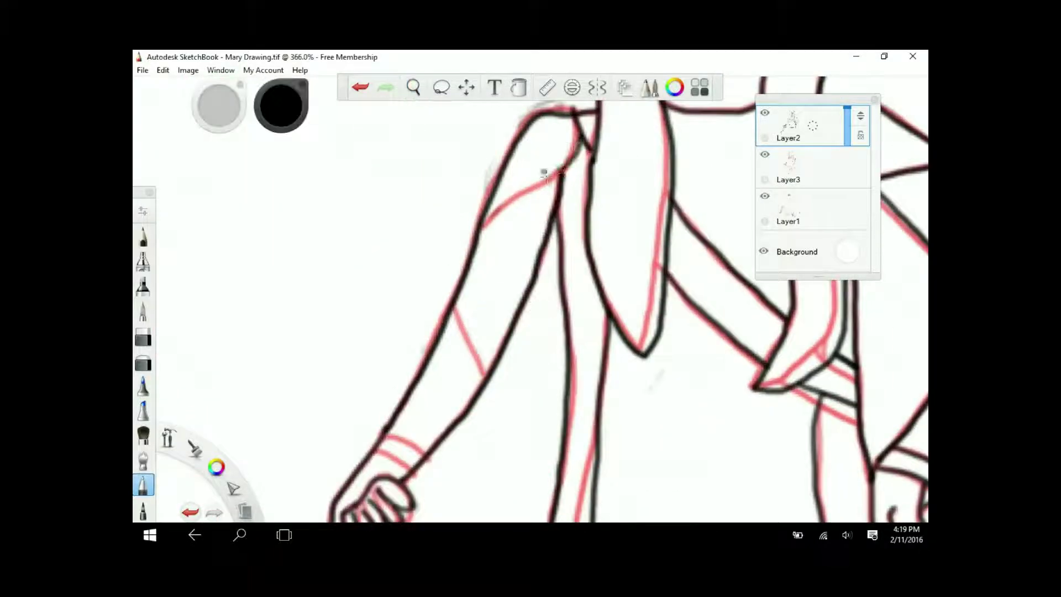
drag(413, 86, 466, 239)
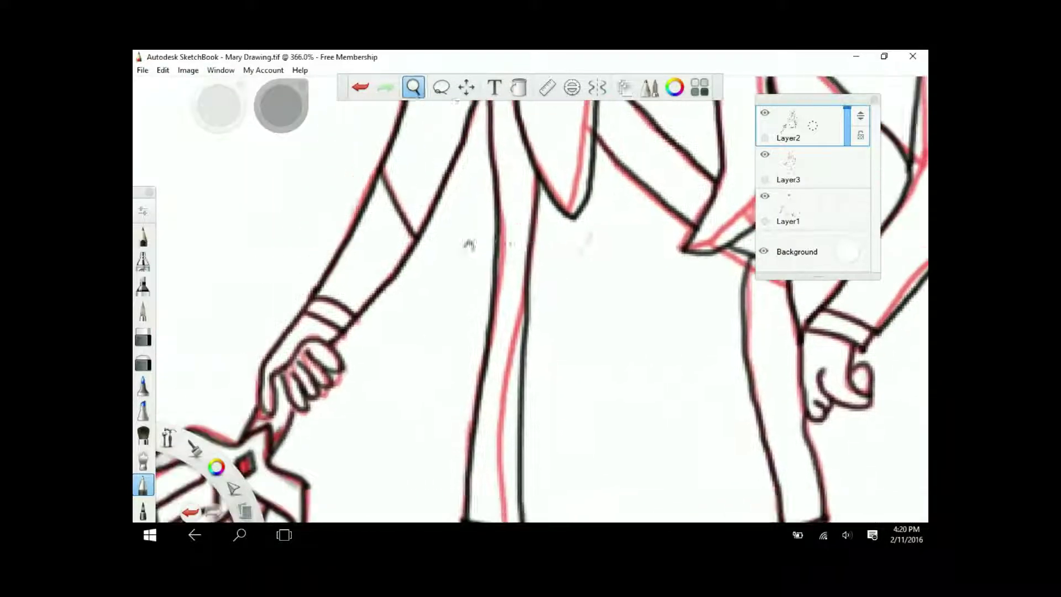
Step: Ink the left-hand leg's outer line and knee band, and the arched inner line between the legs
scroll(351, 249, down, 5)
scroll(403, 299, up, 4)
mouse_move(403, 299)
mouse_down()
mouse_move(467, 258)
mouse_move(490, 161)
mouse_move(474, 482)
mouse_up()
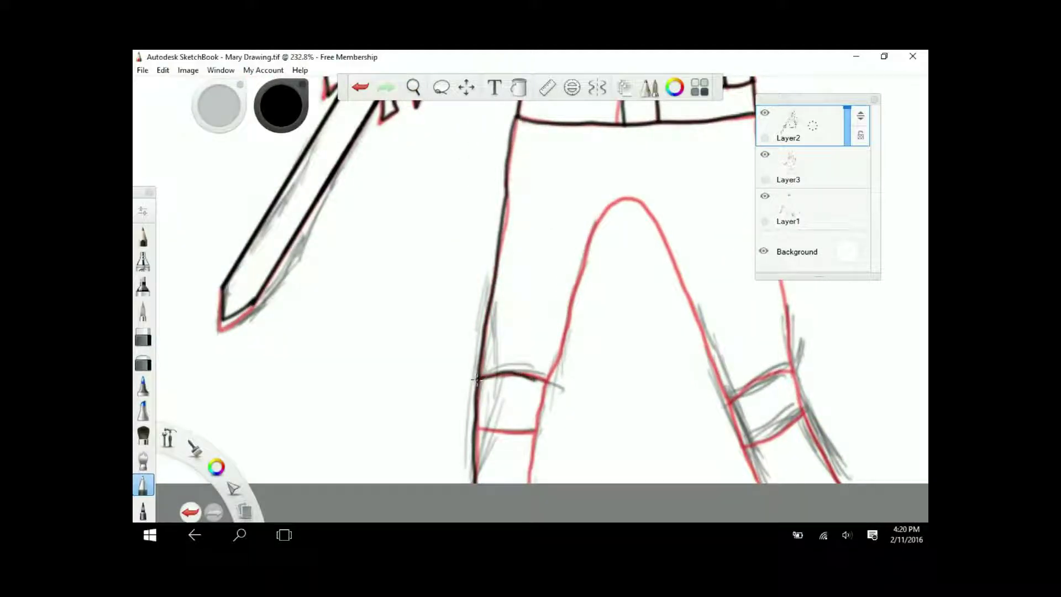
mouse_move(619, 196)
mouse_down()
mouse_move(664, 228)
mouse_move(765, 483)
mouse_up()
Step: Ink the right-hand leg's outer line down to the canvas edge and its knee band, redrawing stray strokes
drag(752, 288, 514, 284)
drag(514, 113, 546, 270)
drag(587, 469, 552, 281)
key(ctrl+z)
drag(514, 155, 600, 481)
drag(519, 373, 486, 406)
key(ctrl+z)
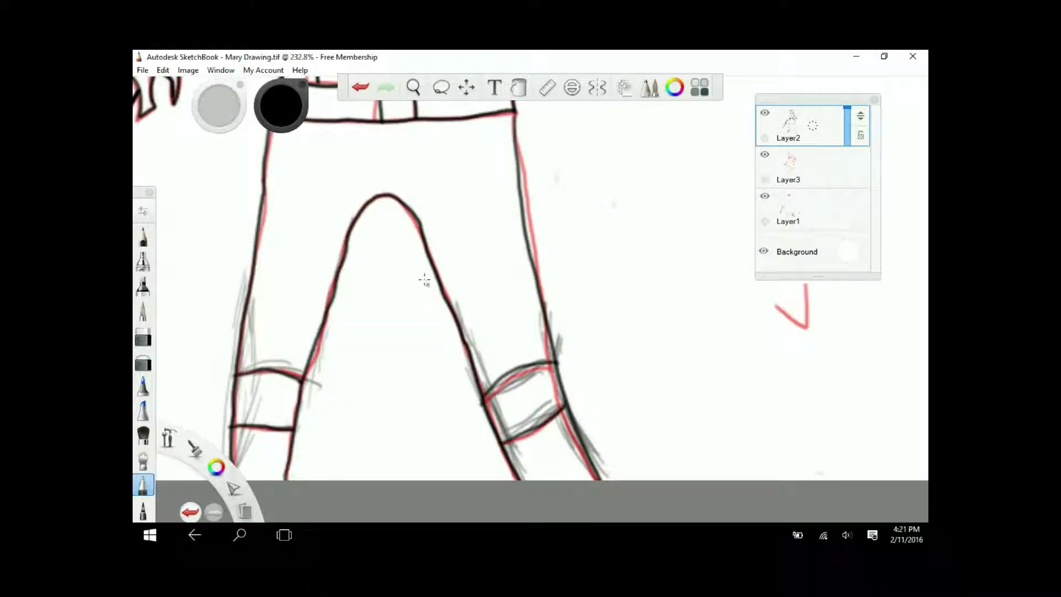
Step: Redraw the left-hand leg's lower inner line and outer edge, and extend both knee band lines across the leg
drag(424, 280, 490, 249)
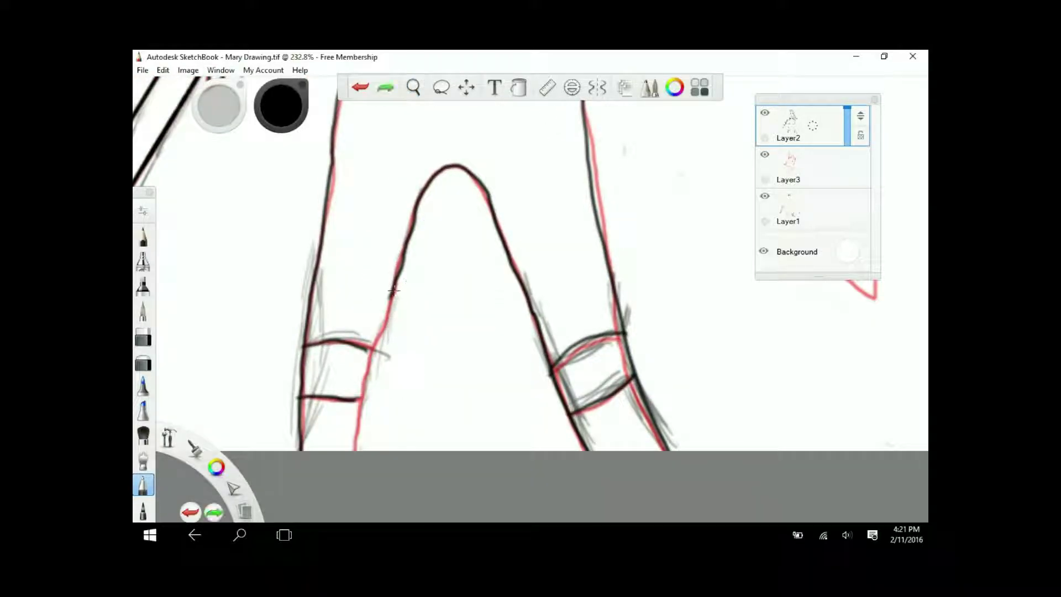
drag(393, 289, 375, 449)
key(ctrl+z)
drag(307, 324, 298, 426)
key(ctrl+z)
drag(307, 314, 298, 442)
key(ctrl+z)
drag(304, 350, 386, 356)
drag(369, 400, 303, 395)
Step: Delete the sketch layers Layer1 and Layer3, keeping only the black line art over the background
click(413, 87)
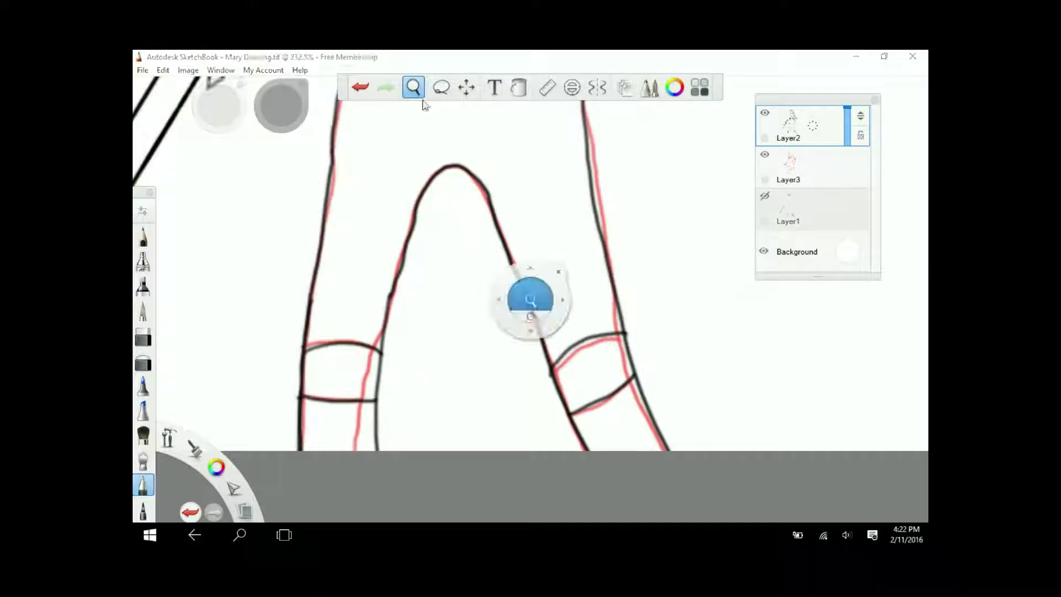
drag(531, 296, 485, 343)
drag(788, 160, 813, 133)
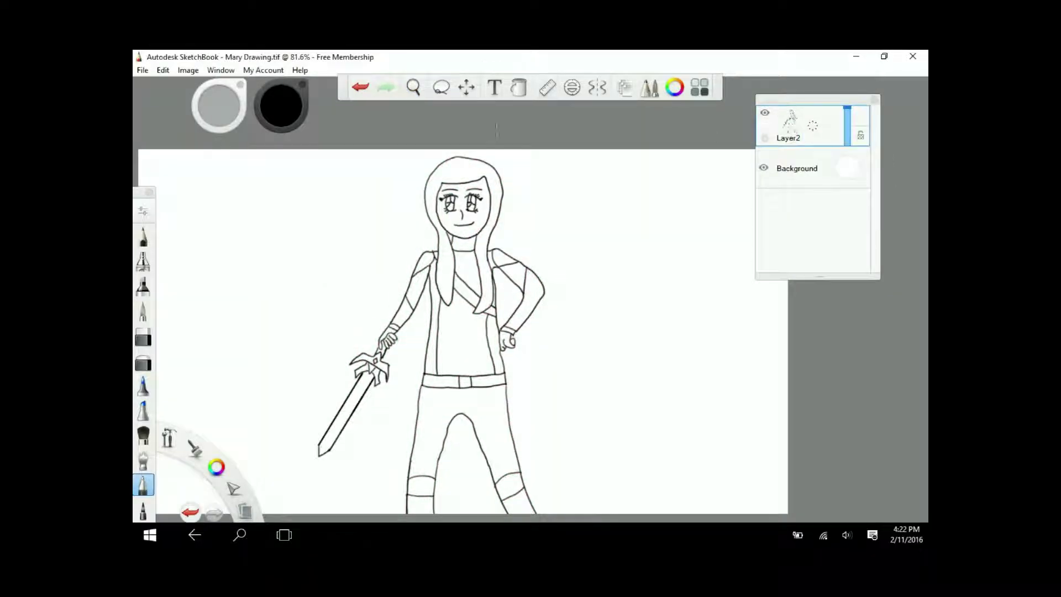
Step: Choose a dark brown and flood-fill the belt and both knee bands with it
click(413, 86)
mouse_move(420, 478)
mouse_down()
mouse_move(443, 355)
mouse_move(497, 332)
mouse_move(477, 507)
mouse_up()
scroll(471, 116, down, 3)
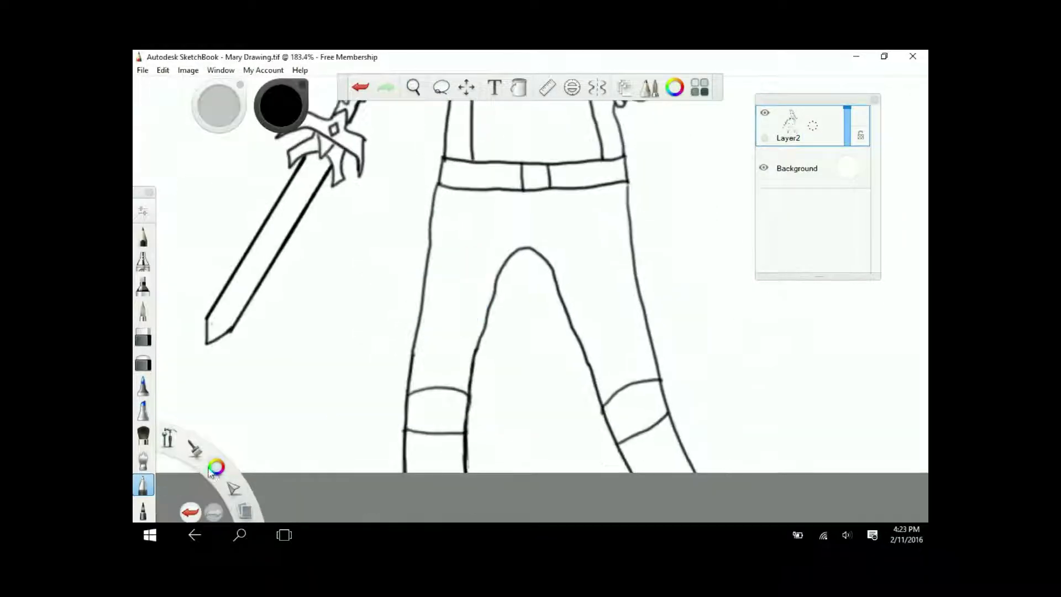
click(674, 87)
drag(860, 387, 869, 374)
click(519, 87)
click(481, 174)
click(436, 408)
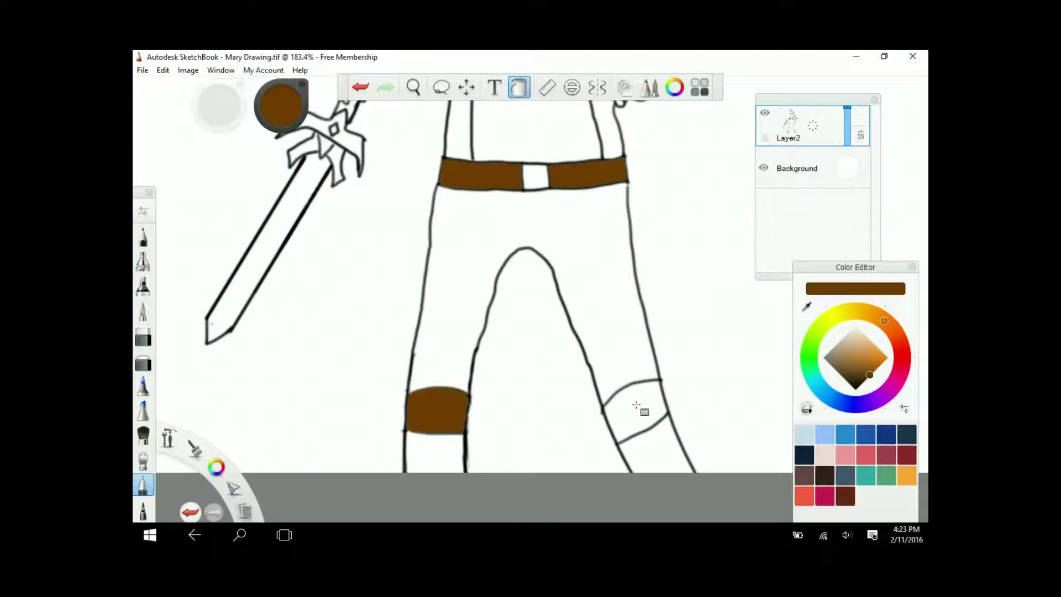
click(635, 409)
Step: Choose a saturated golden yellow and flood-fill the belt buckle
click(863, 311)
click(887, 356)
click(535, 176)
Step: Choose black and flood-fill the trousers, undoing the misplaced fill between the legs
click(856, 390)
click(535, 325)
key(ctrl+z)
Step: Flood-fill the dark sections of the left-hand eye's iris with black
mouse_move(414, 87)
mouse_down()
mouse_move(514, 137)
mouse_move(423, 92)
mouse_up()
click(413, 87)
mouse_move(569, 249)
mouse_down()
mouse_move(498, 303)
mouse_move(531, 248)
mouse_up()
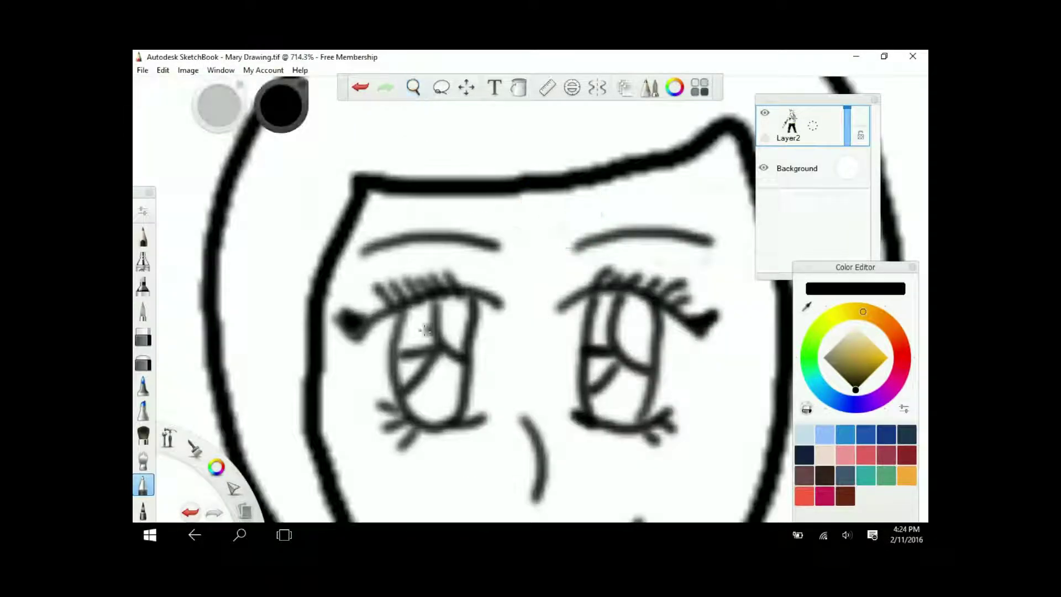
click(437, 387)
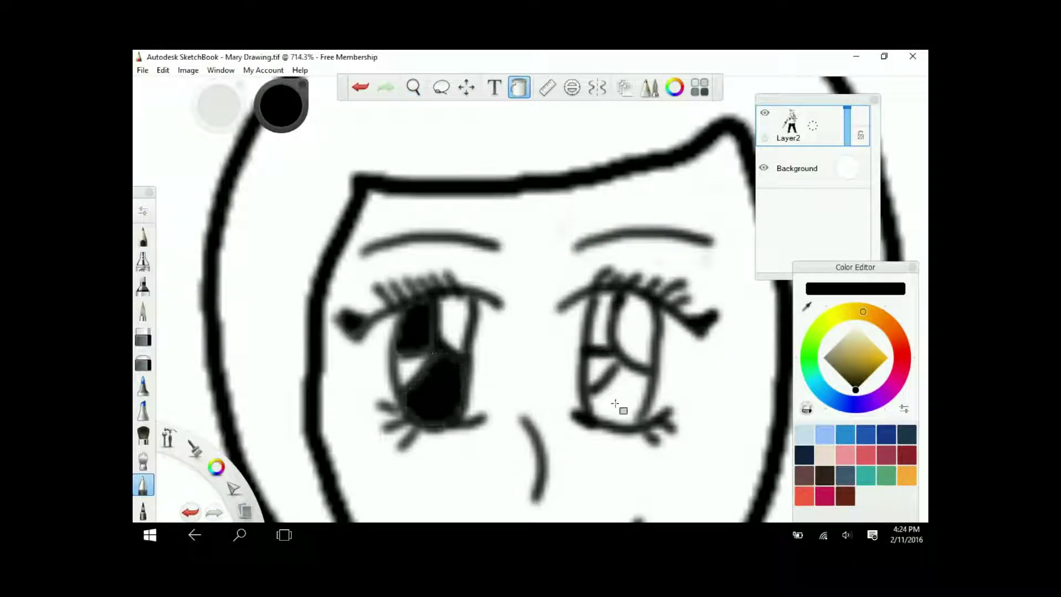
Step: Choose a deep blue and flood-fill the dark iris sections of both eyes with it
click(612, 405)
click(413, 87)
drag(442, 166, 488, 186)
click(876, 369)
click(850, 404)
click(423, 282)
click(586, 337)
click(449, 330)
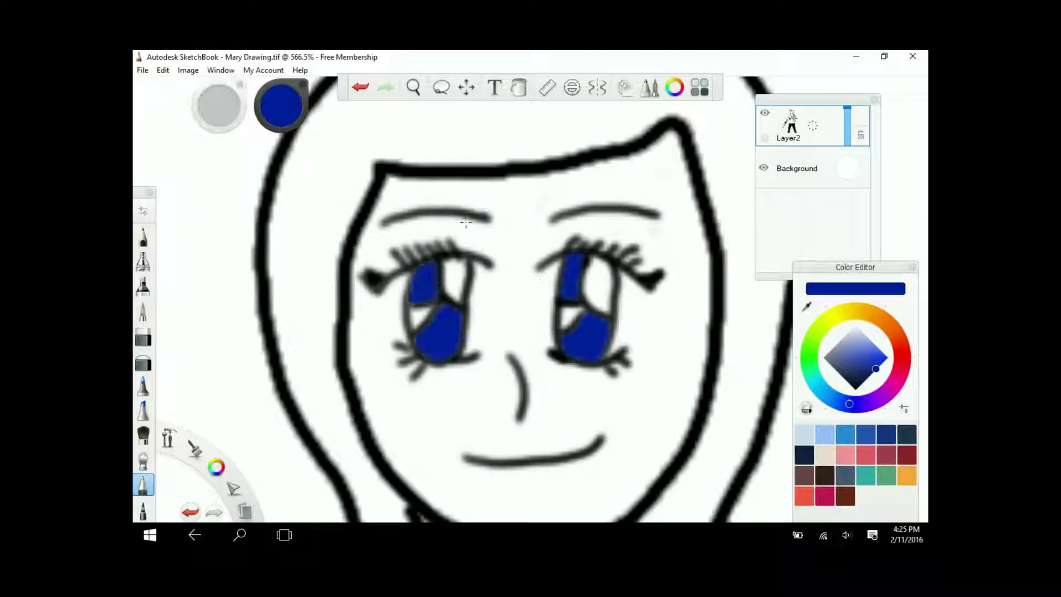
Step: Undo the stray black fill, choose a pale yellow-green, and flood-fill the front of the tunic
click(414, 86)
drag(464, 243, 498, 260)
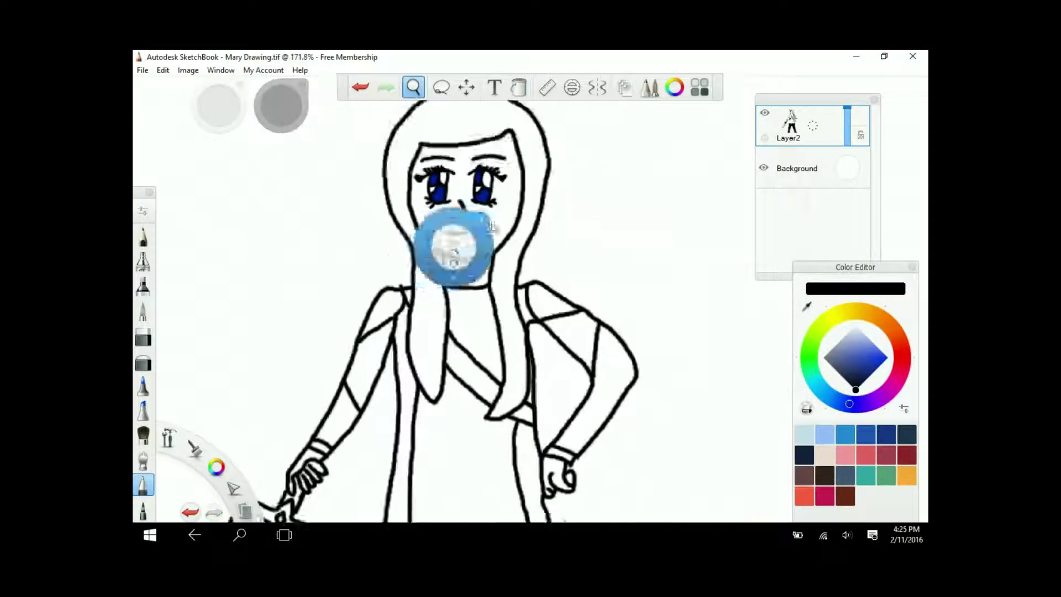
click(546, 233)
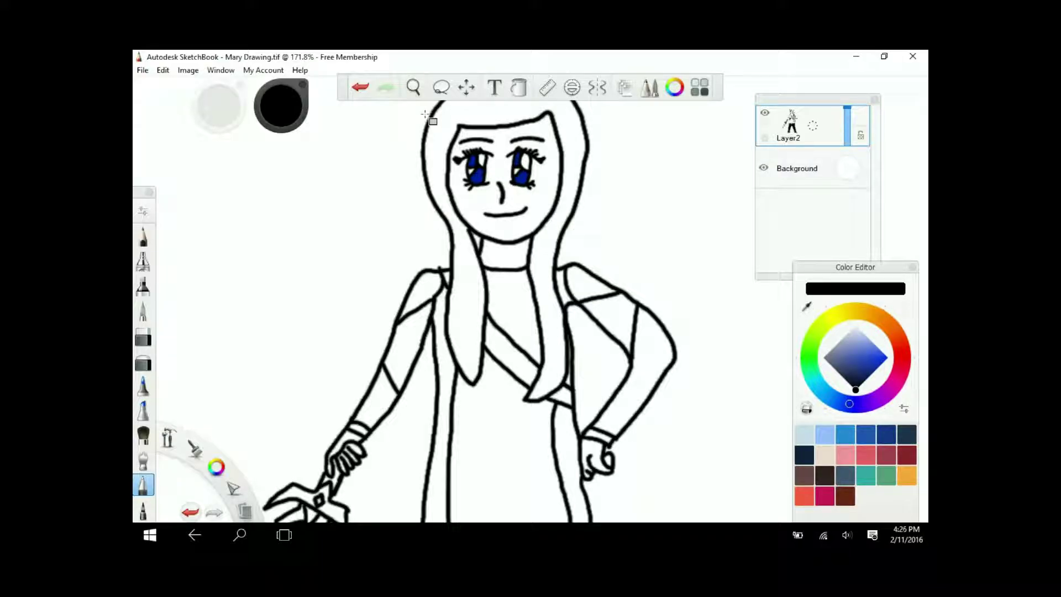
click(264, 320)
key(ctrl+z)
click(837, 344)
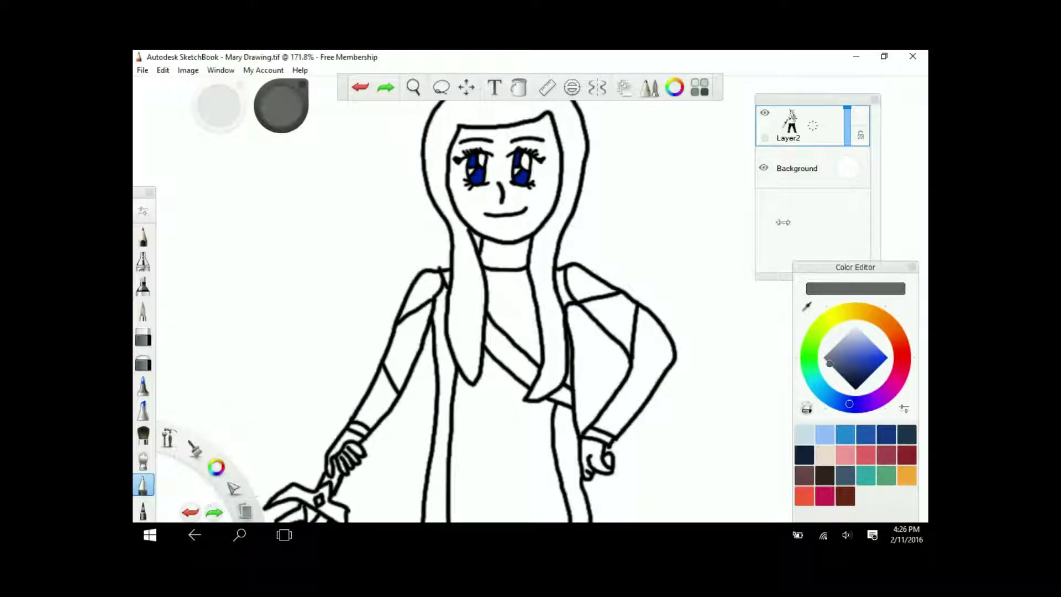
click(843, 309)
click(819, 330)
click(856, 336)
click(523, 308)
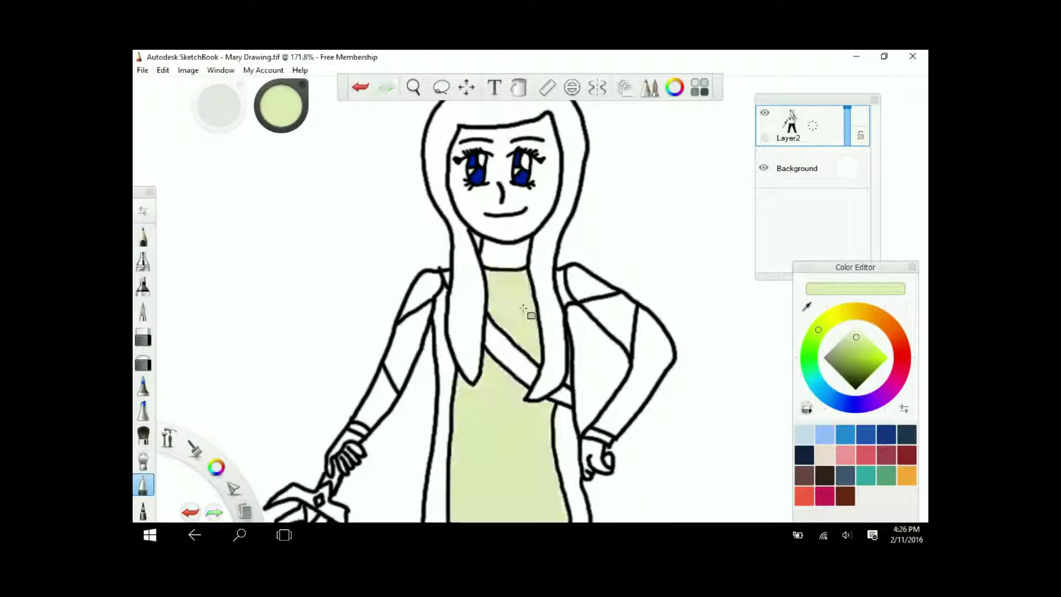
Step: Choose teal and flood-fill the shoulder and forearm sections of both sleeves
click(845, 435)
click(420, 293)
click(589, 282)
click(652, 364)
click(376, 398)
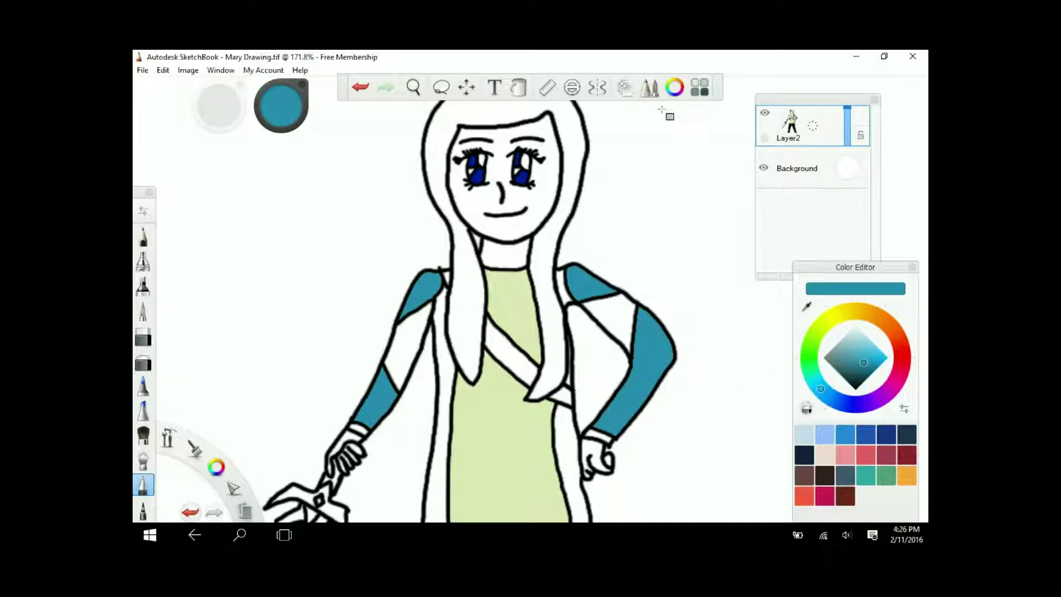
Step: Choose the tunic's pale yellow-green and flood-fill the middle section of both sleeves
click(856, 337)
click(411, 353)
click(608, 326)
Step: Choose teal again and flood-fill the side panels of the tunic
click(845, 434)
click(439, 387)
click(569, 464)
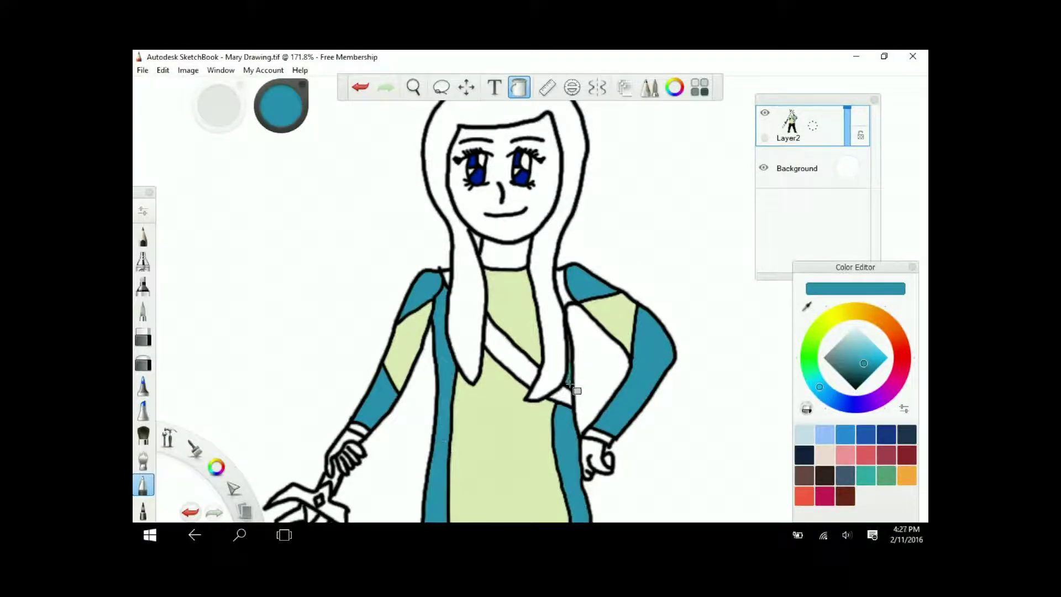
scroll(570, 384, up, 5)
scroll(419, 211, down, 4)
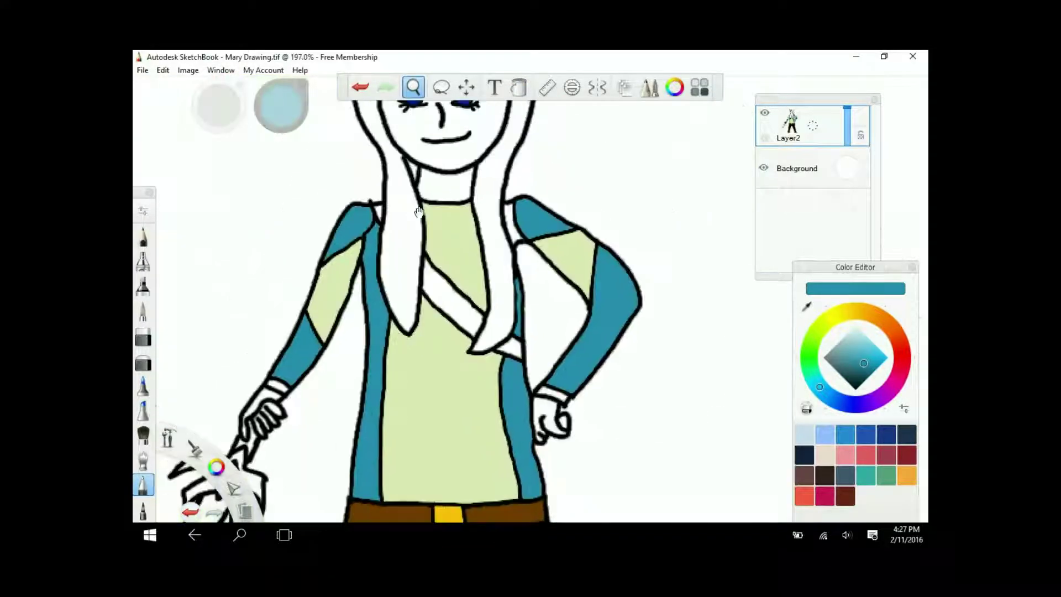
Step: Choose bright blue and flood-fill the hair with it
scroll(419, 211, down, 1)
click(518, 87)
click(216, 466)
click(182, 485)
click(430, 301)
Step: Choose dark navy and draw a shading boundary across the left-hand hair strand, undoing the stray strokes
click(871, 373)
key(ctrl+z)
drag(422, 208, 399, 283)
click(415, 236)
key(ctrl+z)
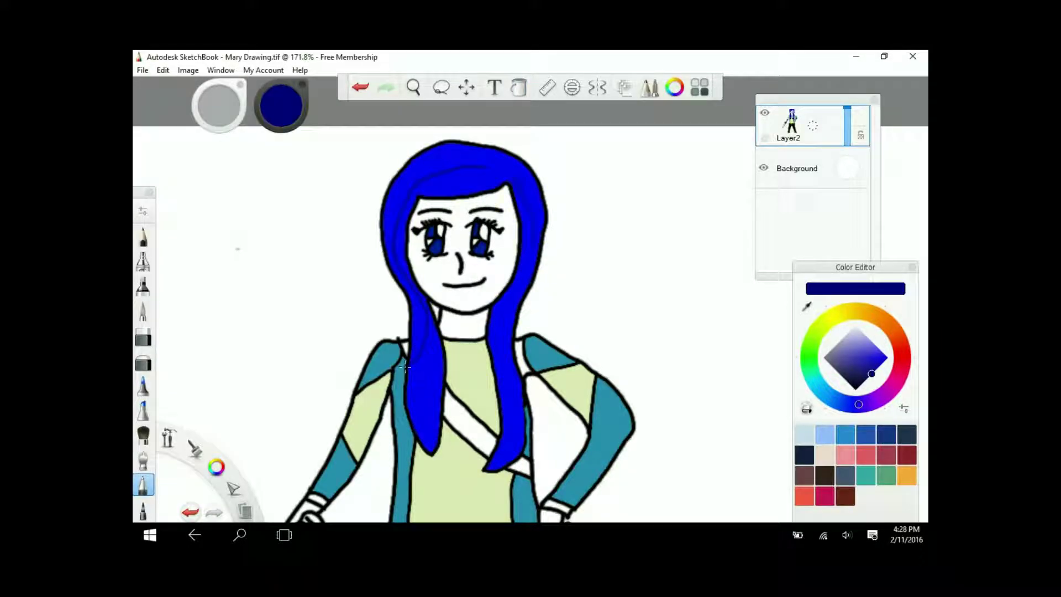
click(498, 293)
key(ctrl+z)
Step: Draw the shading boundary on the right-hand hair strand and try to flood-fill the upper hair with navy
click(413, 87)
drag(426, 171, 426, 138)
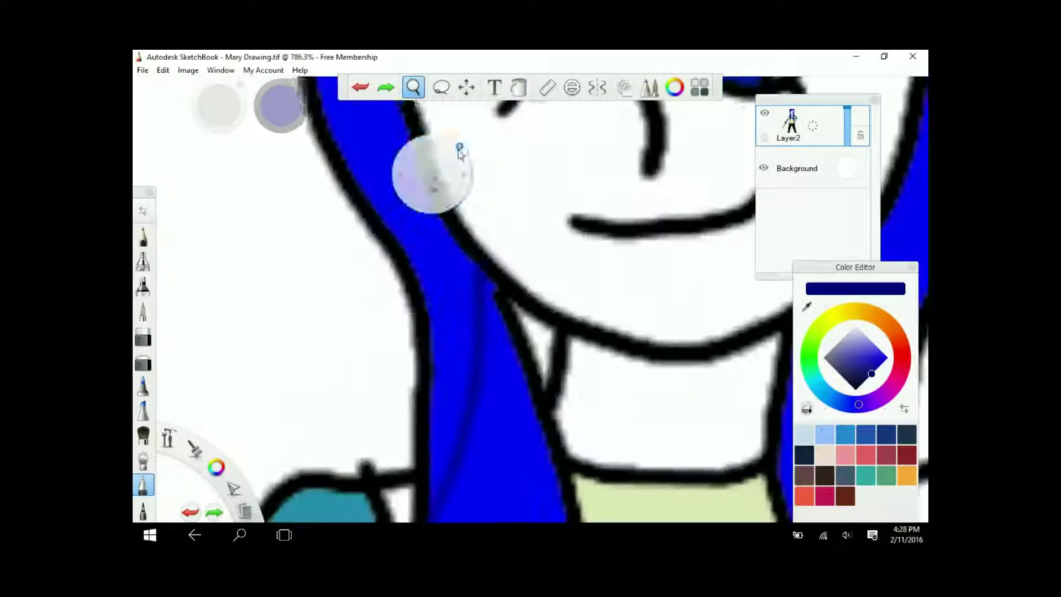
click(481, 323)
key(ctrl+z)
click(517, 232)
drag(663, 309, 276, 310)
click(554, 159)
mouse_move(217, 466)
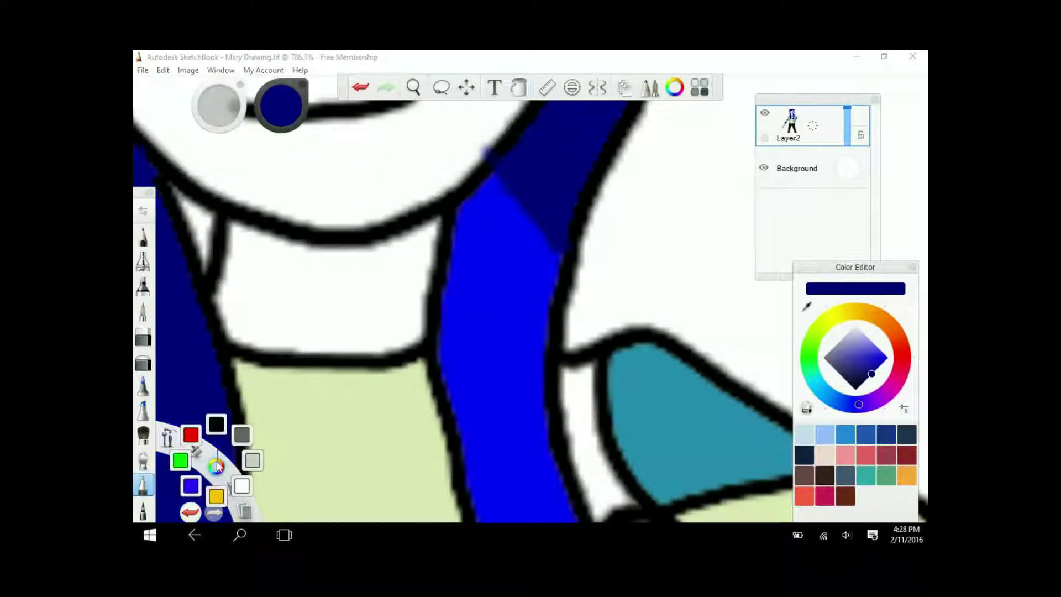
click(216, 424)
click(414, 86)
drag(347, 161, 347, 191)
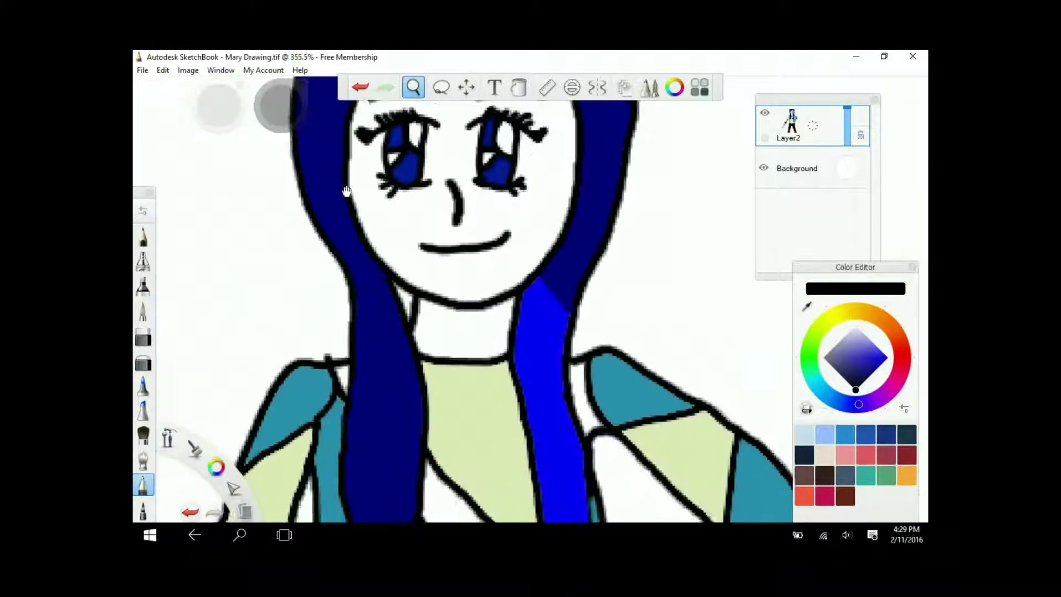
Step: Undo the navy fill that spread through the left-hand strand, mend its boundary line, and flood-fill only the upper hair with navy
key(ctrl+z)
scroll(362, 289, up, 5)
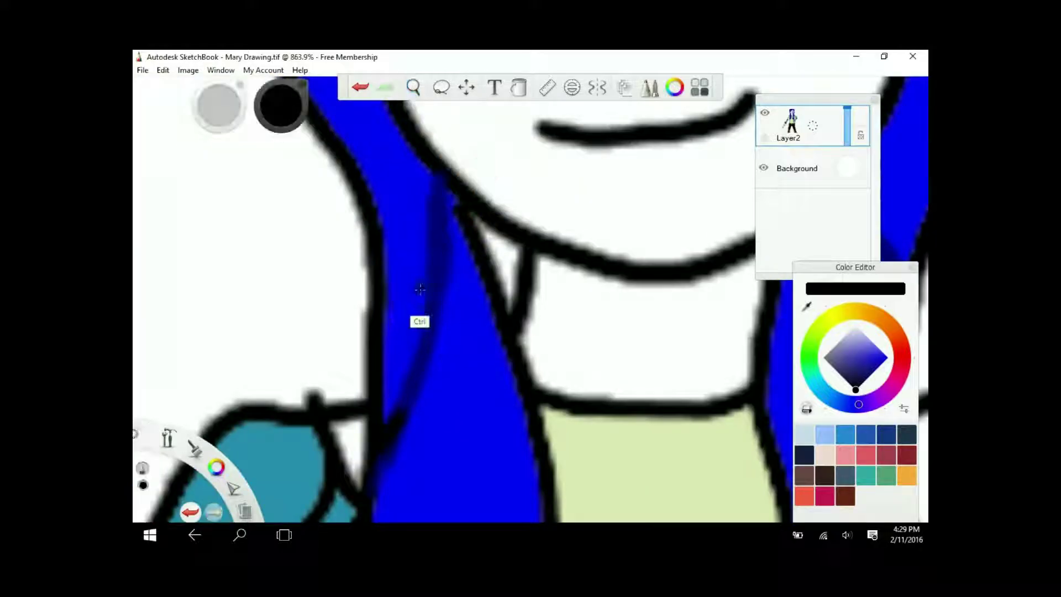
click(414, 87)
drag(433, 130, 433, 160)
mouse_move(216, 465)
click(186, 480)
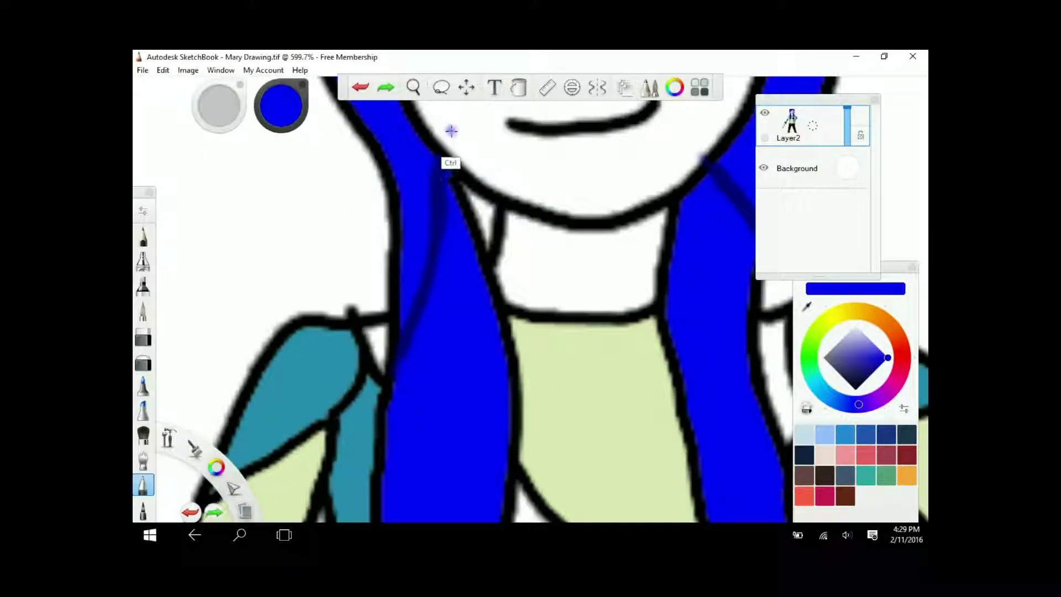
click(871, 373)
key(f)
click(442, 126)
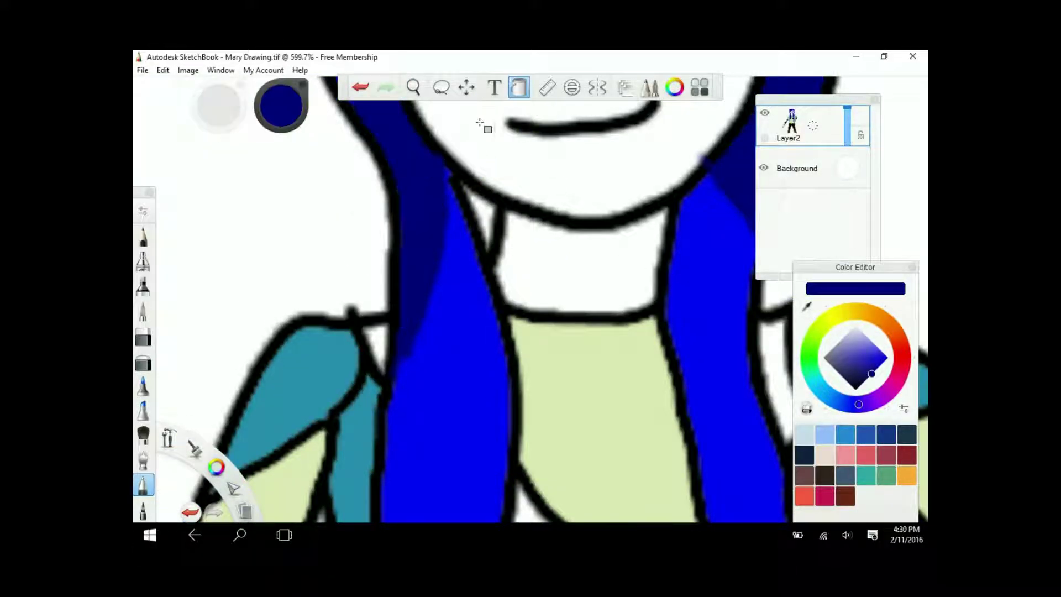
Step: Choose a near-black navy, draw a curved shading line across the crown of the hair, and fill the area above it
drag(694, 151, 511, 177)
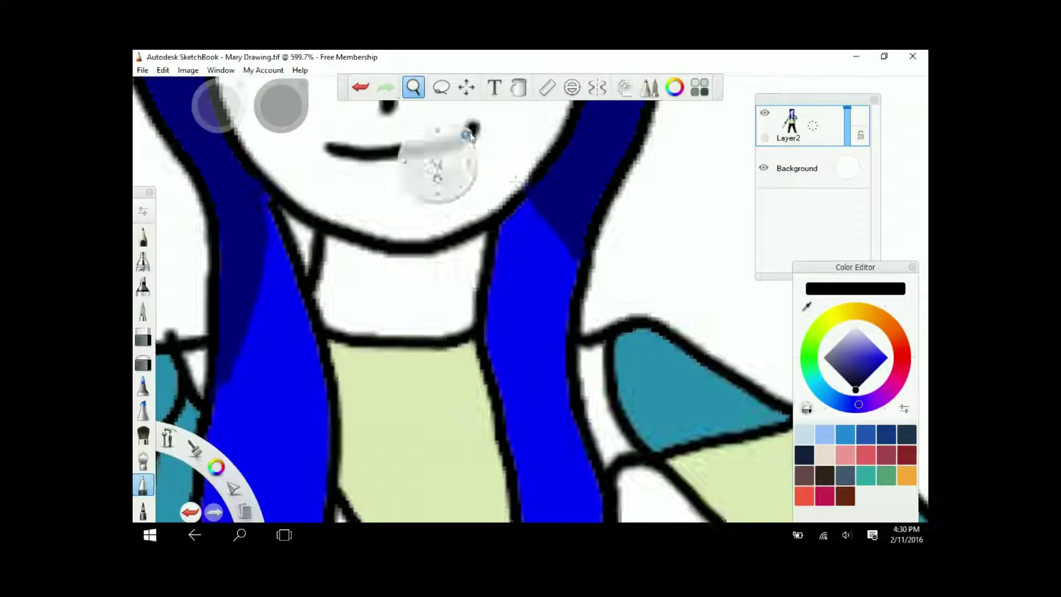
click(414, 86)
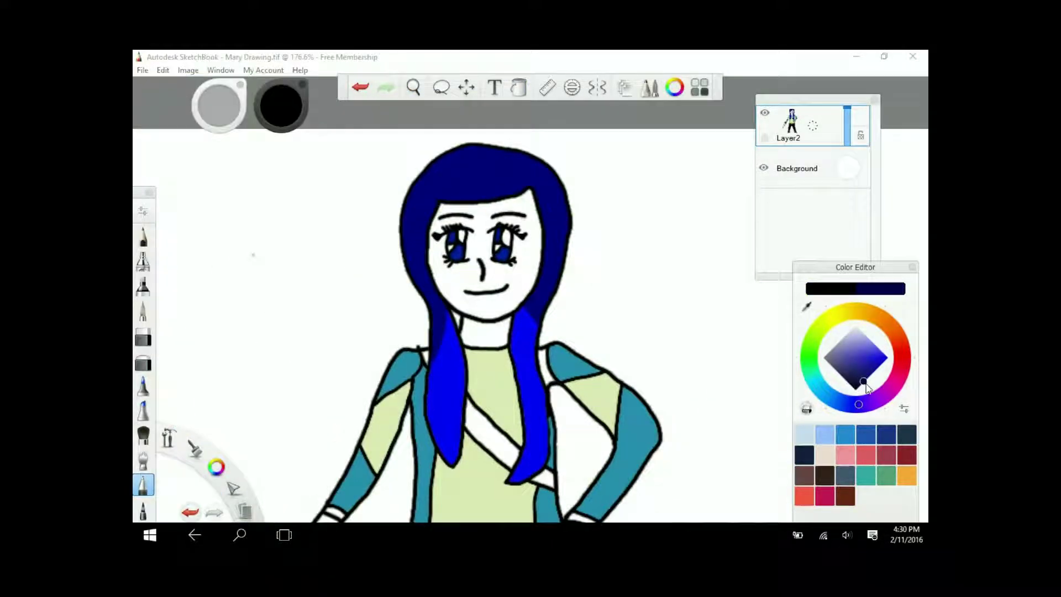
drag(475, 144, 485, 83)
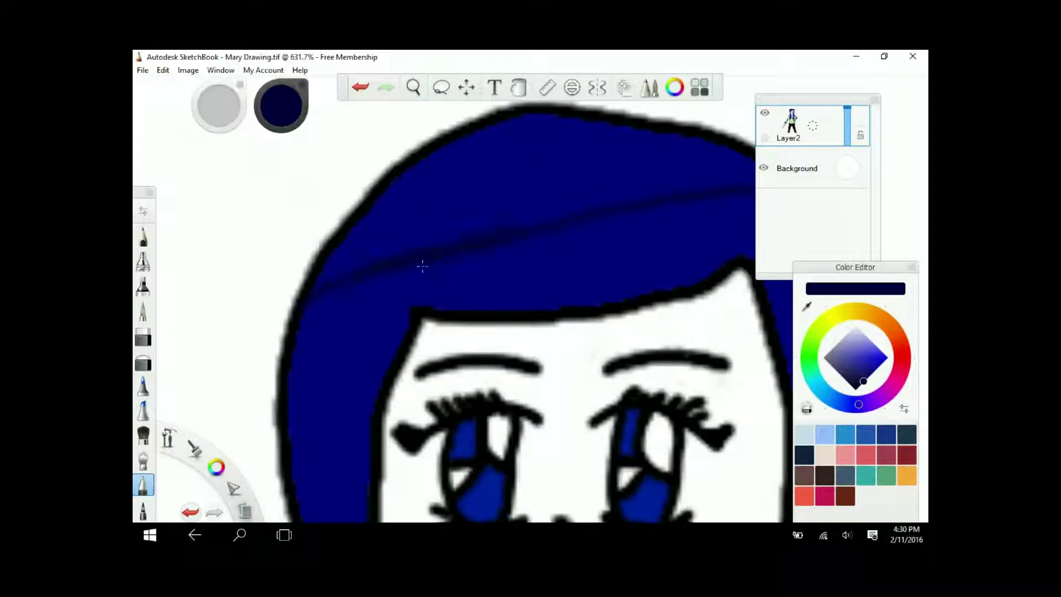
click(413, 87)
drag(649, 125, 481, 111)
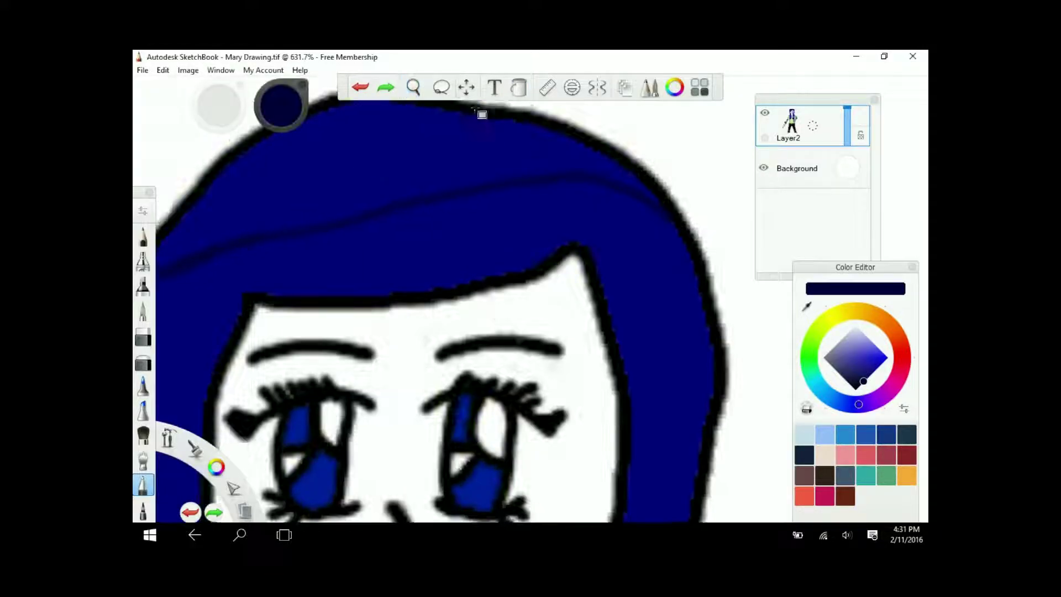
drag(335, 191, 407, 266)
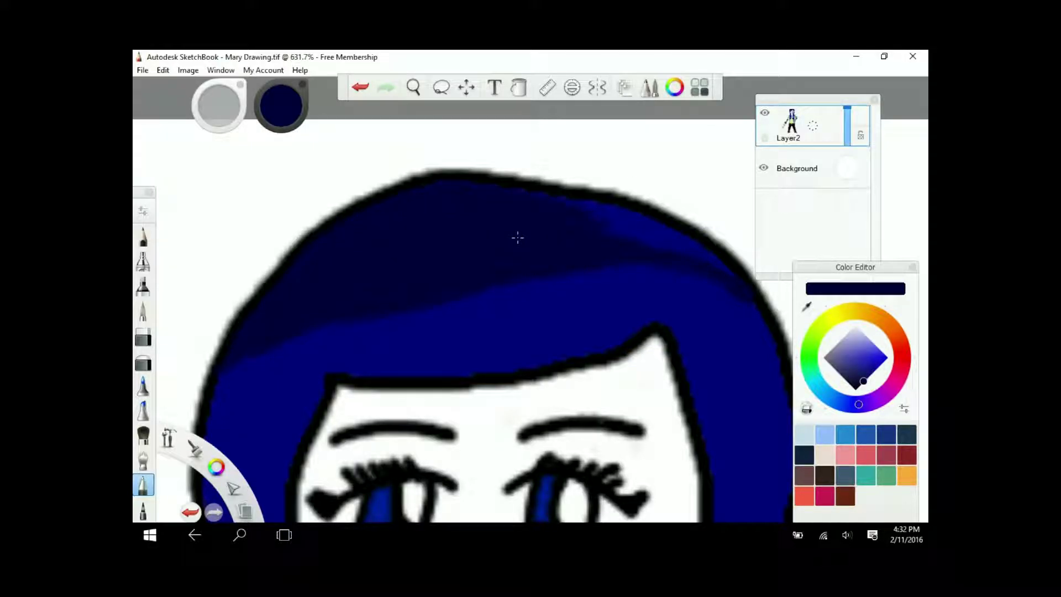
key(ctrl+z)
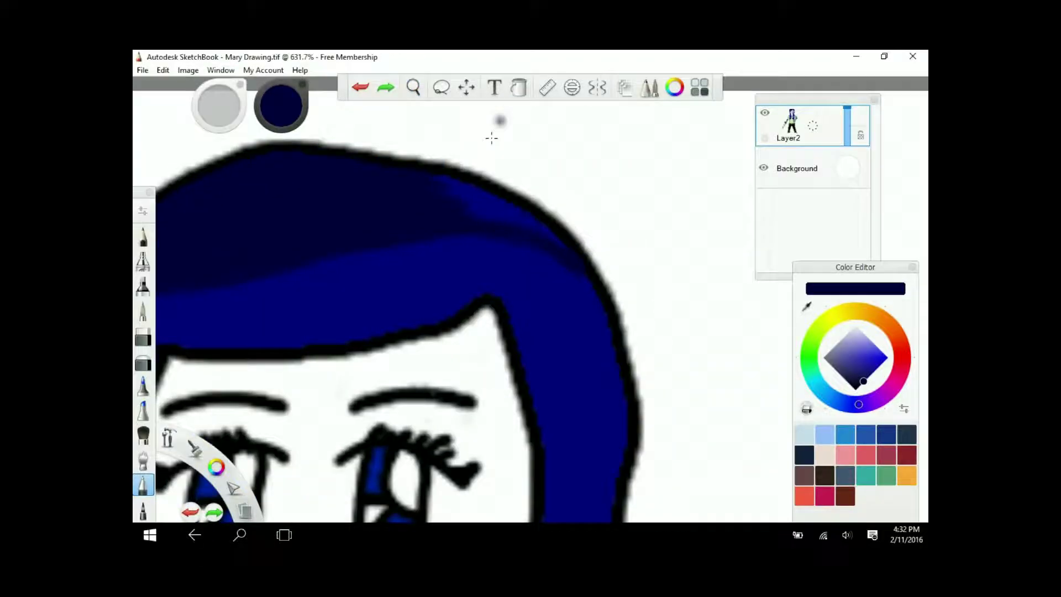
Step: Sample the belt's brown and flood-fill the diagonal chest strap with it
scroll(431, 180, down, 5)
drag(616, 437, 615, 95)
alt+click(508, 232)
click(519, 87)
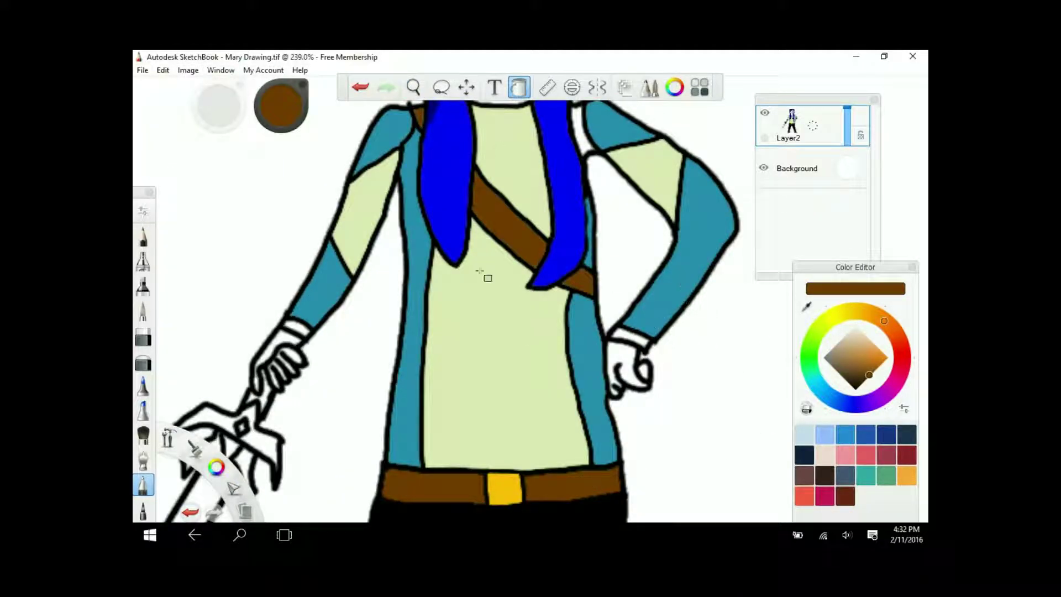
Step: Choose black and paint over the cuffs on both wrists
drag(216, 467, 216, 500)
key(space)
drag(284, 356, 473, 266)
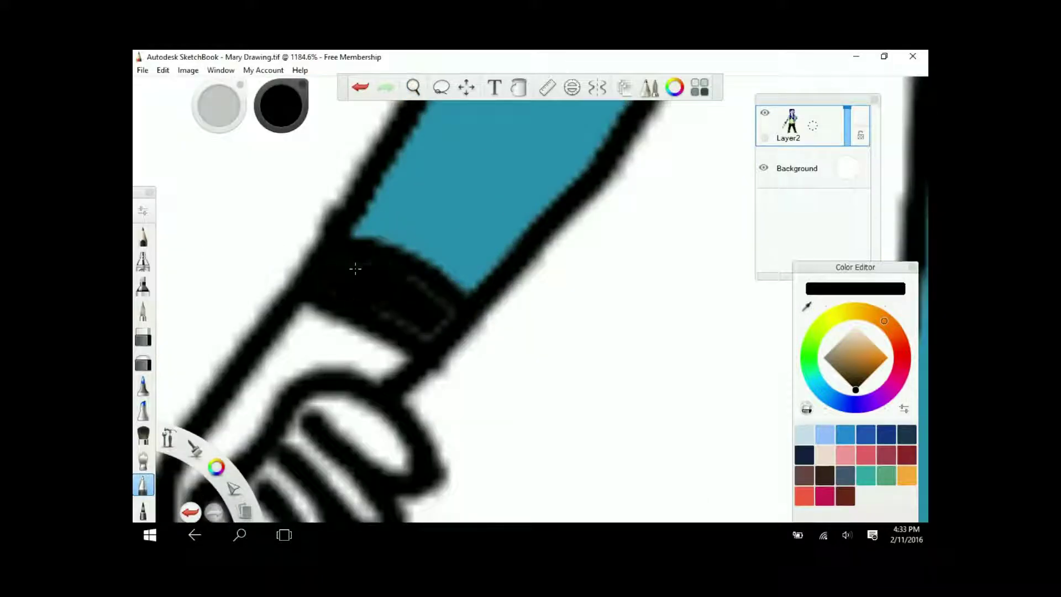
scroll(387, 268, down, 3)
scroll(451, 267, up, 3)
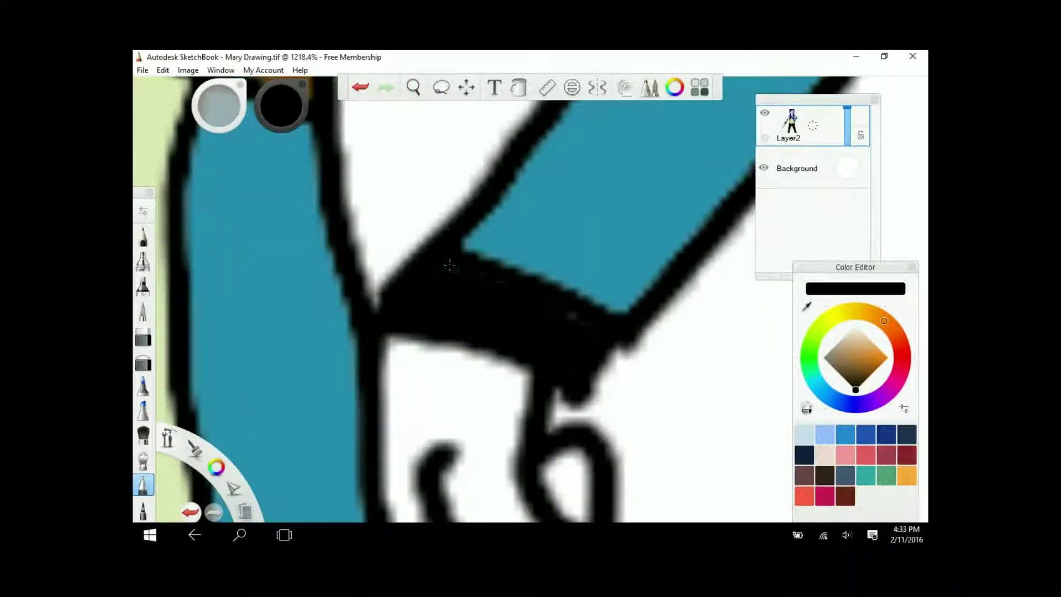
Step: Choose a pale golden-beige skin tone and flood-fill the face, undoing the first fill to adjust the shade
click(868, 313)
click(866, 339)
click(414, 87)
scroll(467, 364, down, 3)
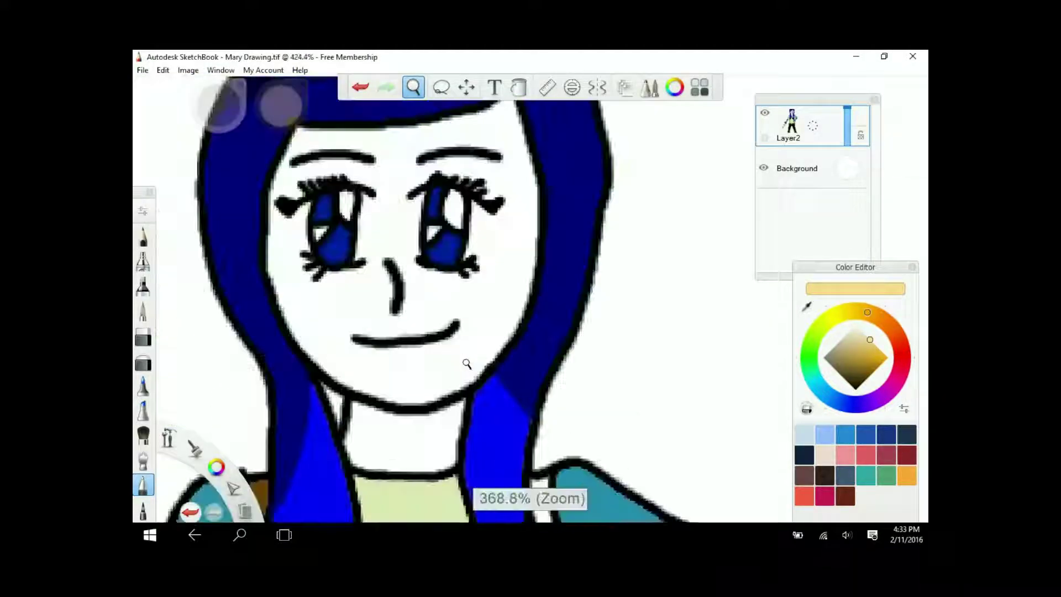
scroll(466, 364, up, 1)
click(509, 205)
key(ctrl+z)
click(868, 338)
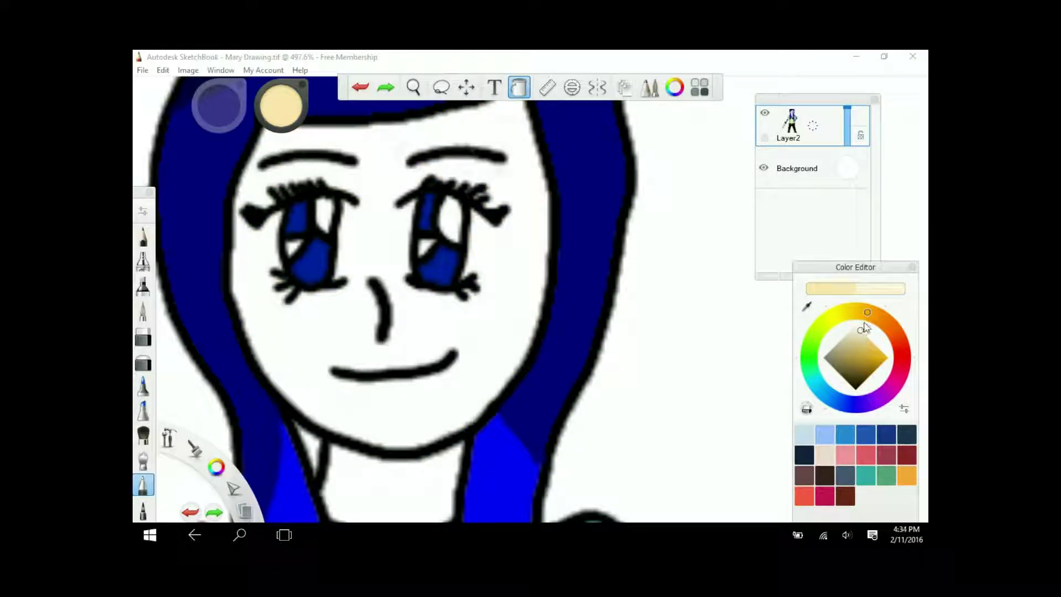
click(866, 336)
click(387, 249)
Step: Fill the neck and the hands with the same skin tone
click(413, 87)
scroll(413, 249, down, 3)
scroll(499, 185, up, 4)
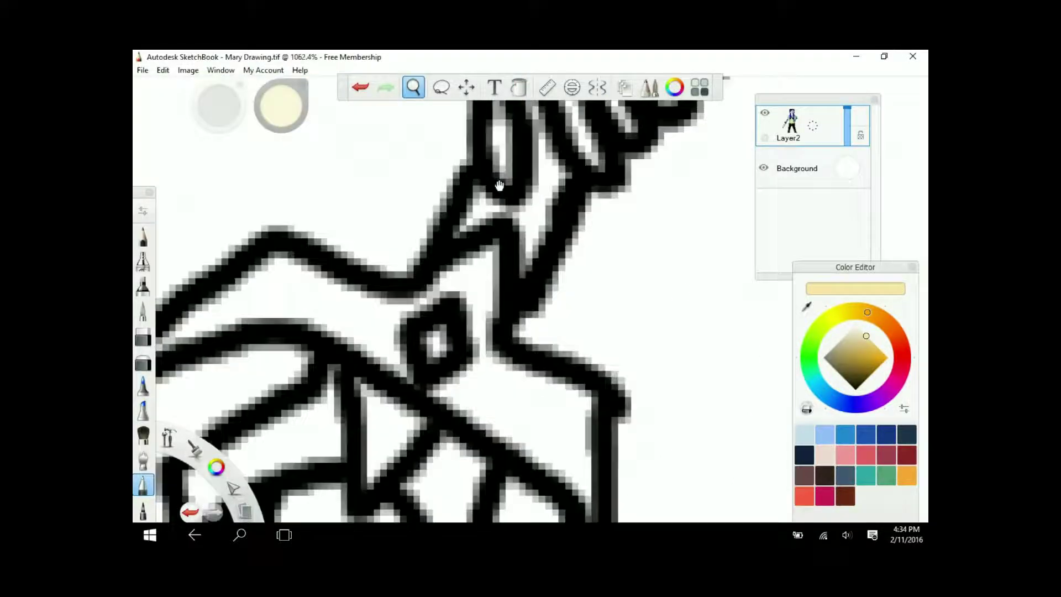
Step: Choose a deeper golden tan and brush a shadow across the neck just below the chin
click(868, 337)
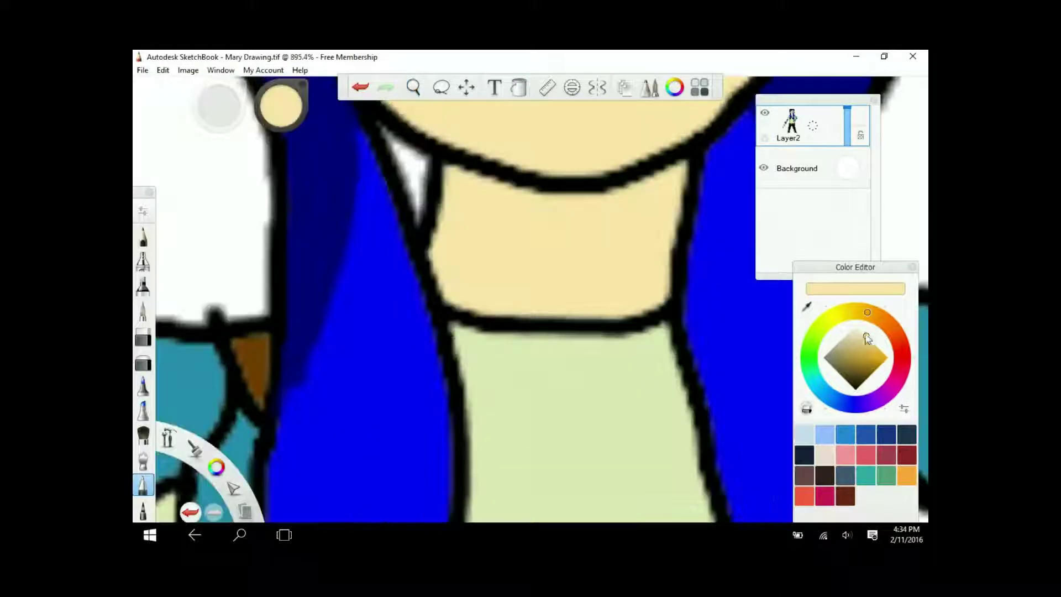
click(876, 344)
drag(441, 203, 684, 200)
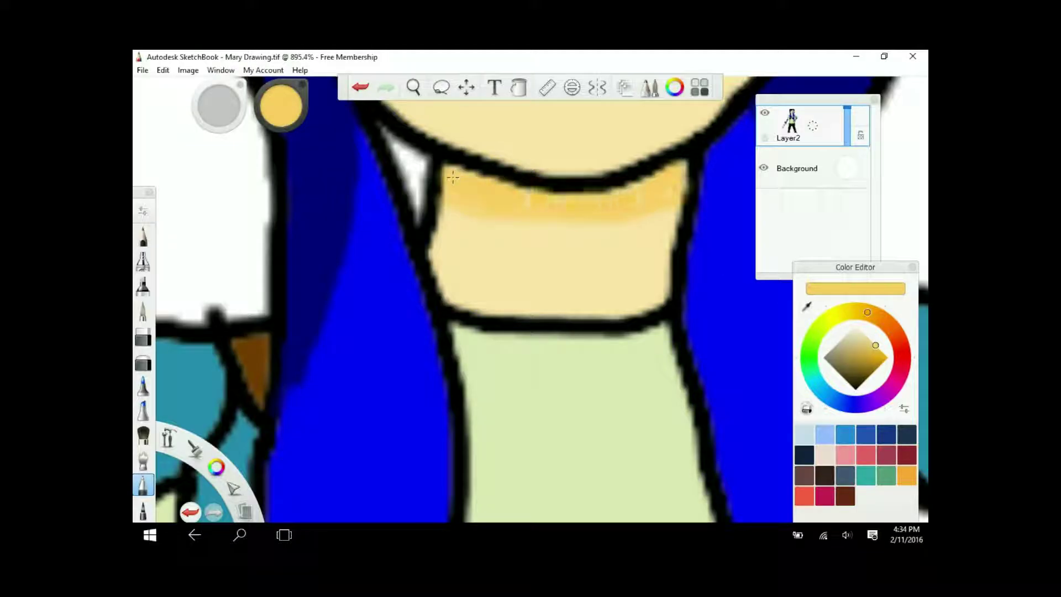
Step: Choose white and paint the whites on both sides of the left-hand eye's iris, redoing the first stroke
scroll(646, 184, down, 4)
scroll(462, 206, up, 5)
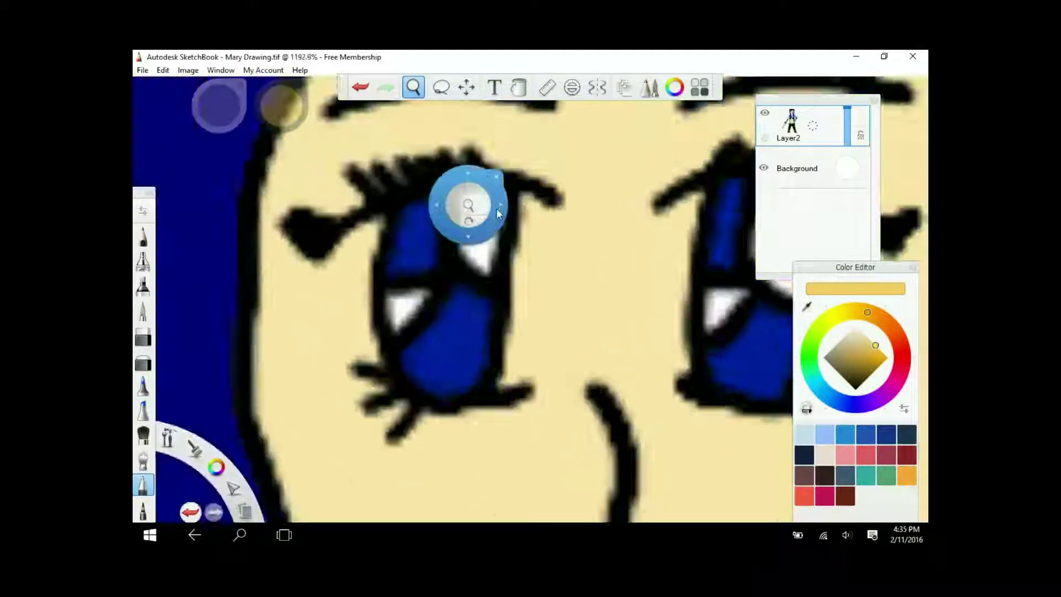
click(806, 358)
drag(359, 226, 348, 331)
key(ctrl+z)
drag(345, 243, 340, 315)
drag(365, 221, 356, 354)
mouse_move(528, 198)
mouse_down()
mouse_move(530, 348)
mouse_move(517, 384)
mouse_move(500, 387)
mouse_up()
Step: Paint the whites on both sides of the right-hand eye's iris and touch up the edges with sampled skin colour
drag(623, 151, 440, 146)
drag(489, 188, 486, 331)
drag(497, 295, 492, 381)
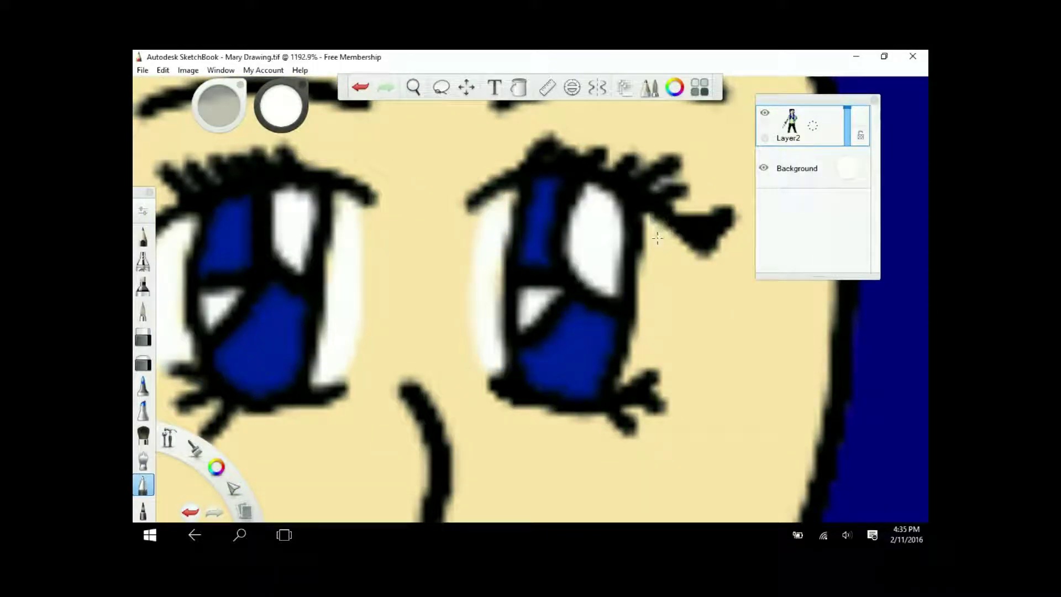
drag(680, 230, 635, 353)
key(ctrl+z)
drag(670, 255, 625, 386)
drag(666, 221, 663, 359)
key(ctrl+b)
click(649, 225)
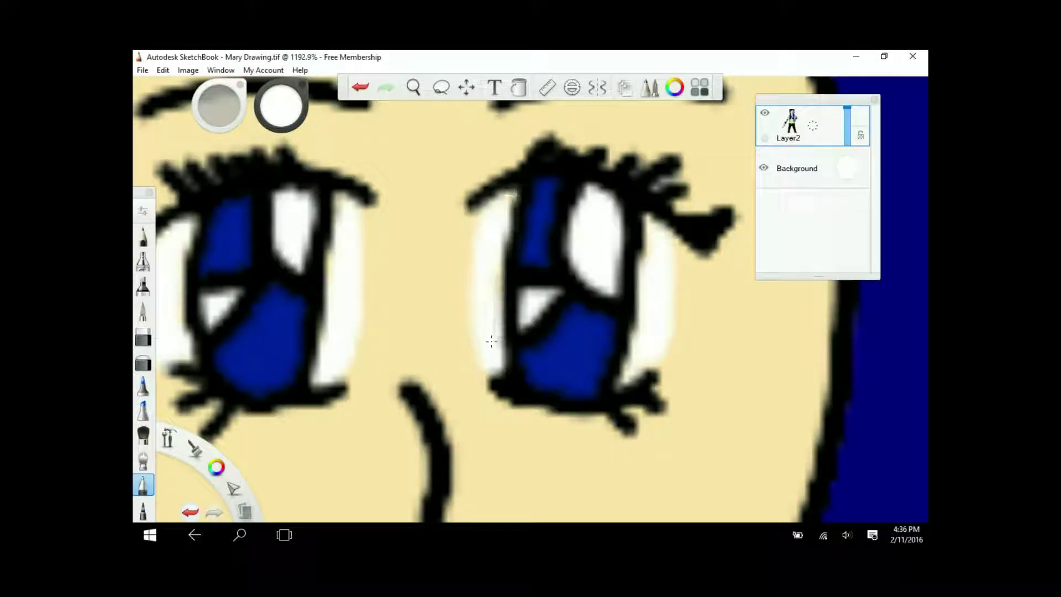
alt+click(433, 193)
drag(507, 248, 514, 196)
Step: Choose bright cyan and flood-fill the sword's blade, grip, diamond gem and the small triangle below the guard
scroll(440, 112, down, 10)
scroll(601, 249, up, 5)
click(217, 467)
click(216, 468)
mouse_move(840, 408)
mouse_down()
mouse_move(805, 376)
mouse_move(801, 387)
mouse_move(816, 384)
mouse_up()
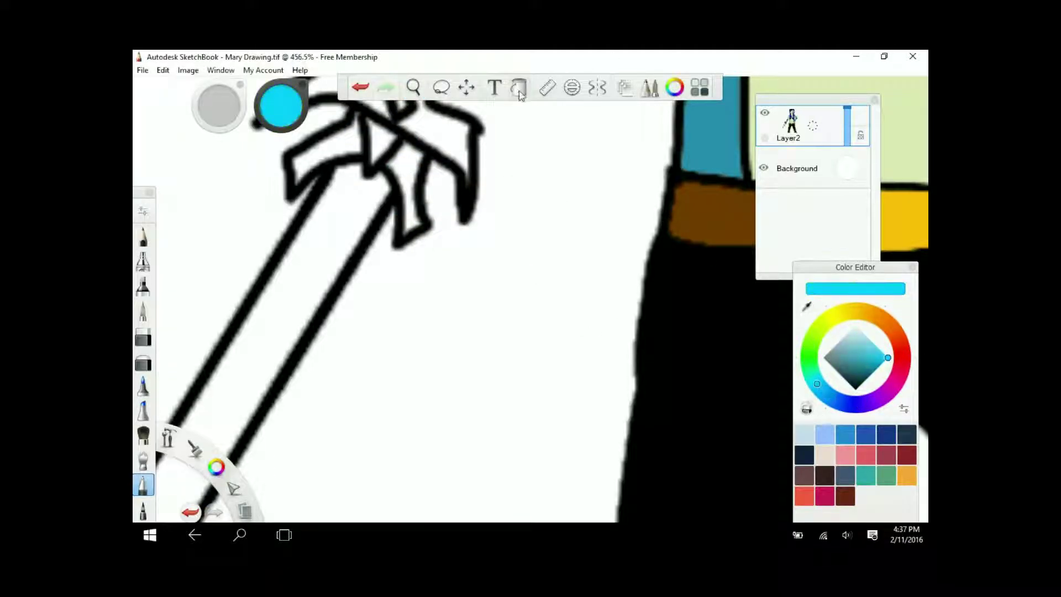
drag(281, 105, 436, 266)
drag(420, 111, 444, 276)
click(461, 213)
click(426, 270)
click(404, 317)
Step: Flood-fill the sword's crossguard sections with medium grey, undoing the misplaced fill
click(342, 259)
key(ctrl+z)
click(343, 259)
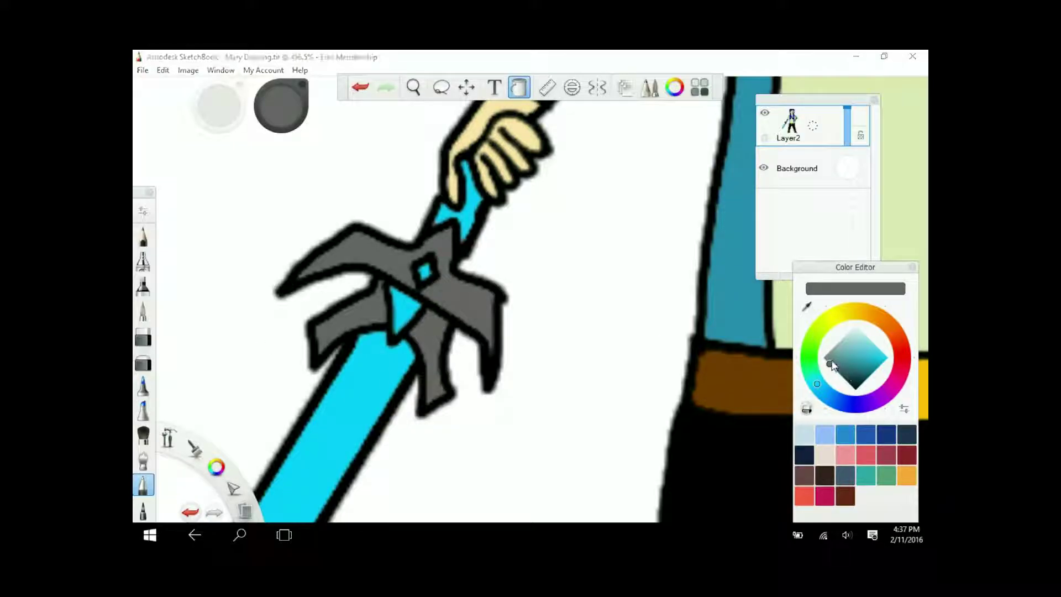
Step: Choose a darker grey and flood-fill the small triangle at the centre of the sword guard
drag(833, 366, 842, 376)
click(405, 314)
scroll(406, 309, up, 5)
key(ctrl+alt+b)
click(632, 122)
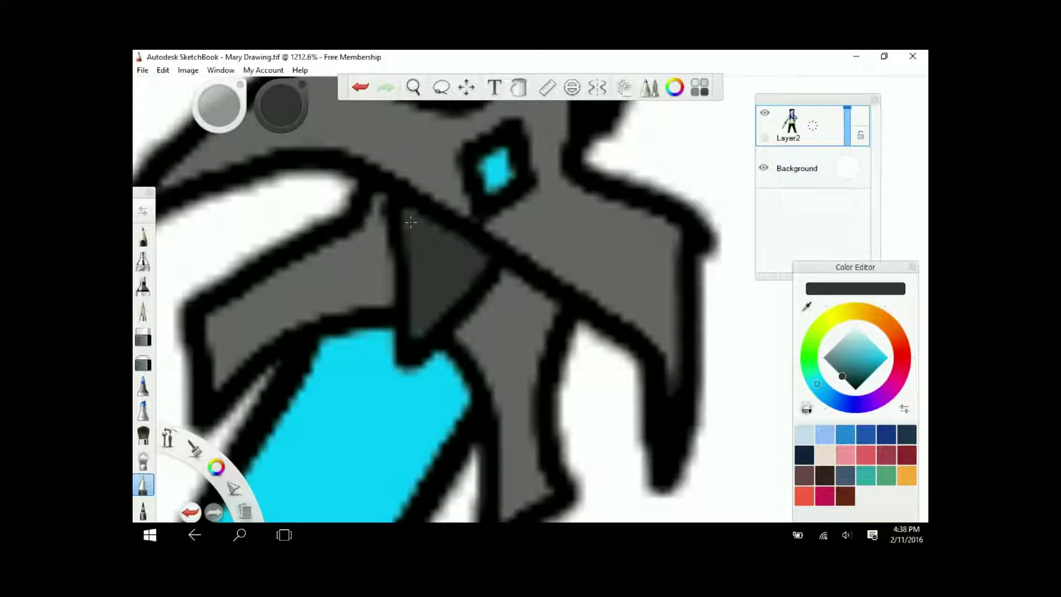
Step: Flood-fill the sword's grip between the hand and the guard with the dark grey
click(413, 86)
scroll(365, 165, down, 8)
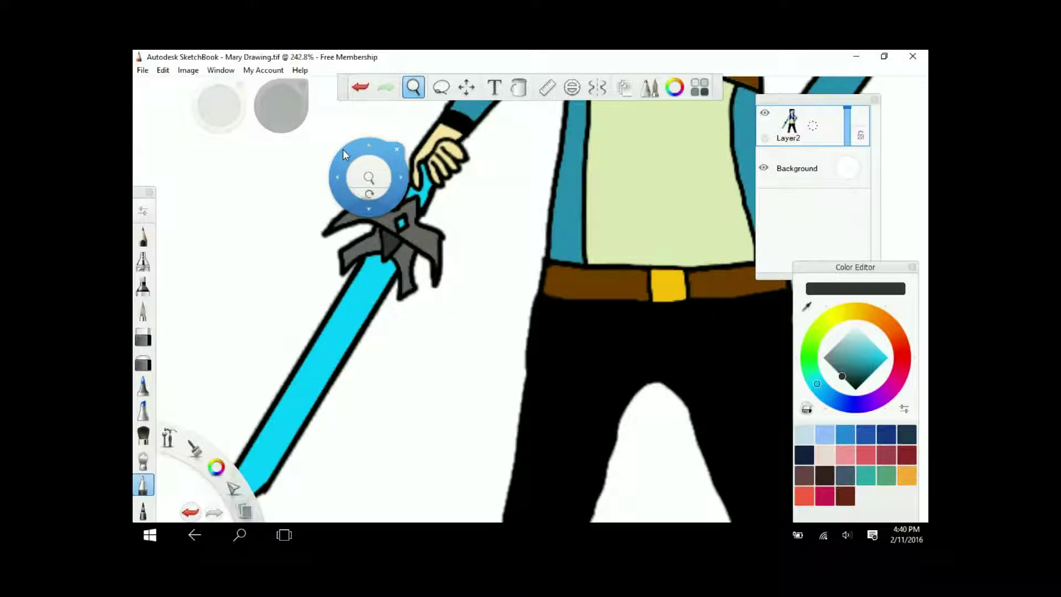
click(396, 149)
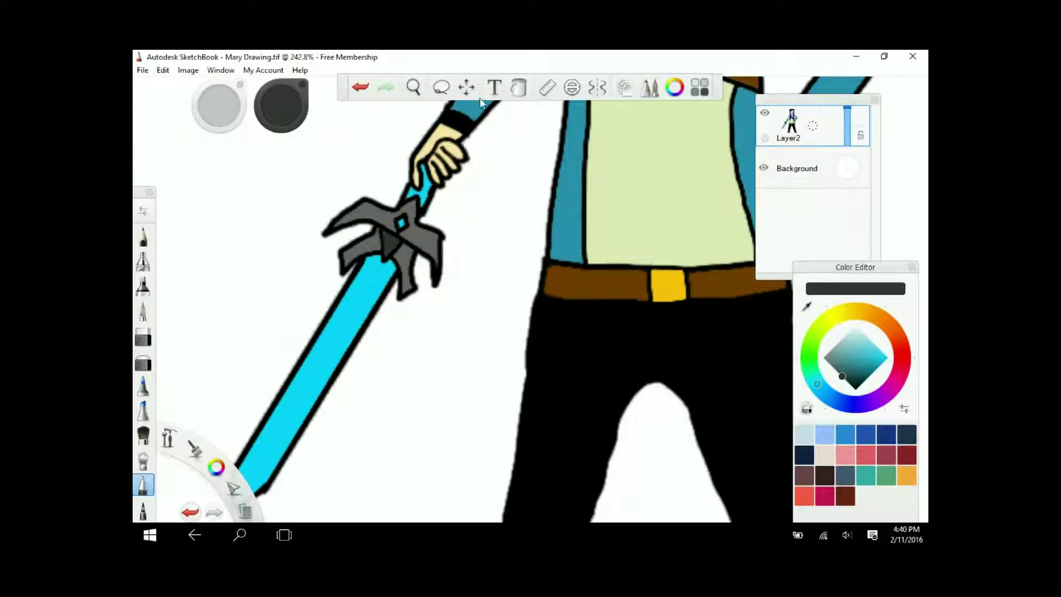
click(518, 87)
click(420, 188)
Step: Paint over the leftover cyan edges of the grip and the gap beside the fingers with dark grey
click(413, 87)
drag(421, 230, 442, 210)
click(474, 214)
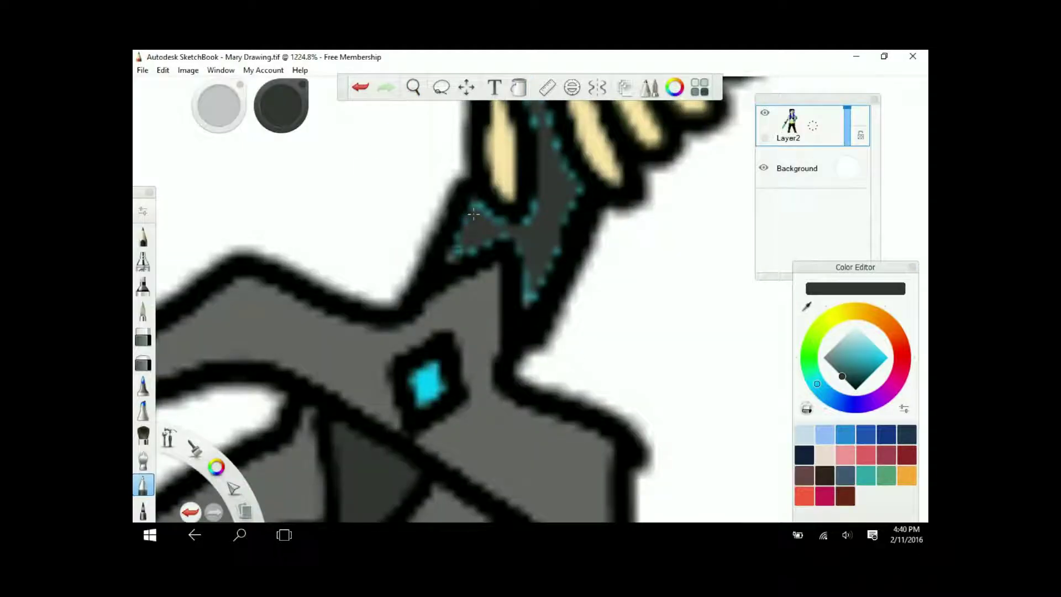
scroll(525, 263, up, 3)
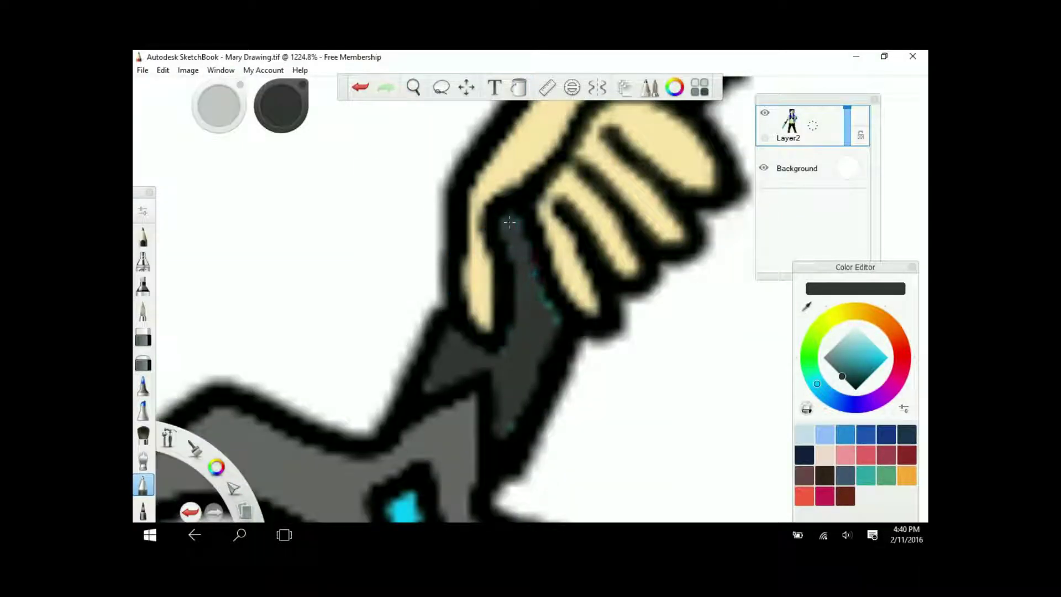
Step: Sample the blade's cyan, darken it to teal, try a freehand line along the blade and undo it
click(413, 87)
drag(576, 135, 558, 160)
click(576, 135)
alt+click(344, 398)
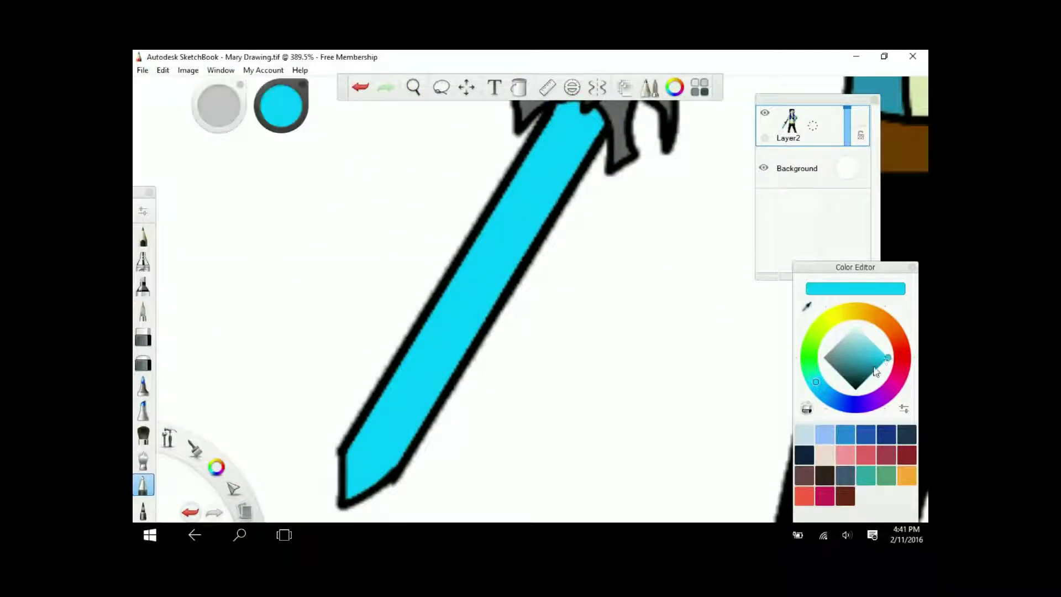
drag(346, 486, 573, 145)
key(ctrl+z)
Step: Draw a teal ruler-guided shading line lengthwise along the sword's blade
click(547, 86)
mouse_move(425, 442)
mouse_down()
mouse_move(556, 226)
mouse_move(490, 322)
mouse_move(562, 408)
mouse_move(531, 263)
mouse_move(395, 283)
mouse_move(249, 426)
mouse_up()
scroll(533, 266, down, 10)
click(413, 87)
scroll(408, 314, up, 10)
scroll(407, 314, up, 3)
Step: Extend the teal shading line to the blade's point with the angled ruler, undoing the misplaced fill
click(547, 87)
drag(410, 296, 451, 434)
drag(462, 396, 528, 341)
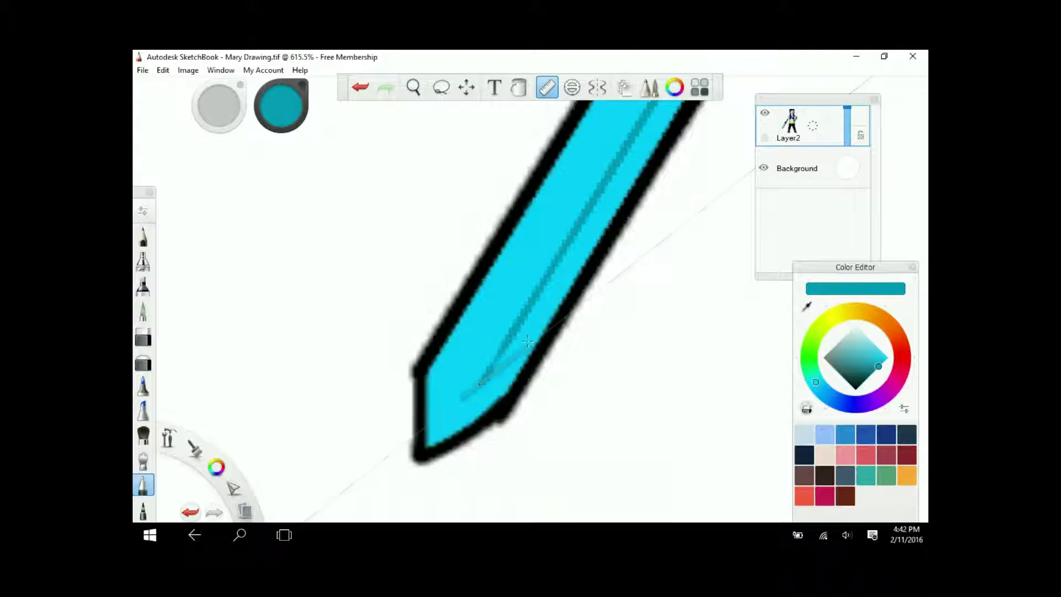
click(457, 381)
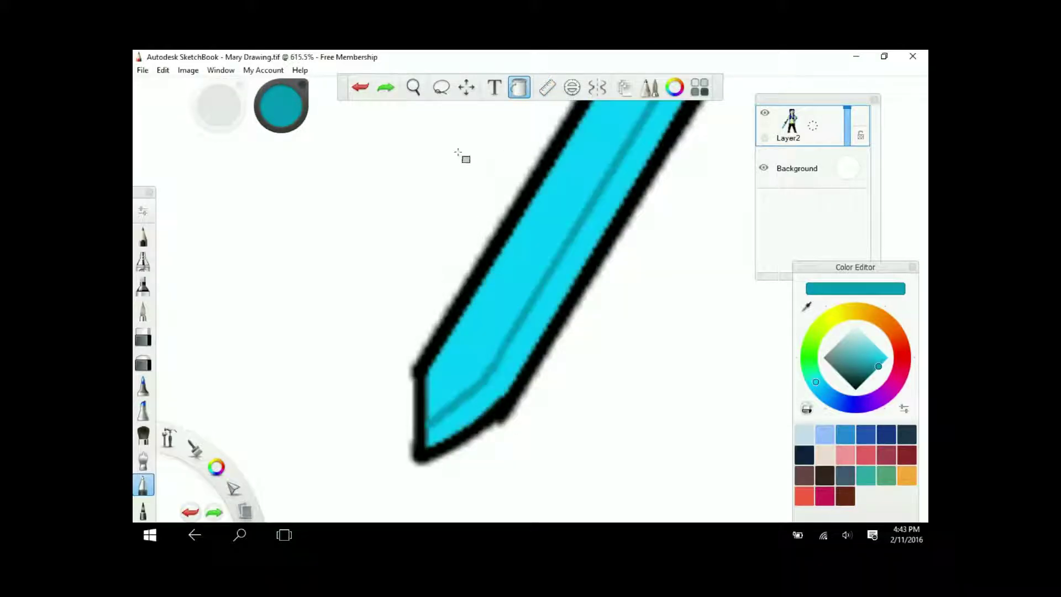
key(ctrl+z)
Step: Paint the strip between the guide line and the blade's right-hand edge teal, working up towards the guard
scroll(556, 478, up, 5)
mouse_move(301, 390)
mouse_down()
mouse_move(425, 299)
mouse_move(517, 149)
mouse_move(489, 238)
mouse_move(337, 476)
mouse_move(437, 301)
mouse_move(437, 359)
mouse_move(488, 260)
mouse_move(487, 161)
mouse_up()
click(413, 87)
drag(470, 238, 381, 398)
drag(530, 155, 420, 343)
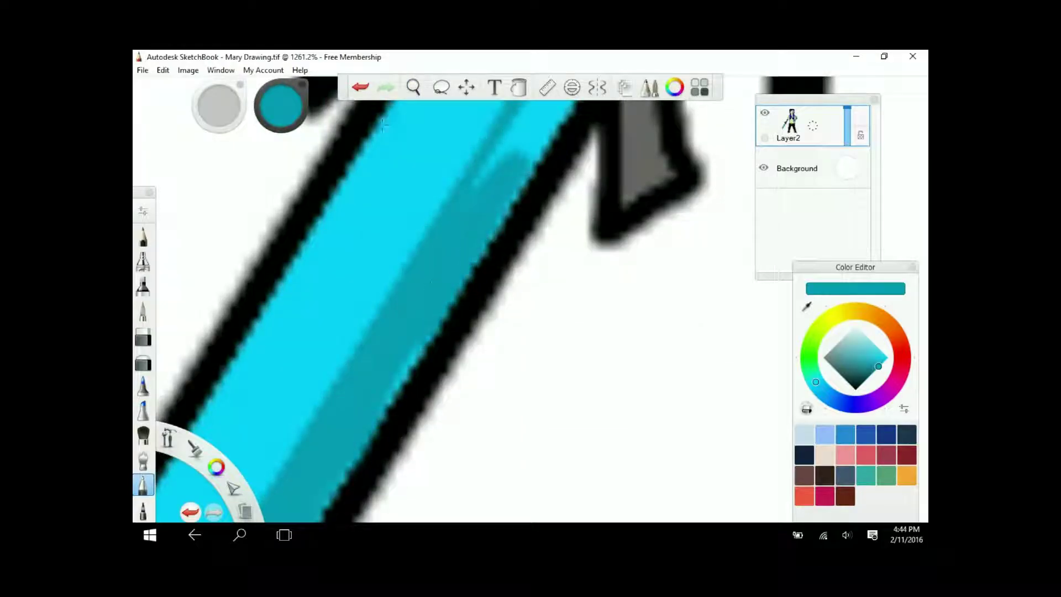
drag(486, 166, 487, 398)
drag(475, 233, 365, 348)
drag(508, 320, 480, 191)
Step: Complete the teal shading along the lower blade down to its point
click(413, 87)
drag(433, 131, 525, 265)
drag(413, 86, 516, 237)
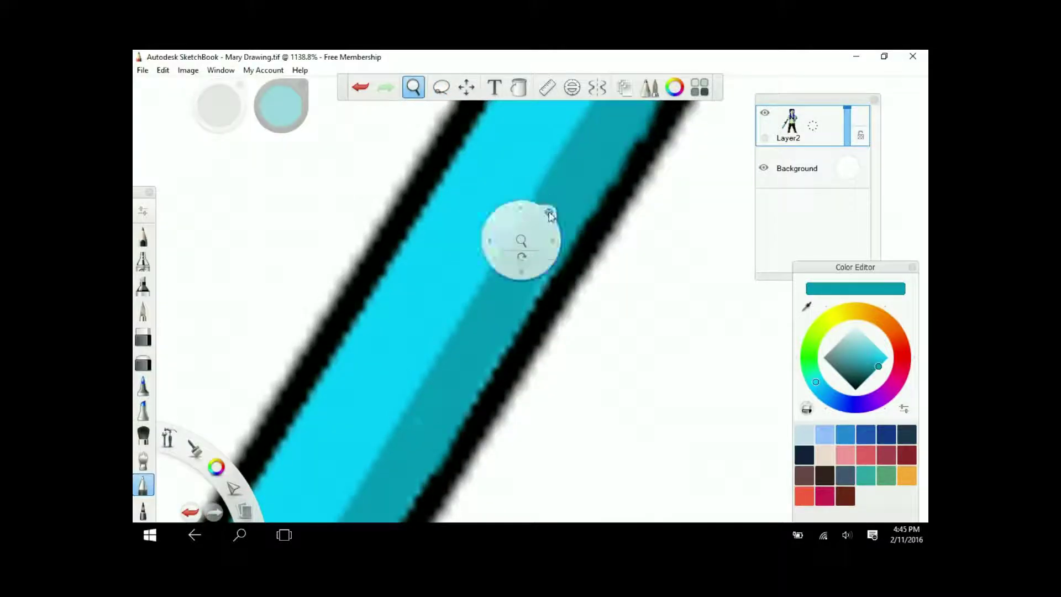
drag(362, 429, 488, 331)
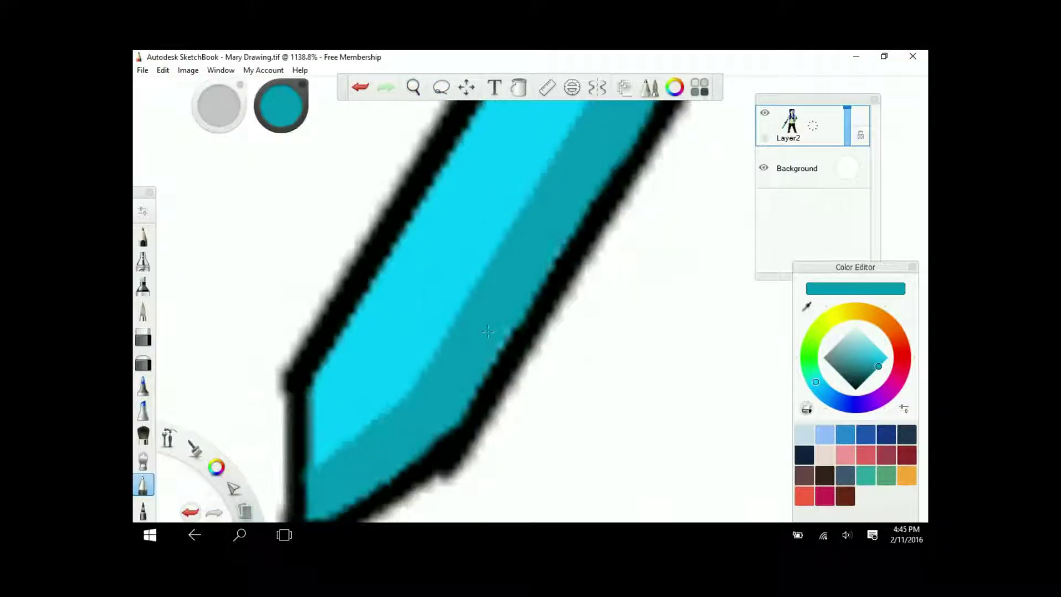
Step: Sample the neck's golden shadow colour, outline the shadow across the forehead and shade the left-hand side of the face
drag(413, 86, 371, 182)
alt+click(526, 104)
drag(414, 87, 431, 310)
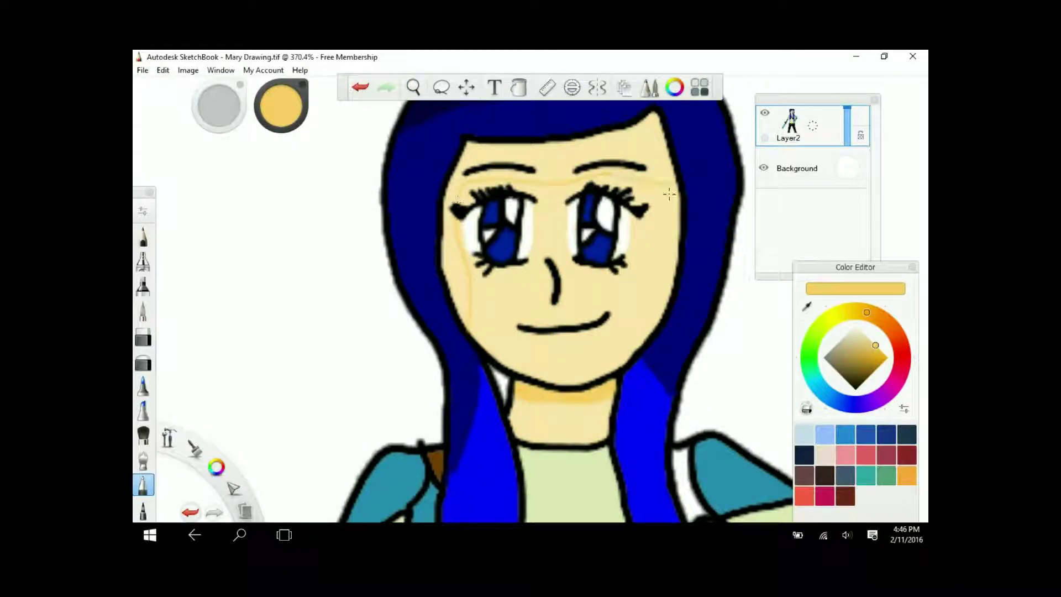
key(ctrl+z)
scroll(450, 200, up, 5)
drag(478, 467, 450, 166)
scroll(445, 166, down, 5)
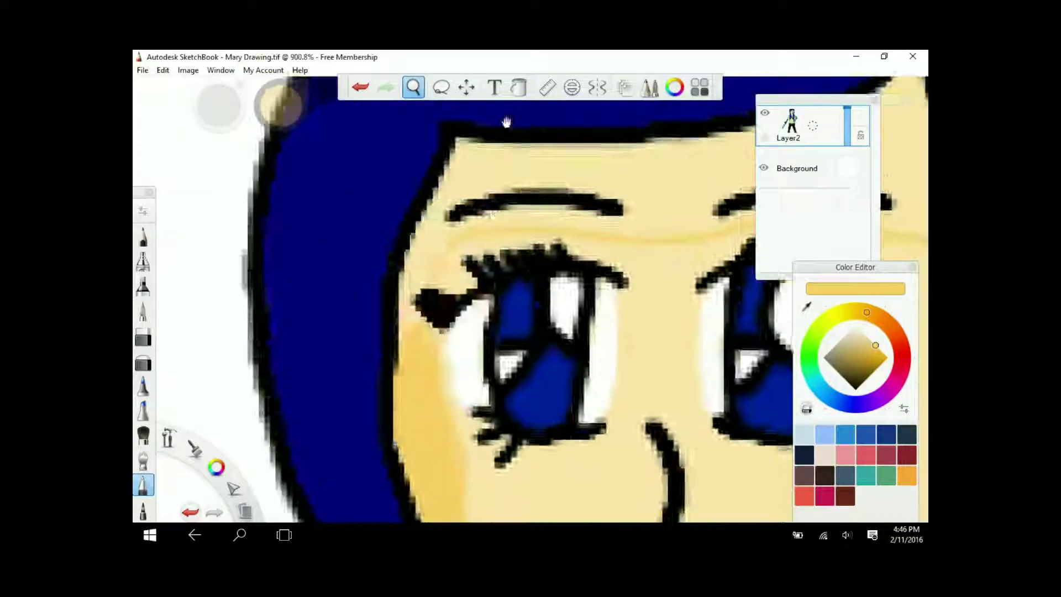
Step: Paint the golden shadow over the forehead around the left-hand eyebrow, undoing the stray stroke
scroll(504, 119, up, 4)
mouse_move(477, 174)
mouse_down()
mouse_move(547, 157)
mouse_move(735, 172)
mouse_move(608, 155)
mouse_move(734, 180)
mouse_up()
key(ctrl+z)
drag(586, 174, 652, 221)
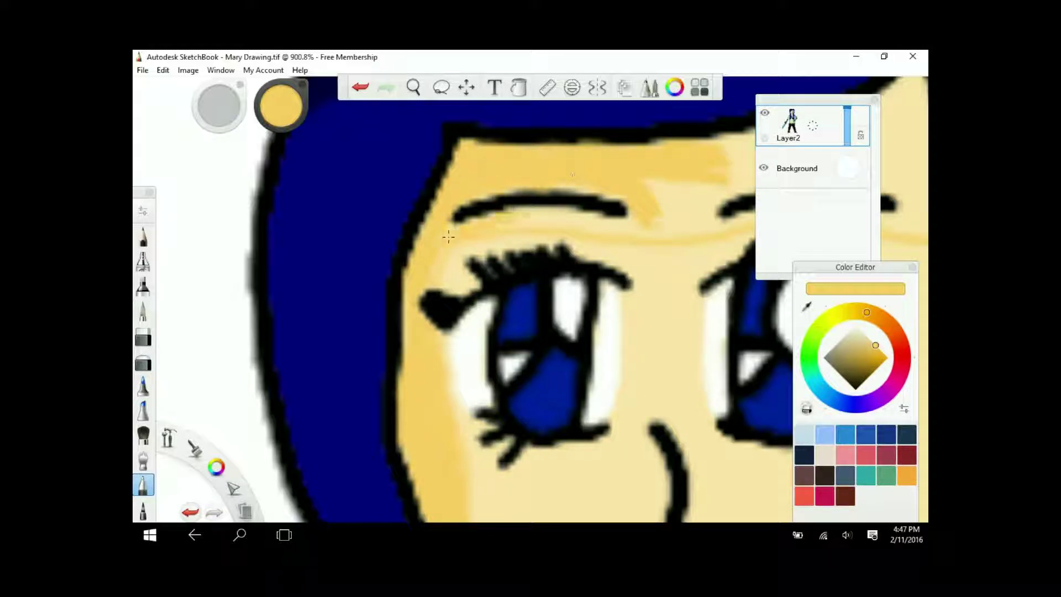
drag(500, 222, 594, 226)
mouse_move(650, 182)
mouse_down()
mouse_move(680, 232)
mouse_move(707, 188)
mouse_up()
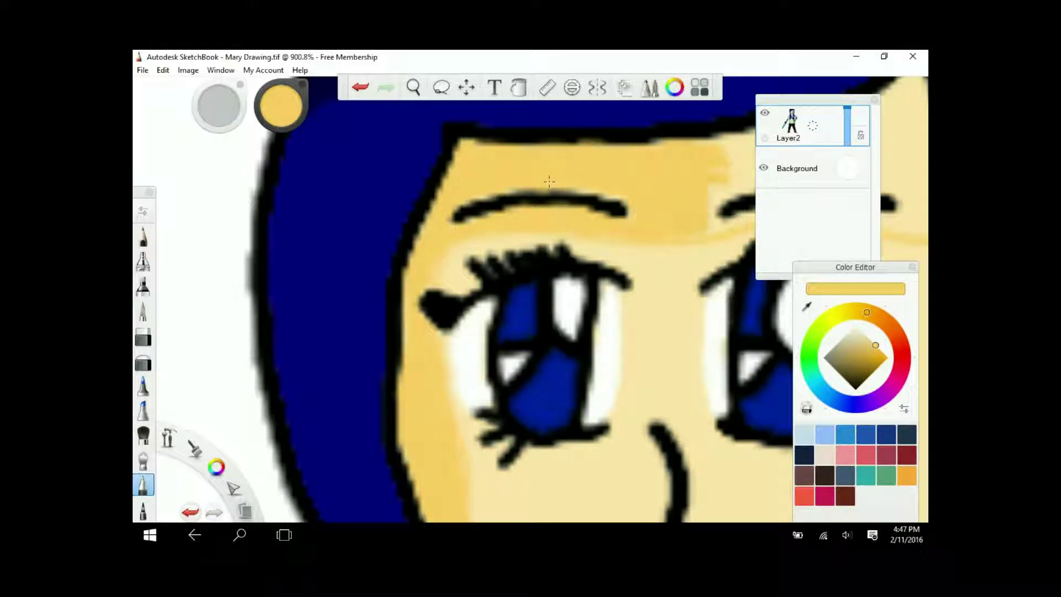
Step: Fill the rest of the forehead shadow around the right-hand eyebrow and up to the hairline's peak
mouse_move(549, 181)
mouse_down()
mouse_move(545, 154)
mouse_move(379, 319)
mouse_move(381, 242)
mouse_move(561, 161)
mouse_move(605, 243)
mouse_move(571, 242)
mouse_move(558, 184)
mouse_move(403, 259)
mouse_move(523, 293)
mouse_up()
key(ctrl+z)
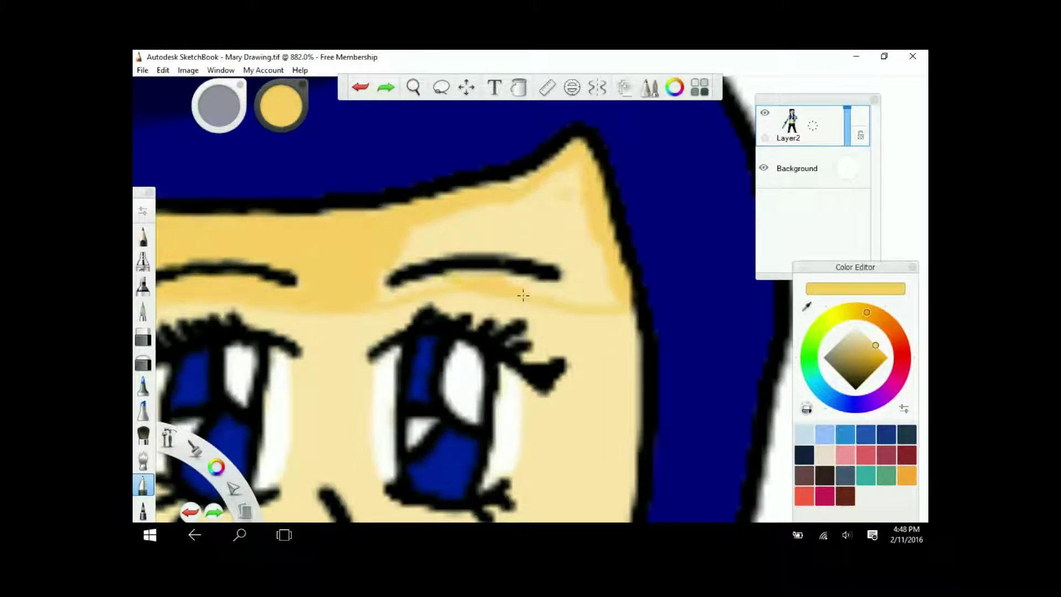
mouse_move(445, 282)
mouse_down()
mouse_move(393, 225)
mouse_move(555, 199)
mouse_up()
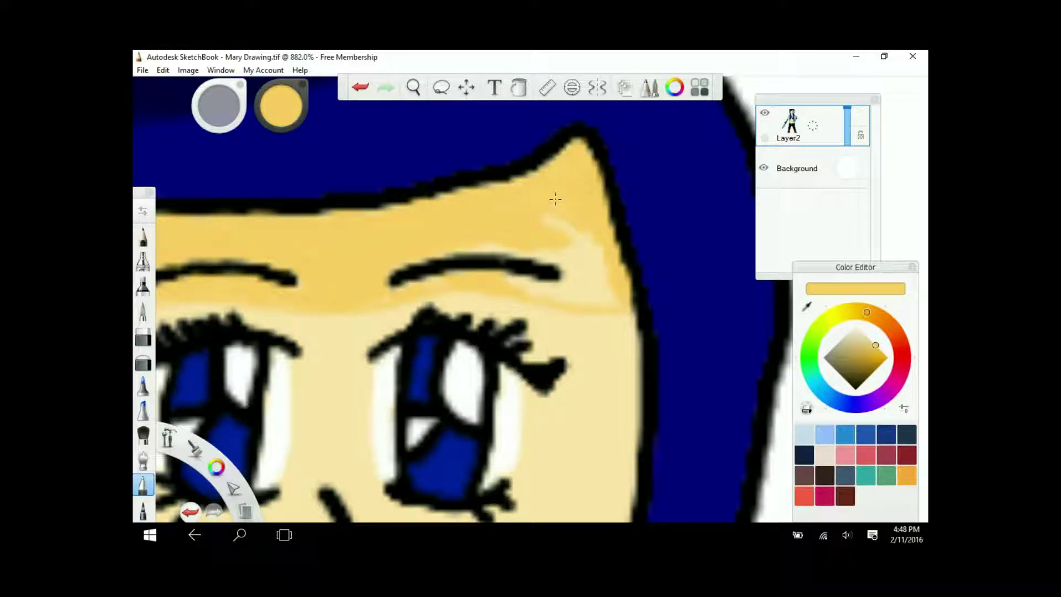
drag(605, 234, 561, 299)
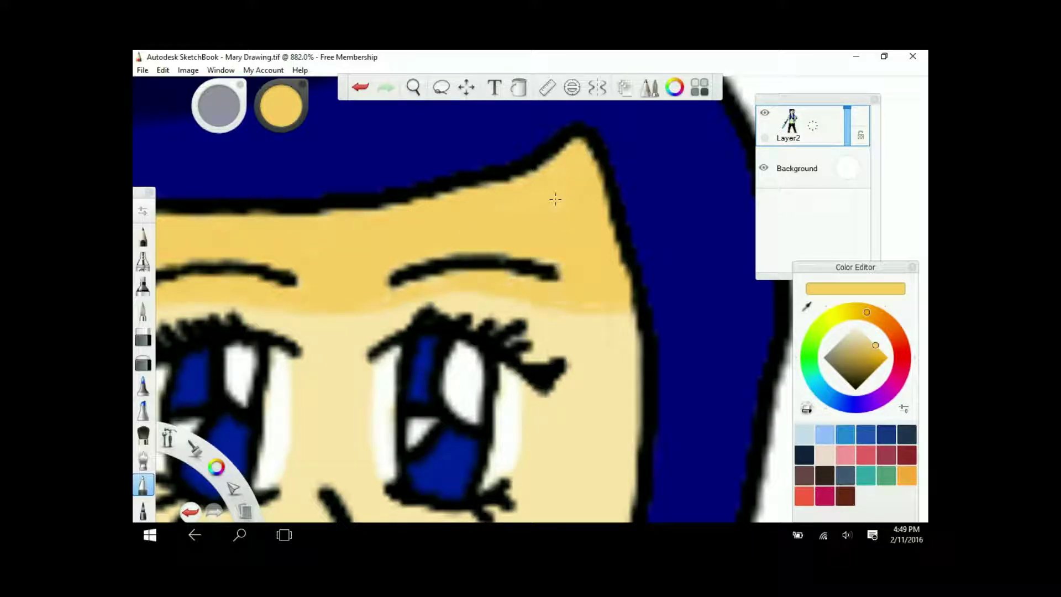
scroll(491, 192, down, 8)
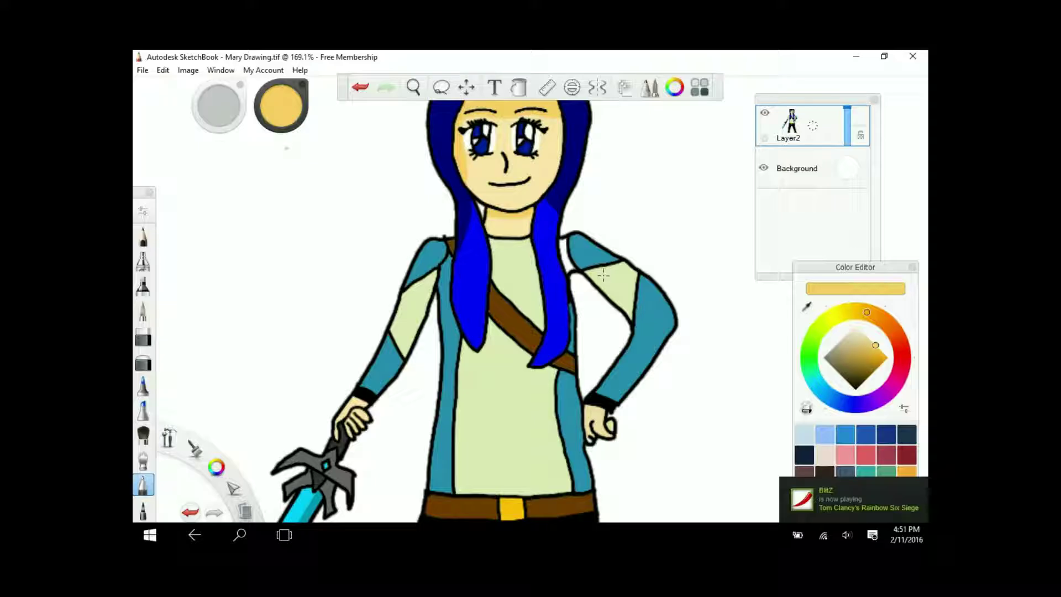
Step: Import the Minecraft forest background PNG from Downloads as a new layer and move the character's layer above it
click(246, 504)
click(245, 531)
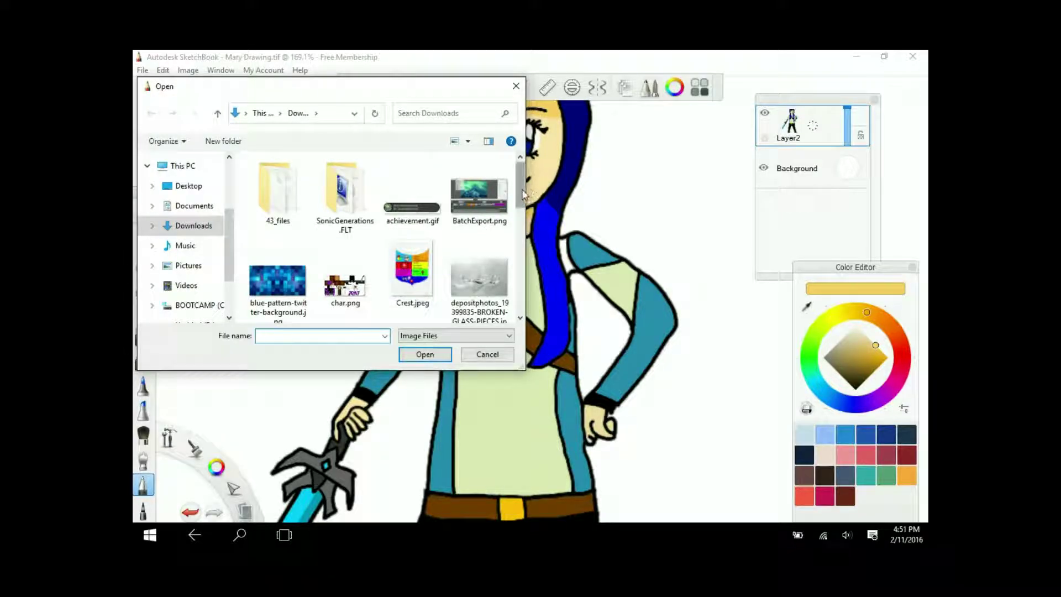
scroll(523, 193, down, 3)
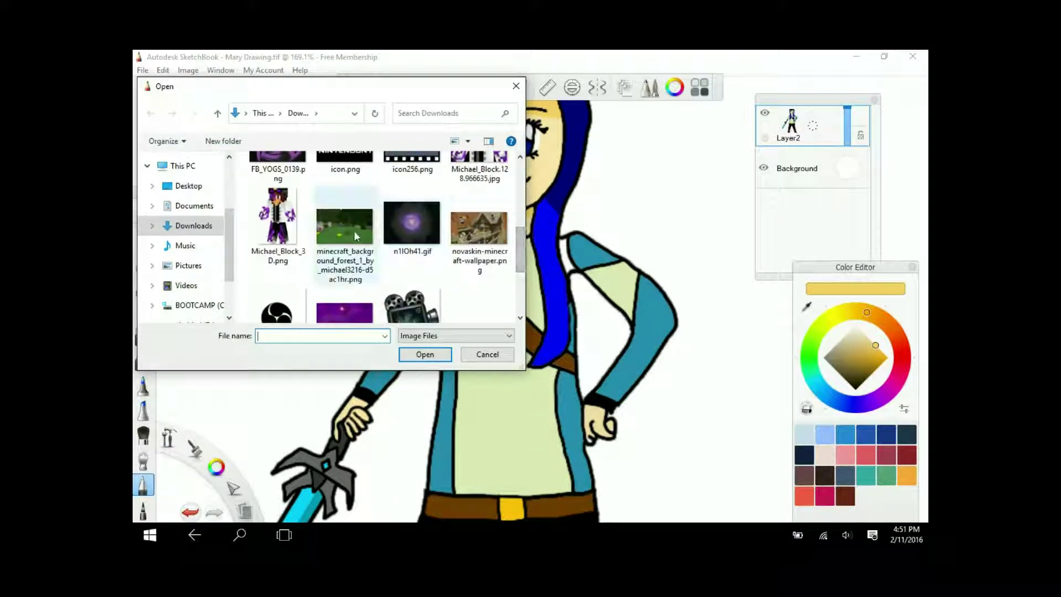
double_click(357, 237)
drag(427, 199, 671, 171)
click(662, 138)
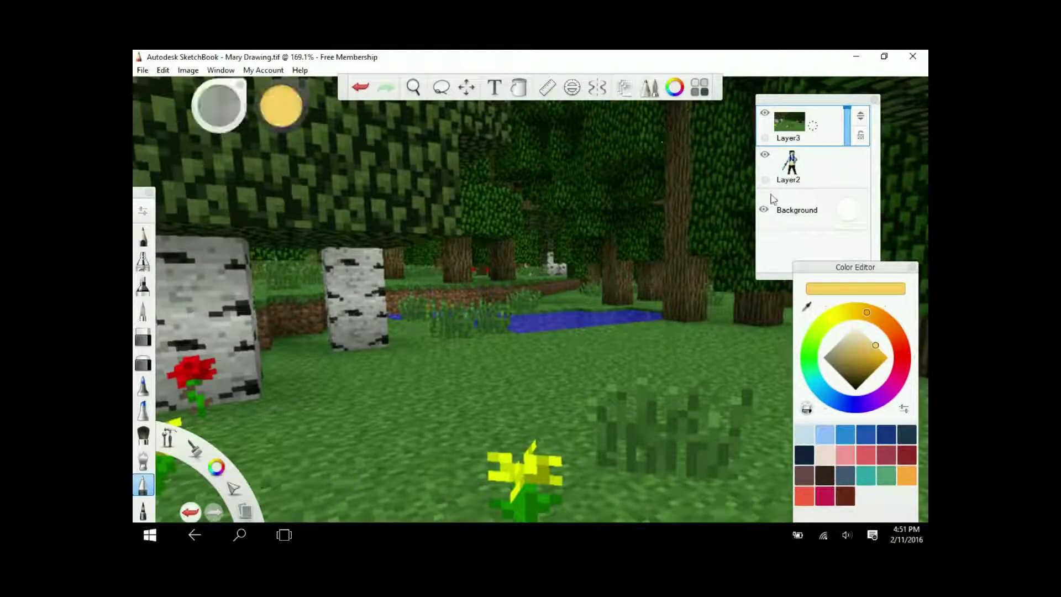
click(824, 186)
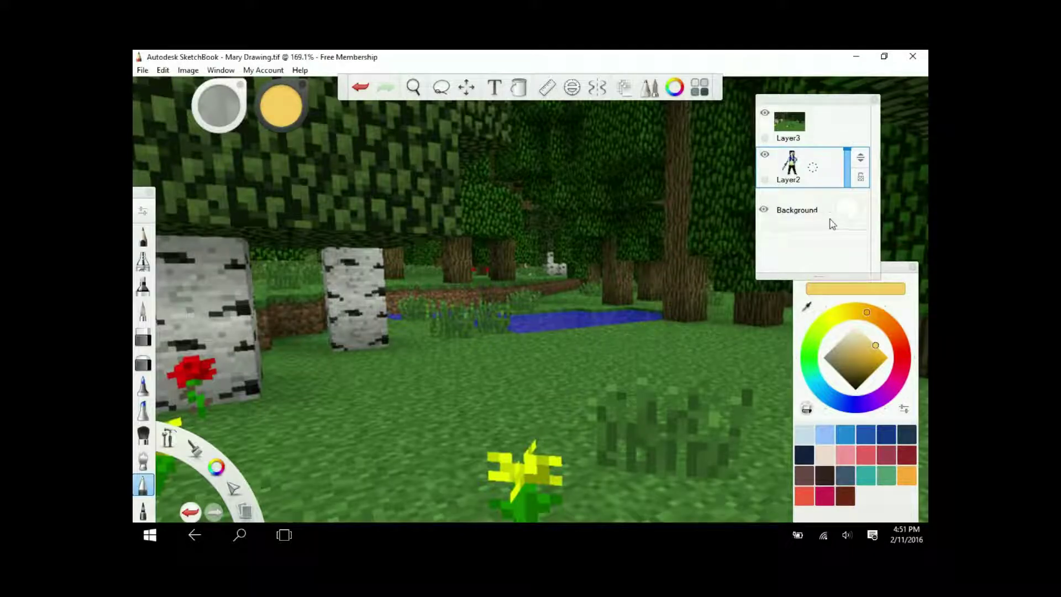
drag(860, 158, 861, 116)
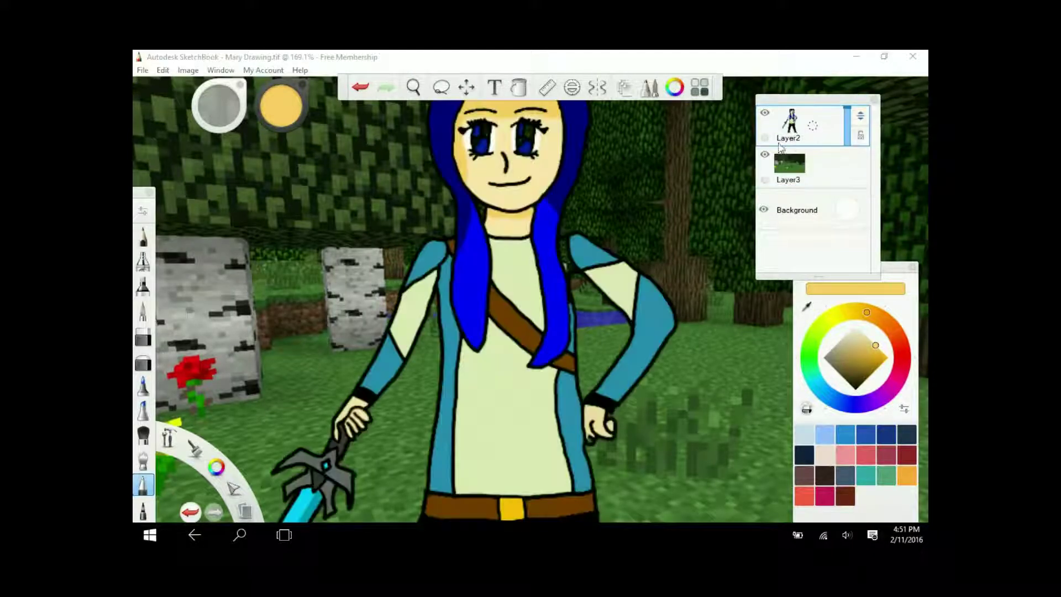
Step: Choose white and flood-fill the two transparent highlights in the left-hand eye's iris
click(413, 87)
mouse_move(426, 130)
mouse_down()
mouse_move(415, 255)
mouse_move(410, 195)
mouse_up()
click(441, 162)
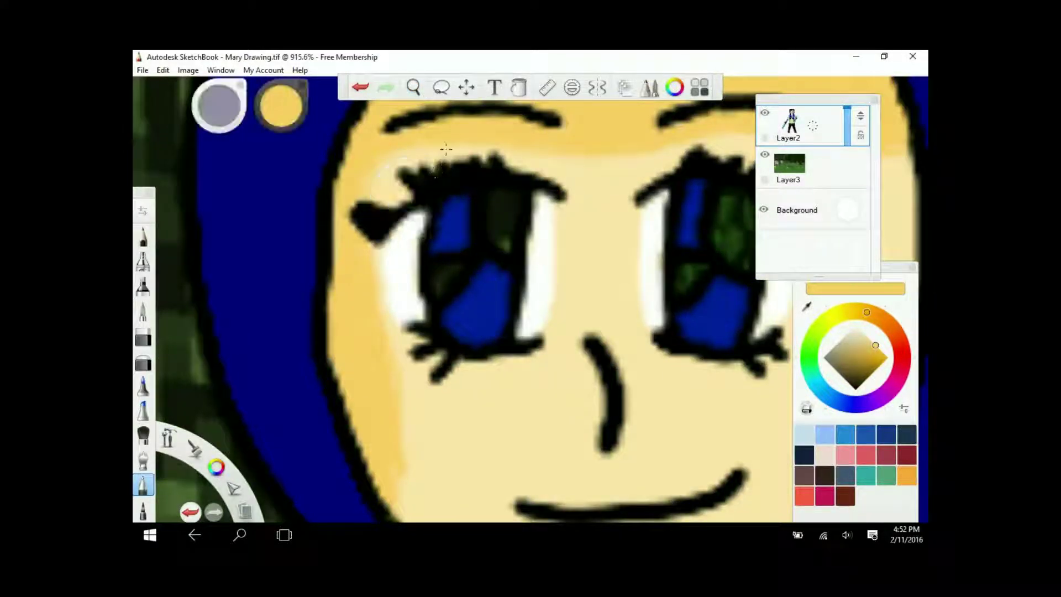
click(512, 92)
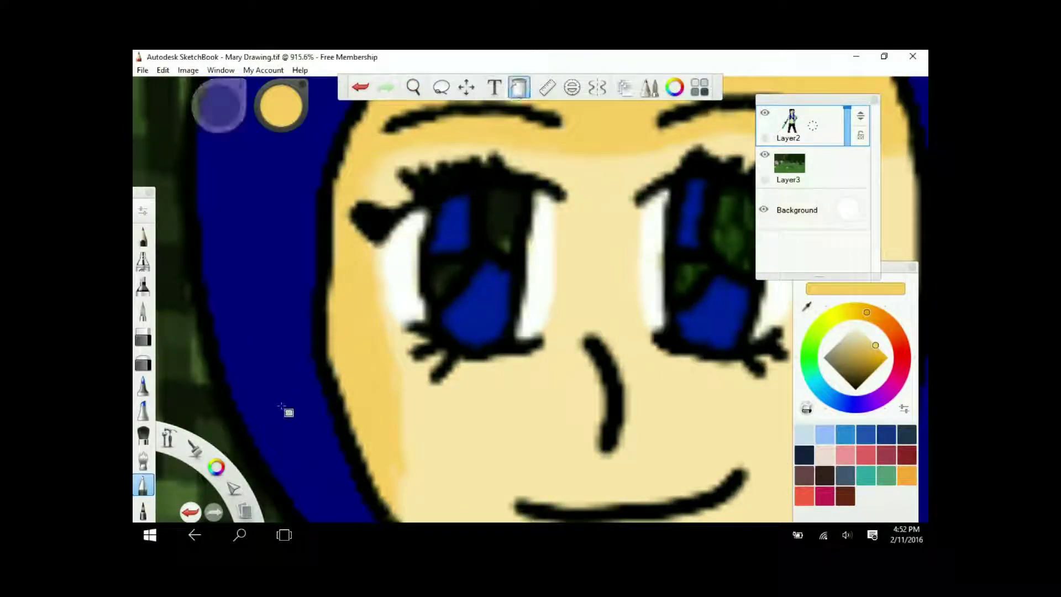
click(216, 467)
click(211, 418)
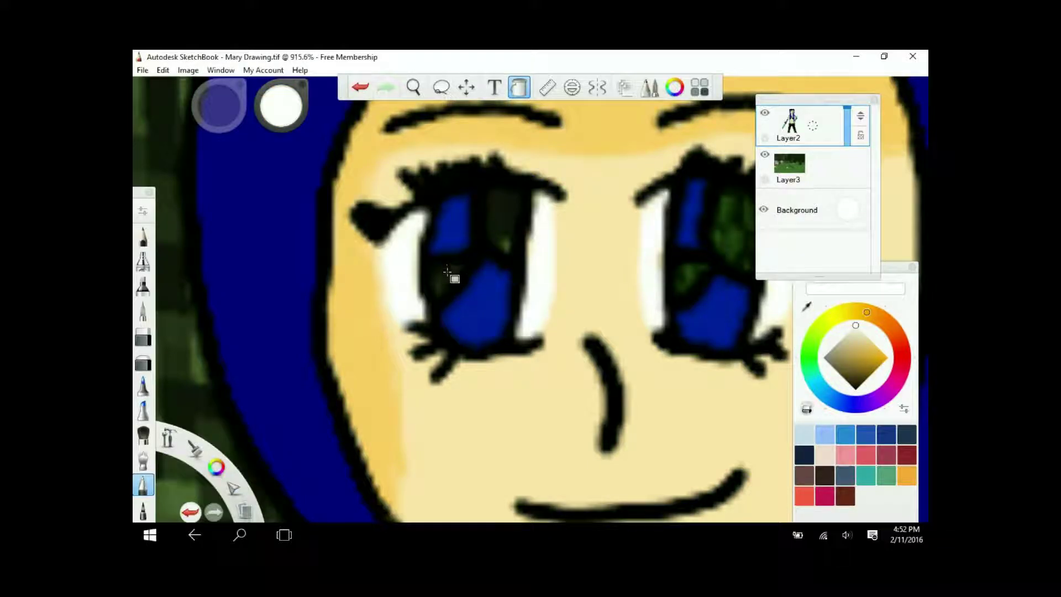
click(452, 277)
click(505, 230)
Step: Flood-fill the two transparent highlights in the right-hand eye's iris with white, undoing the misplaced fill
click(727, 237)
click(677, 270)
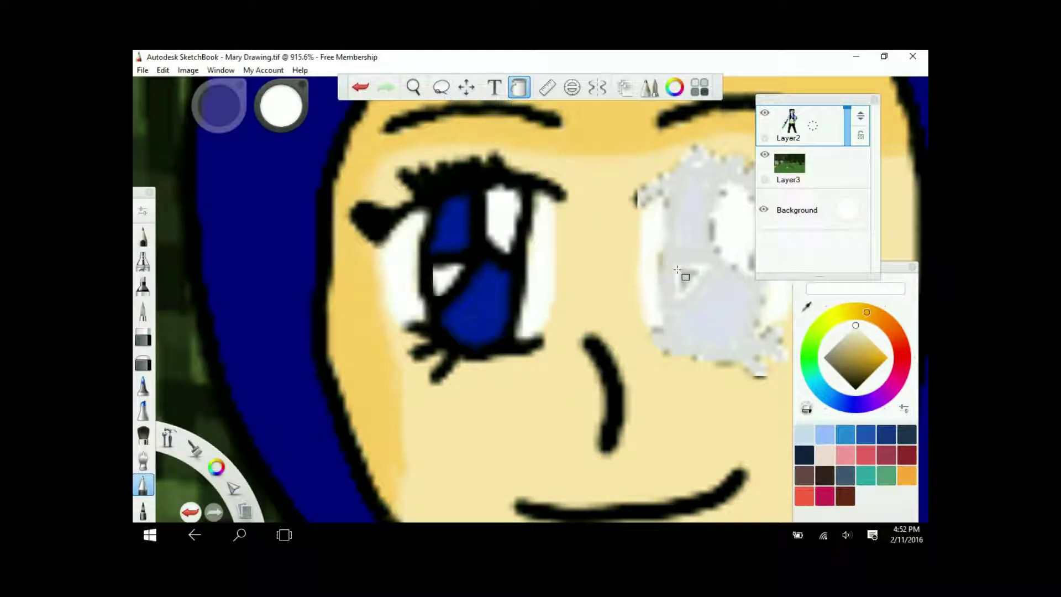
key(ctrl+z)
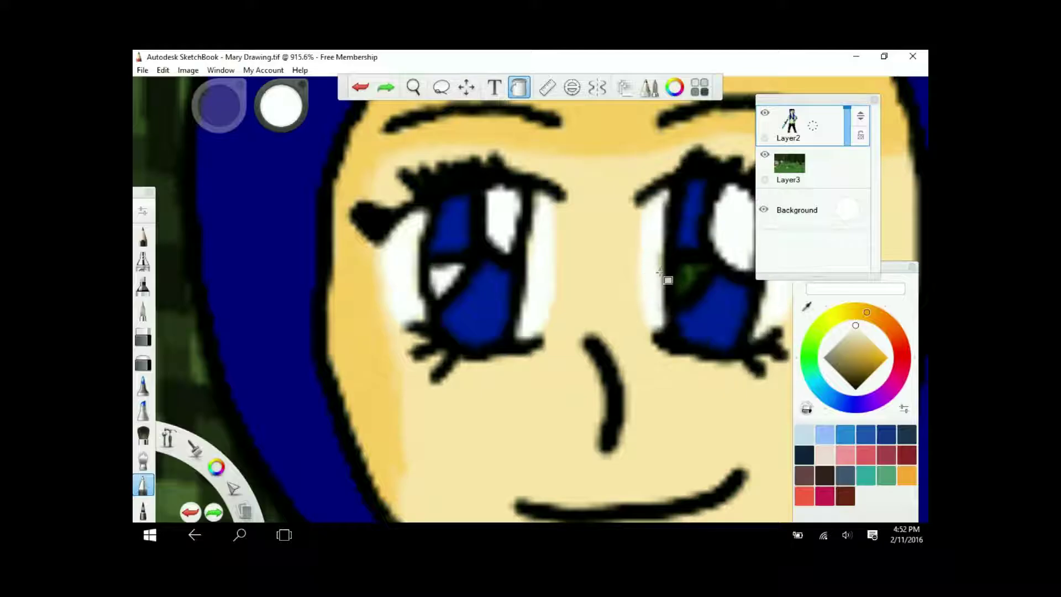
click(688, 285)
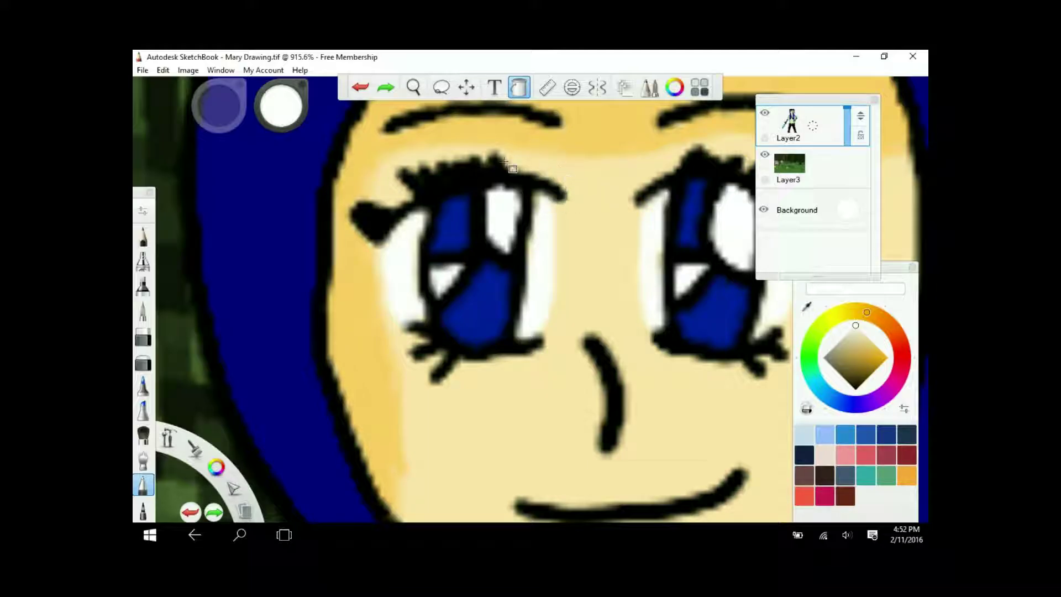
Step: Select the whole forest image on Layer3, then move and enlarge it so it covers the entire canvas
click(413, 87)
drag(421, 132, 600, 131)
click(782, 182)
click(590, 113)
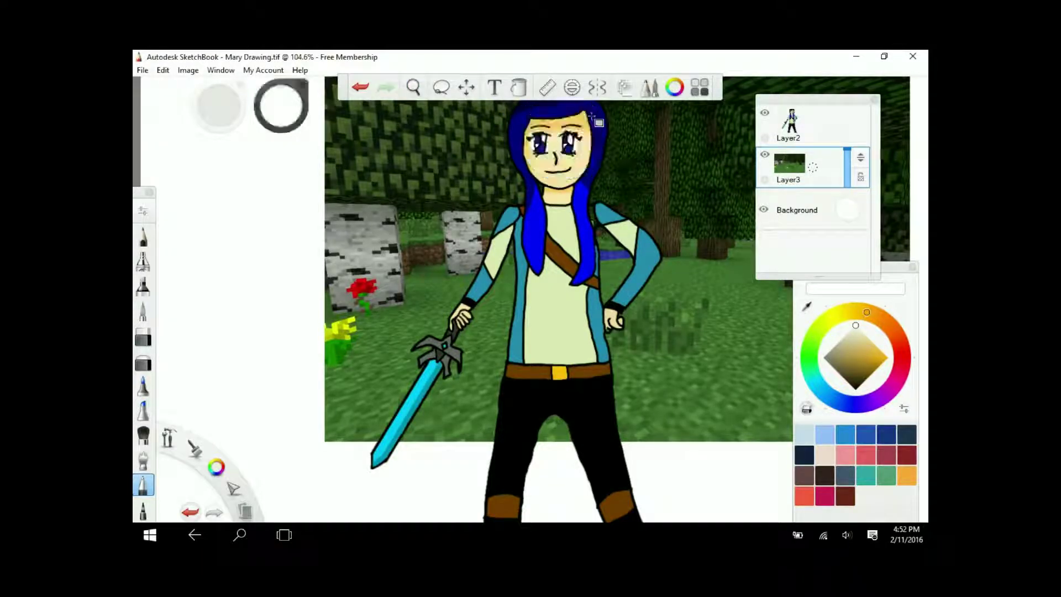
click(442, 88)
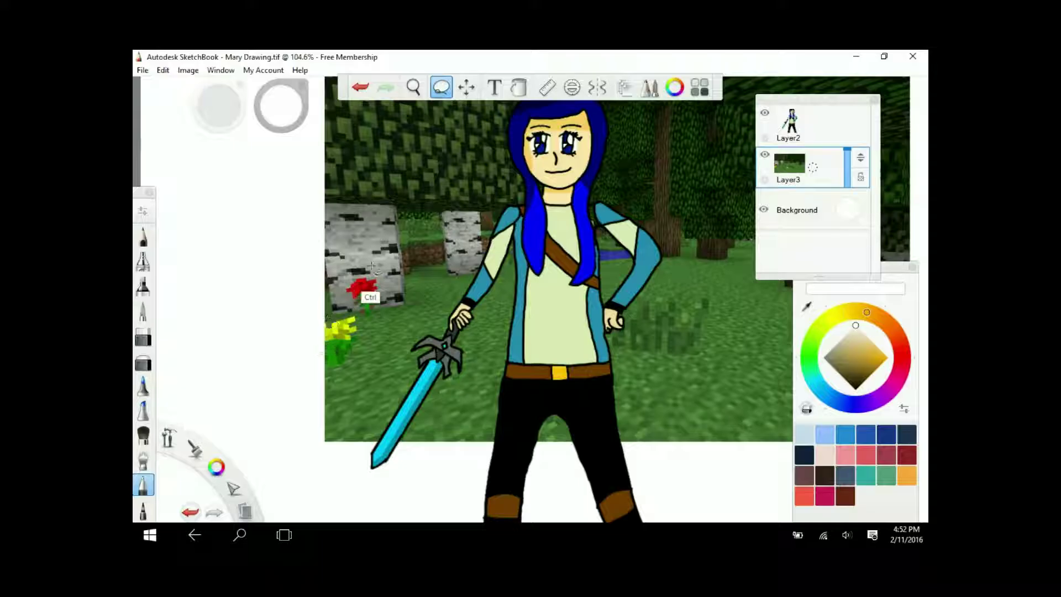
key(ctrl+a)
drag(376, 279, 335, 374)
drag(397, 327, 396, 323)
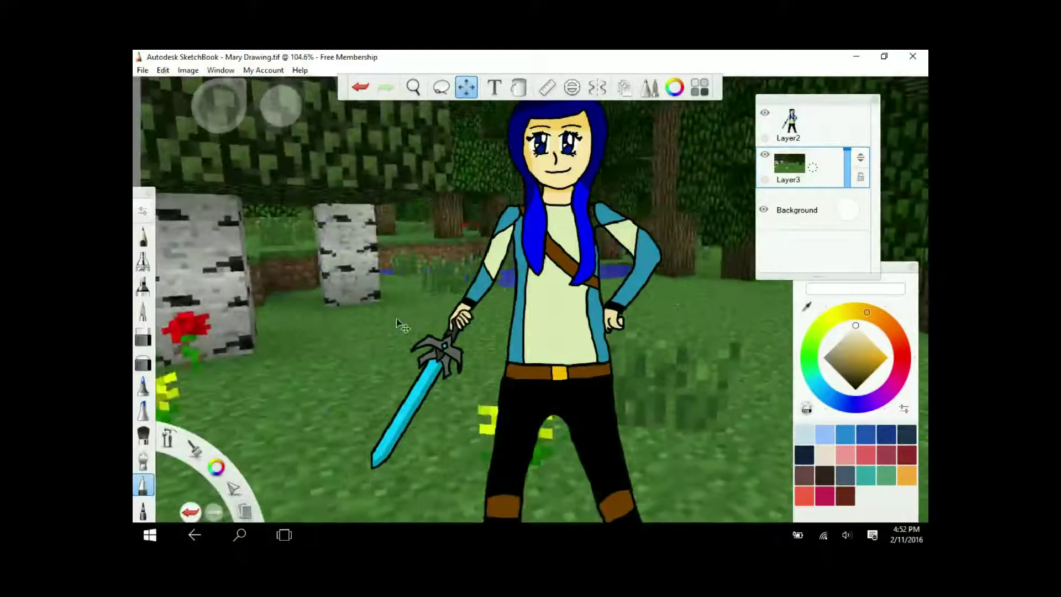
click(196, 452)
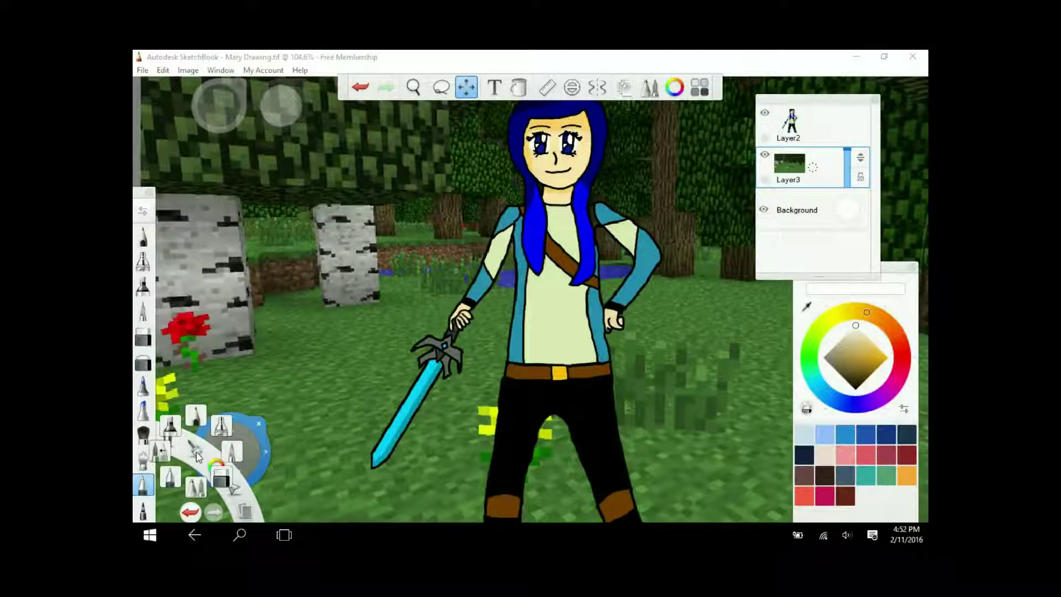
click(165, 421)
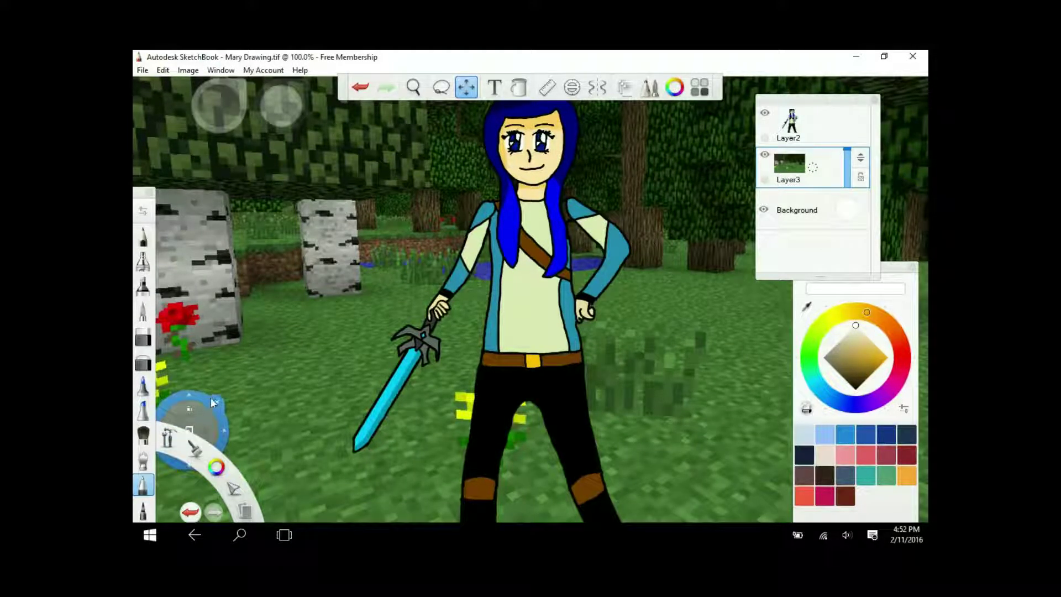
click(413, 87)
drag(437, 128, 374, 218)
drag(530, 119, 497, 201)
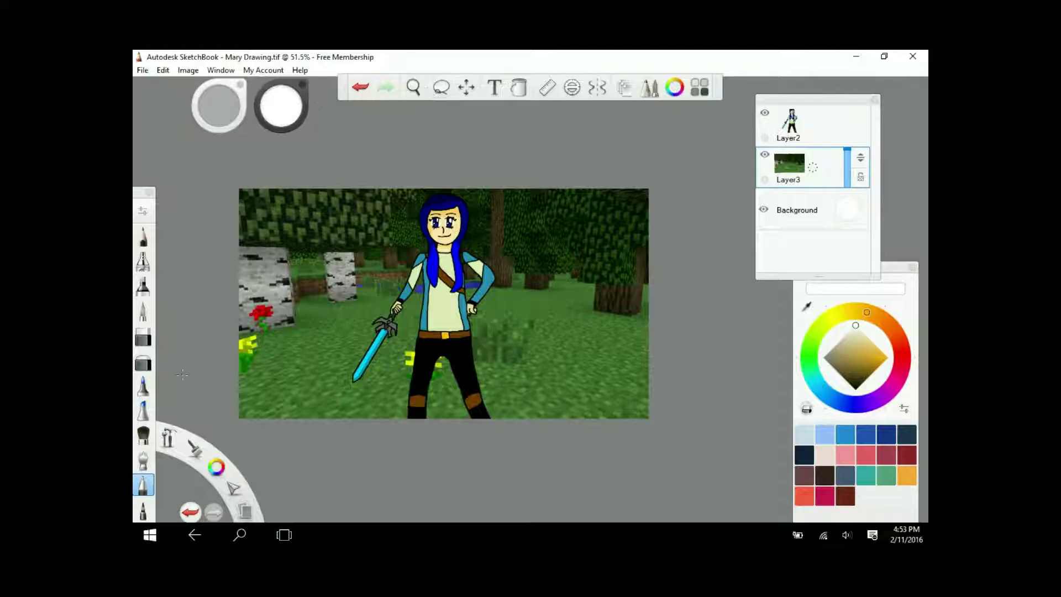
Step: Display the finished artwork at 100% without the interface and save a merged PNG copy named Mary Drawing1.png in Pictures
click(183, 408)
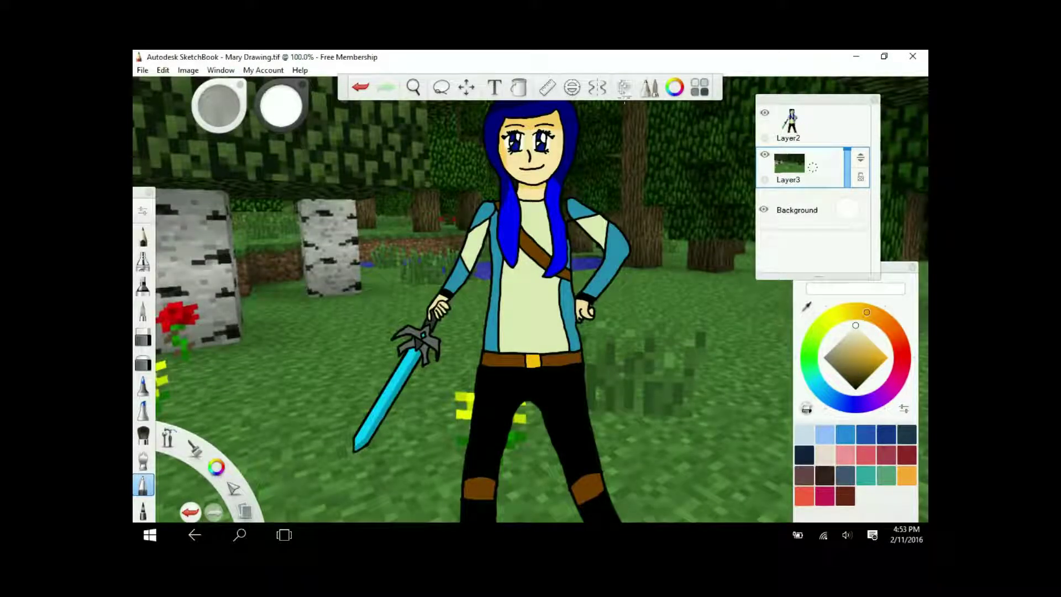
key(Tab)
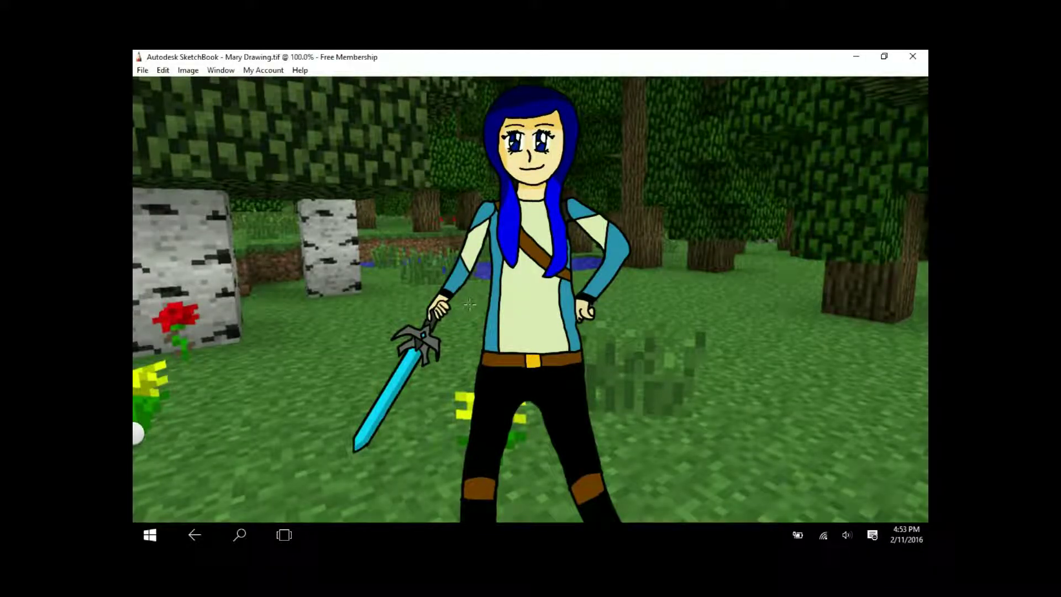
key(ctrl+shift+s)
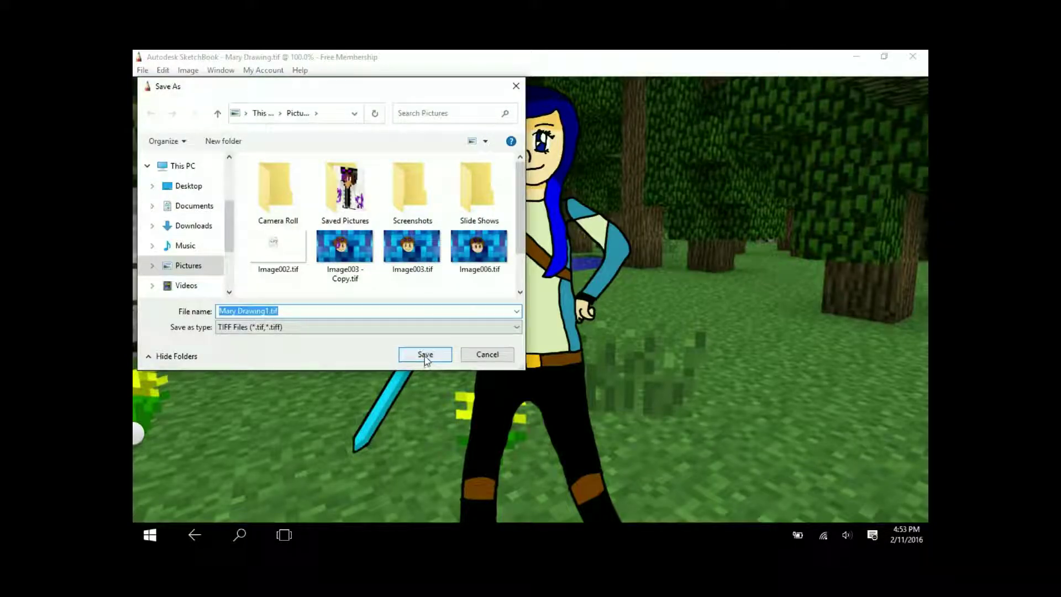
click(406, 328)
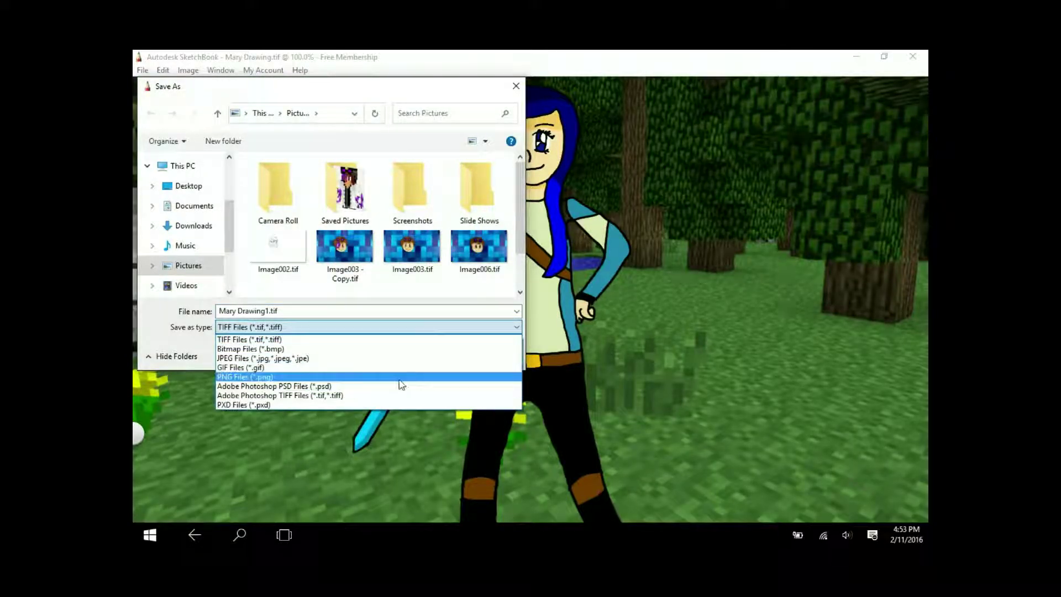
click(401, 384)
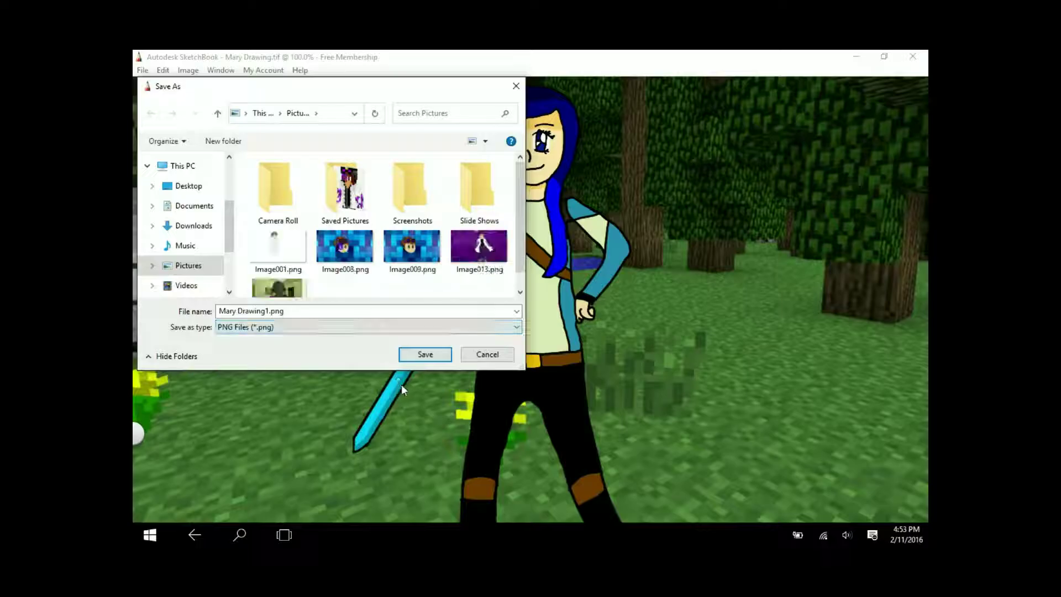
click(421, 356)
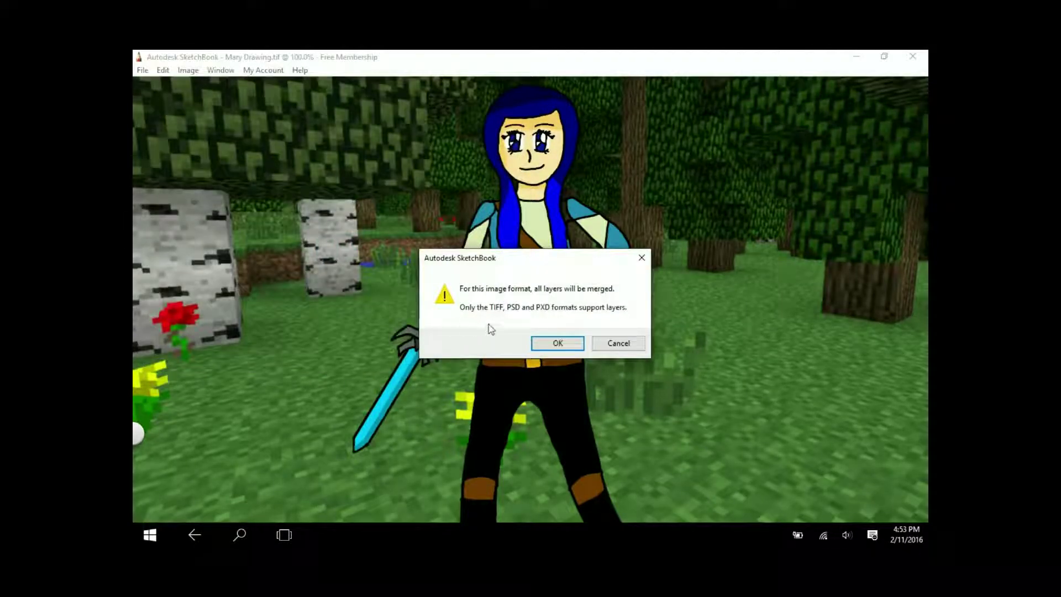
click(544, 345)
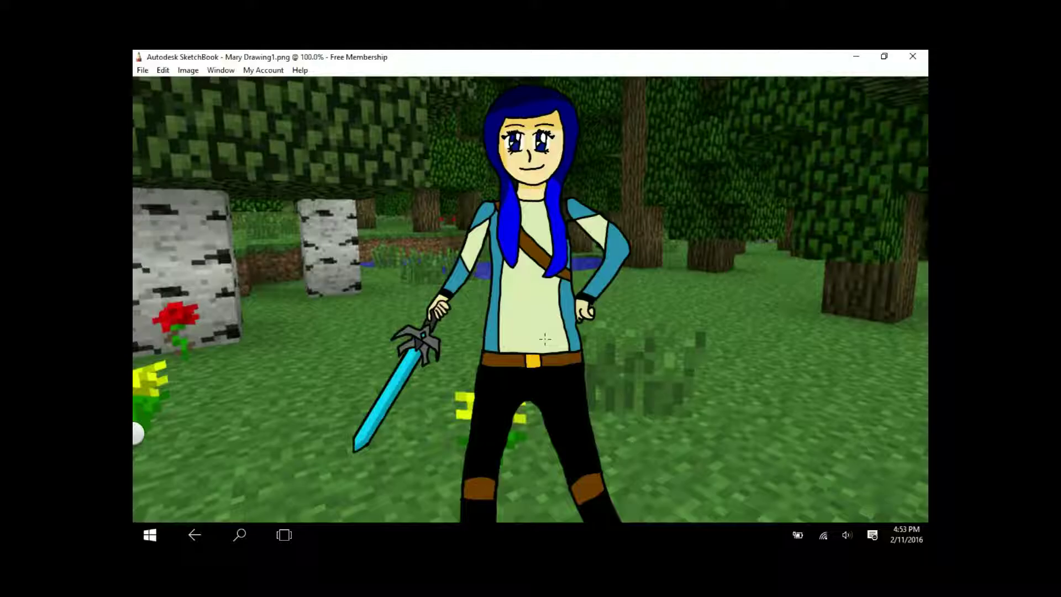
Step: Close SketchBook and switch to another open window
click(916, 56)
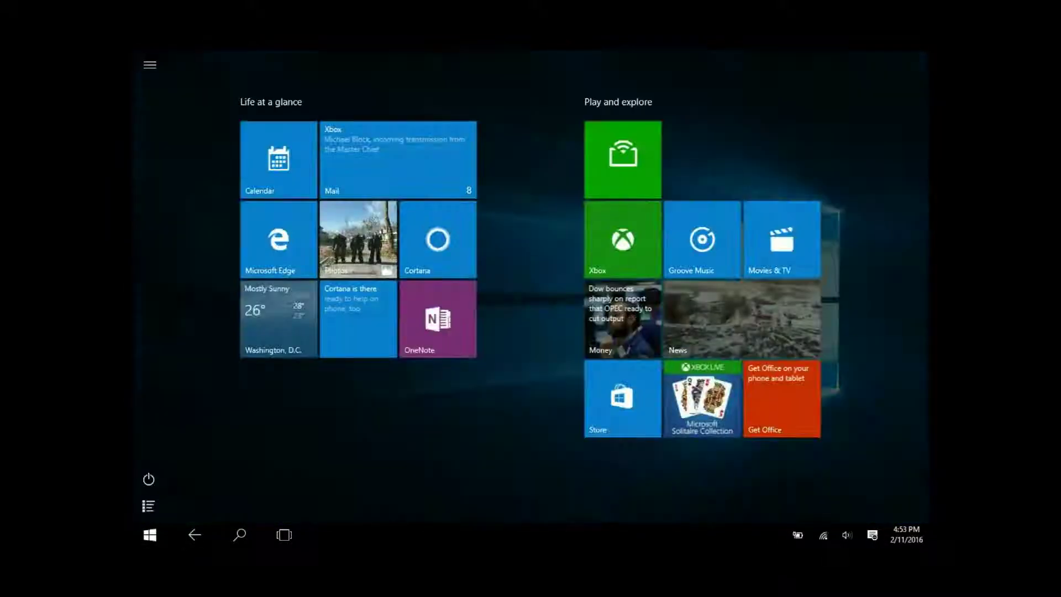
click(297, 536)
click(630, 232)
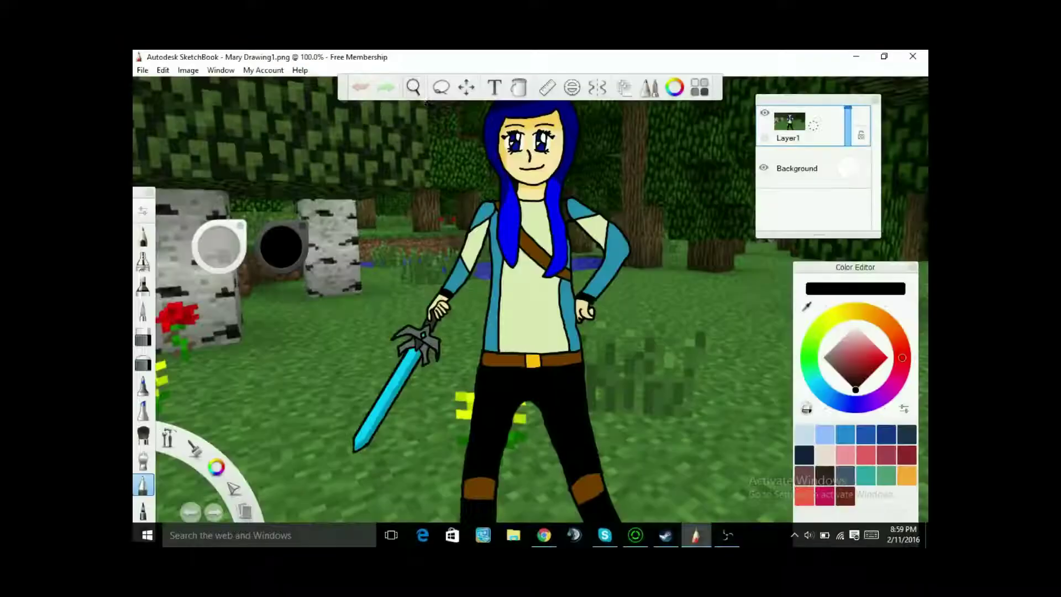
Step: Add a new layer and shade the outer half of the sword arm's teal forearm sleeve in darker teal
scroll(469, 175, up, 3)
scroll(475, 200, down, 3)
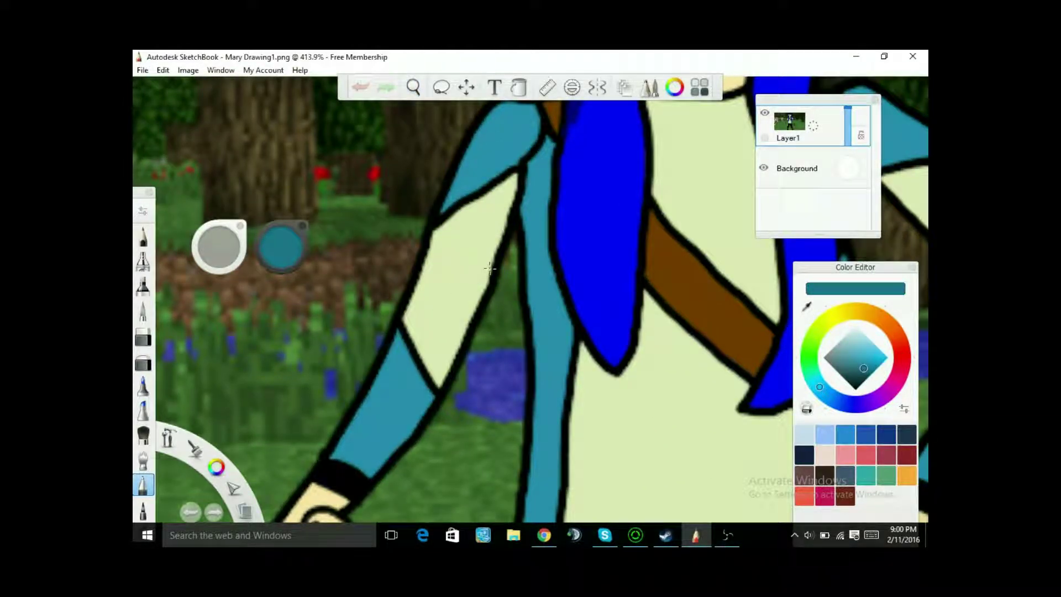
key(ctrl+shift+n)
drag(348, 456, 411, 367)
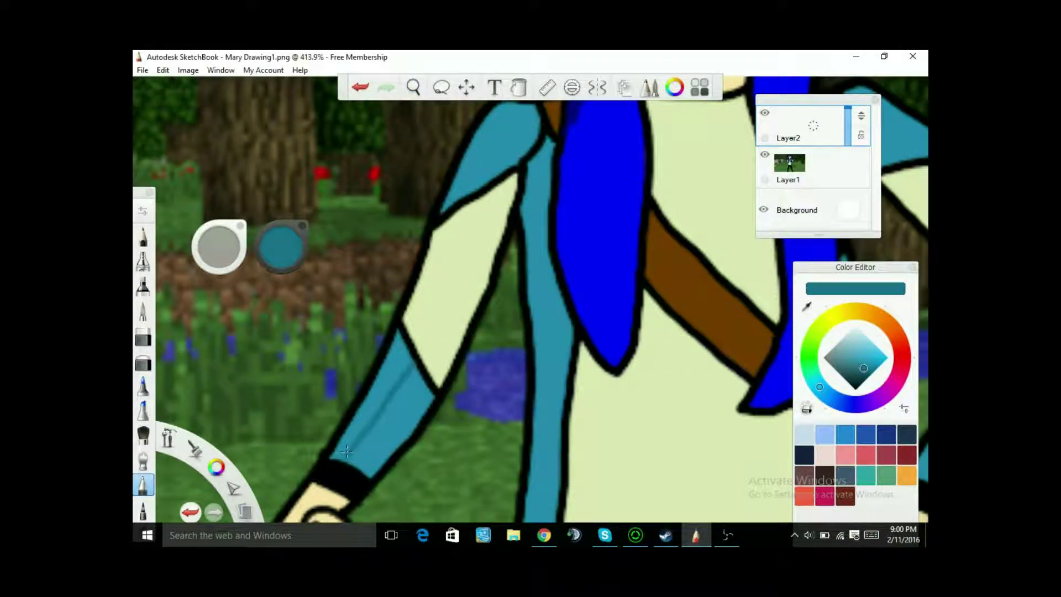
drag(347, 451, 412, 329)
mouse_move(330, 470)
mouse_down()
mouse_move(420, 340)
mouse_move(339, 442)
mouse_up()
key(ctrl+z)
scroll(418, 325, up, 2)
mouse_move(418, 324)
mouse_down()
mouse_move(387, 364)
mouse_move(411, 309)
mouse_up()
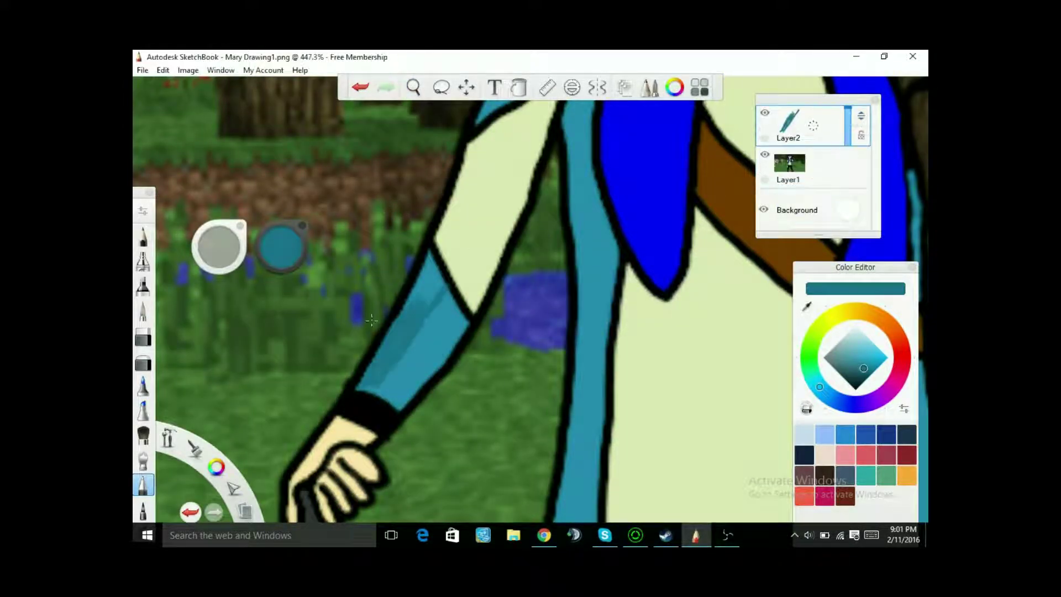
drag(425, 255, 400, 350)
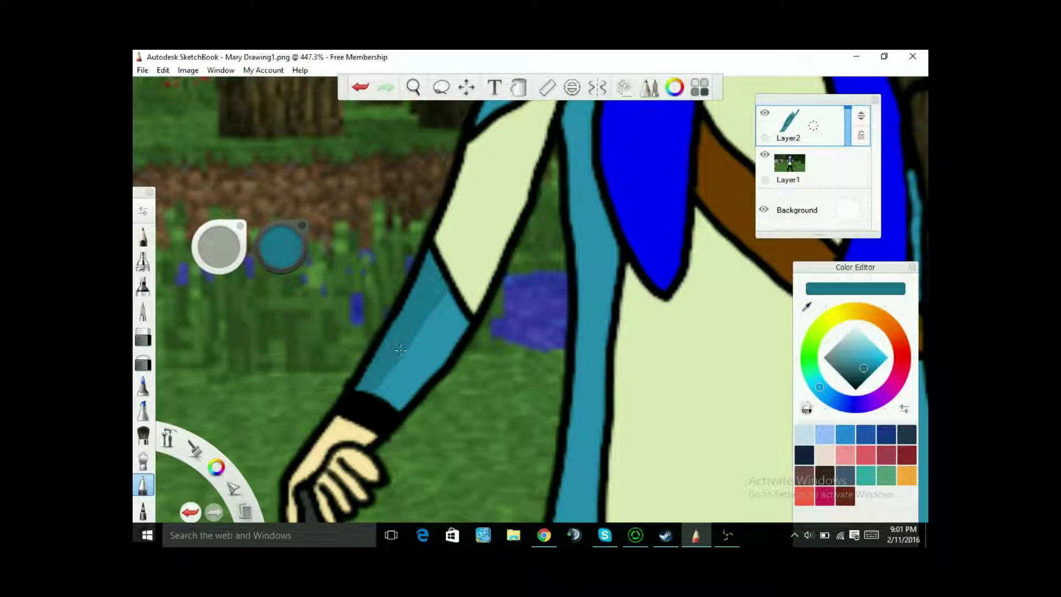
Step: Shade the outer edge of the sword arm's teal shoulder patch in the same darker teal
drag(415, 216, 502, 373)
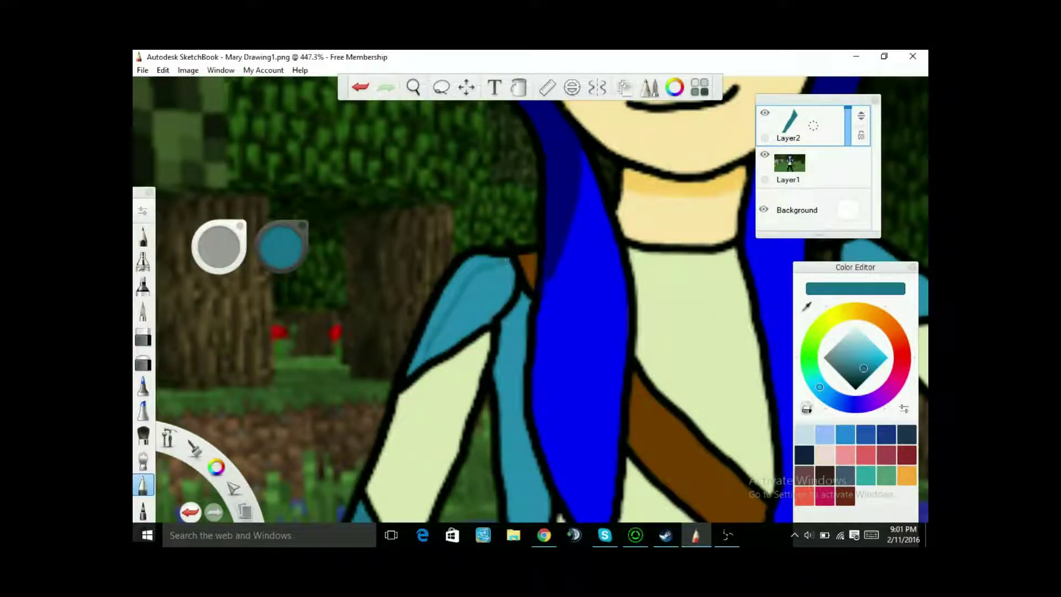
mouse_move(426, 342)
mouse_down()
mouse_move(466, 266)
mouse_move(463, 282)
mouse_up()
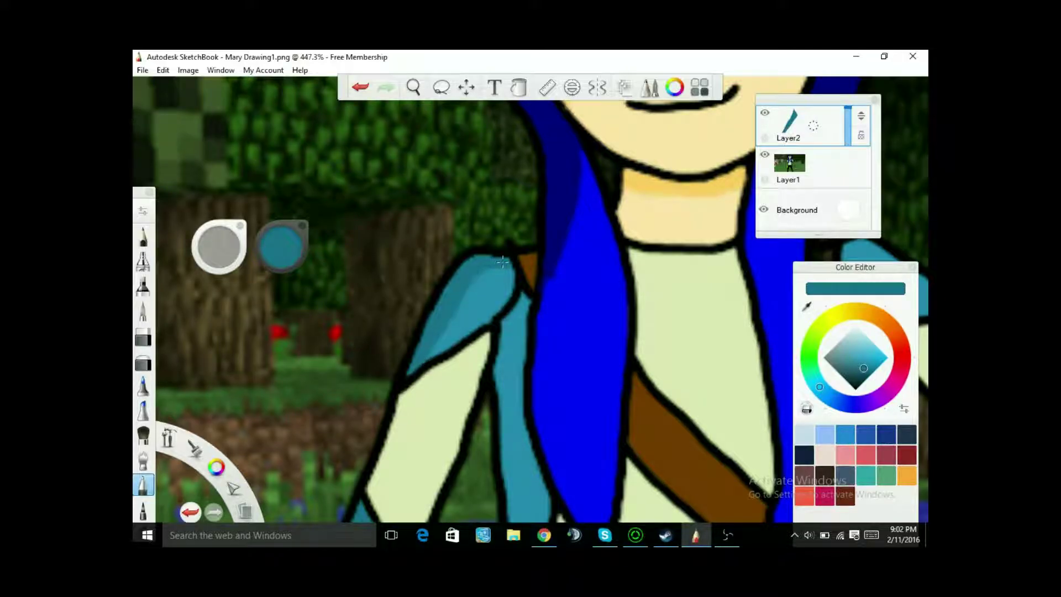
scroll(502, 262, down, 5)
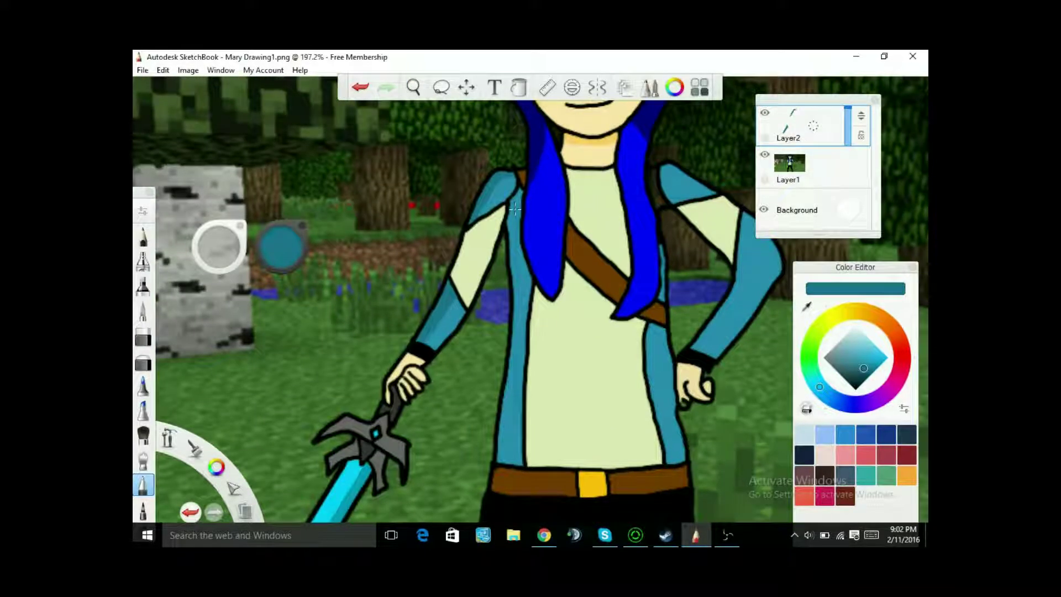
Step: Shade the outer edge of the tunic's sword-side teal strip just above the belt, undoing the misplaced stroke
scroll(514, 209, up, 5)
key(ctrl+z)
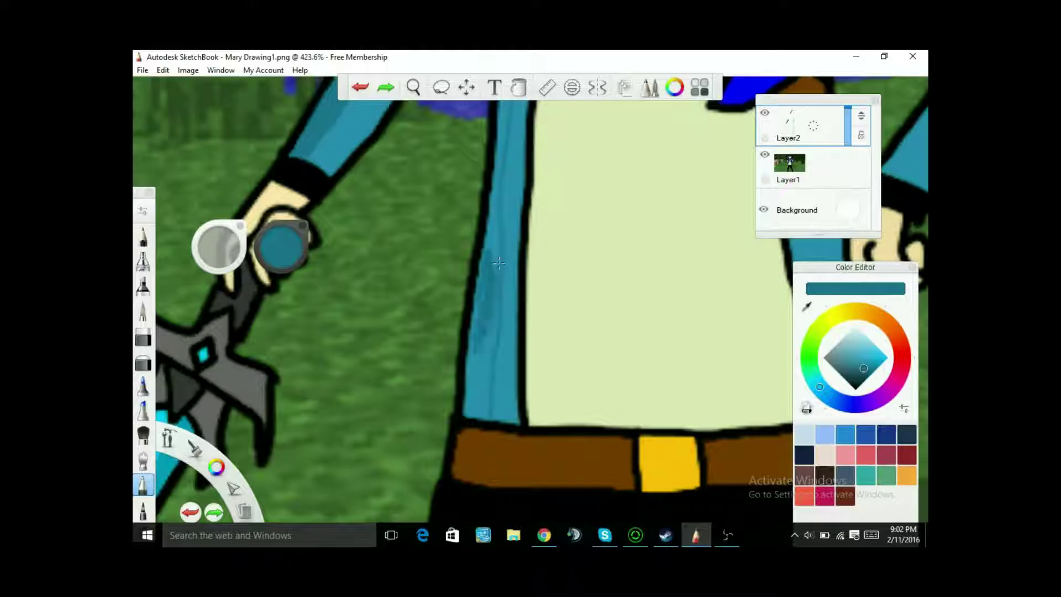
drag(479, 303, 467, 347)
drag(494, 214, 494, 257)
drag(468, 371, 478, 414)
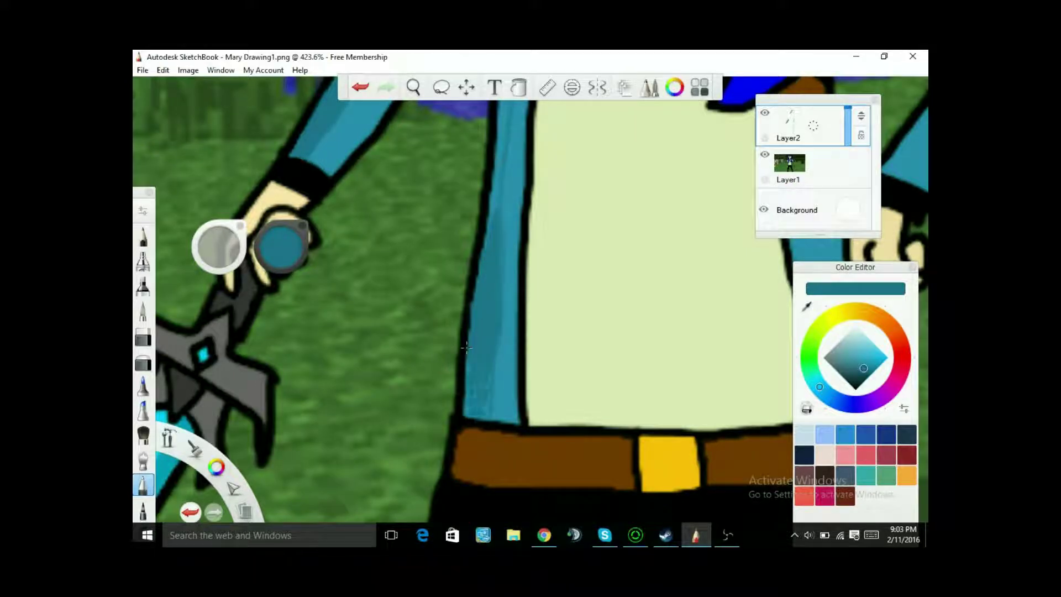
Step: Continue the darker teal shading up the outer edge of the same tunic strip to the shoulder
drag(530, 297, 486, 332)
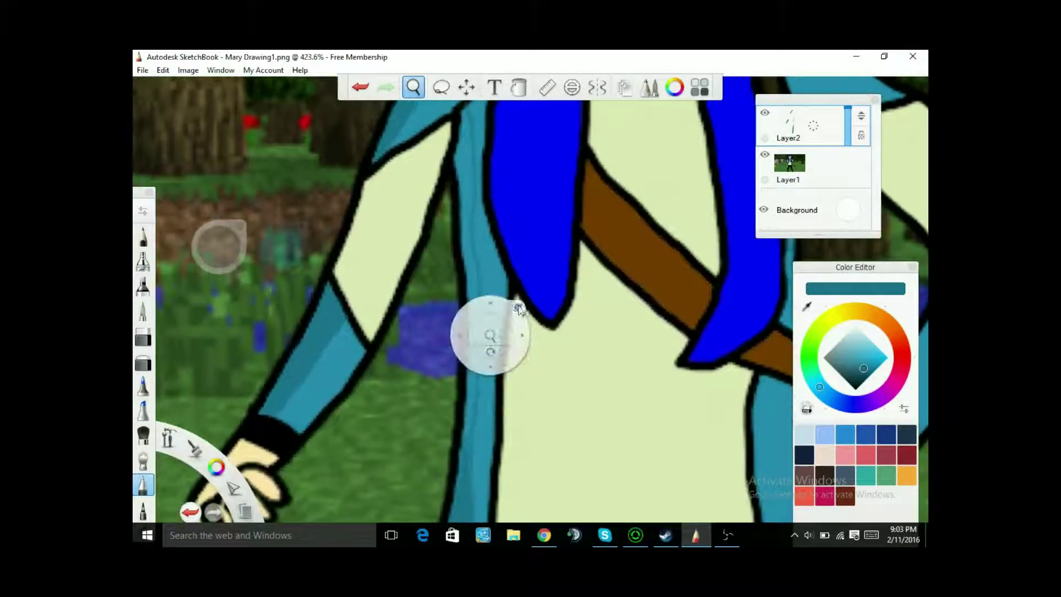
drag(467, 180, 463, 161)
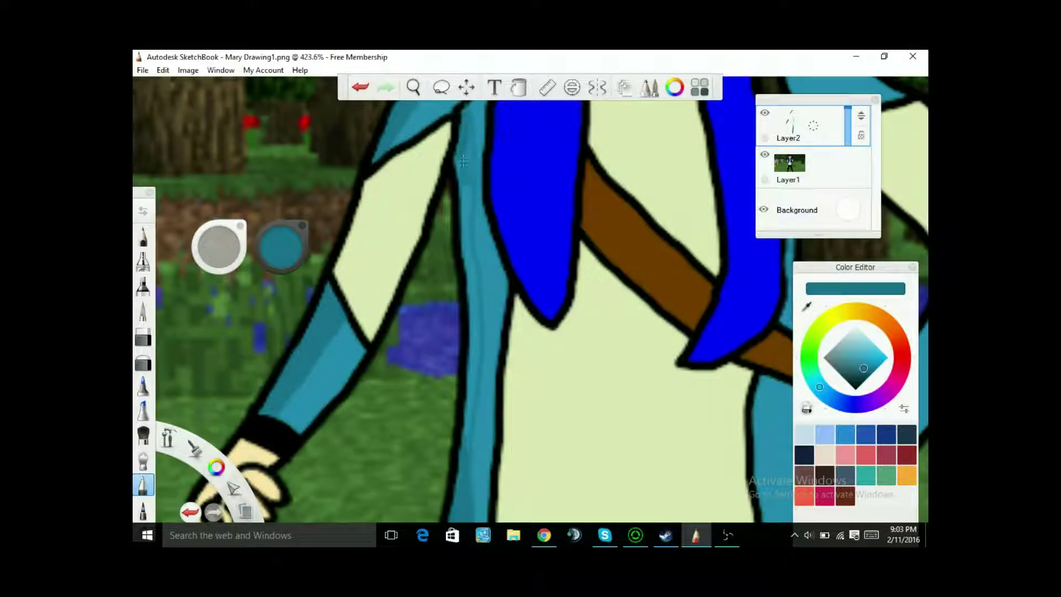
drag(467, 213, 475, 387)
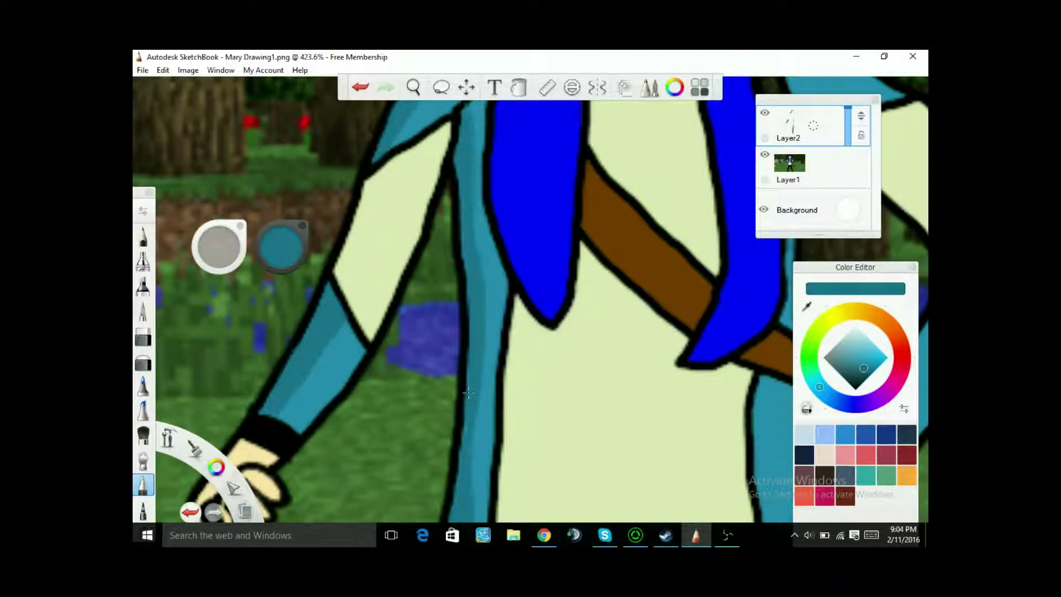
scroll(467, 421, down, 4)
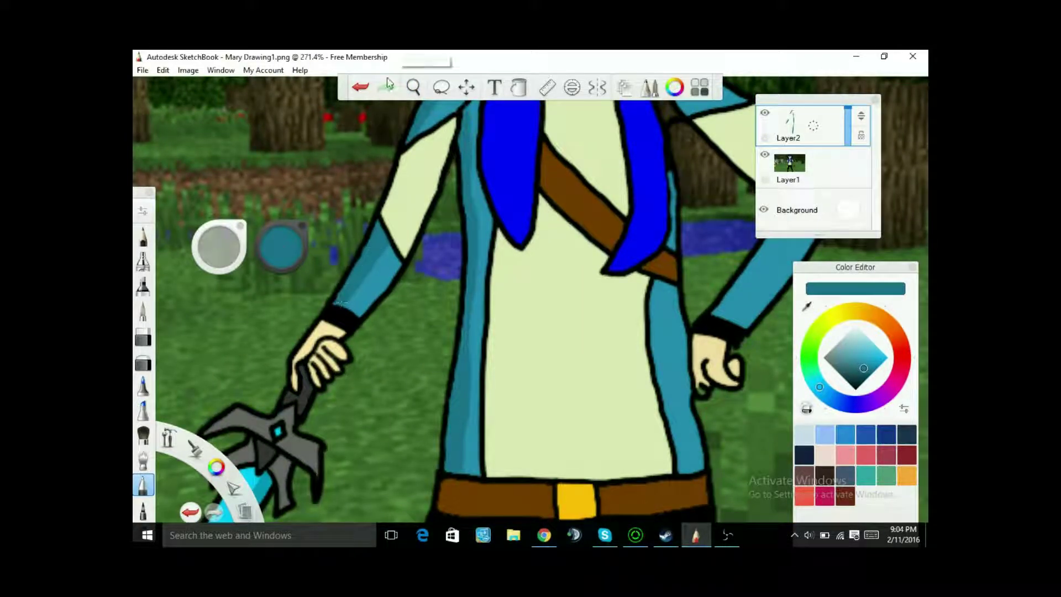
Step: Paint the uncoloured gap between the right-hand hair strand and the shoulder dark teal on Layer1
scroll(507, 170, up, 5)
click(518, 89)
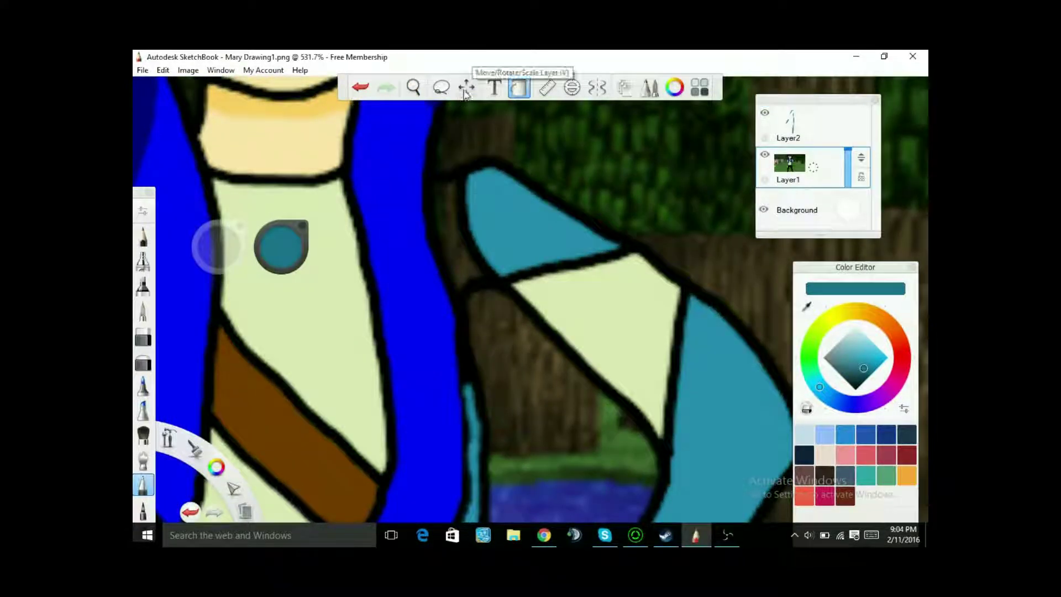
key(ctrl+z)
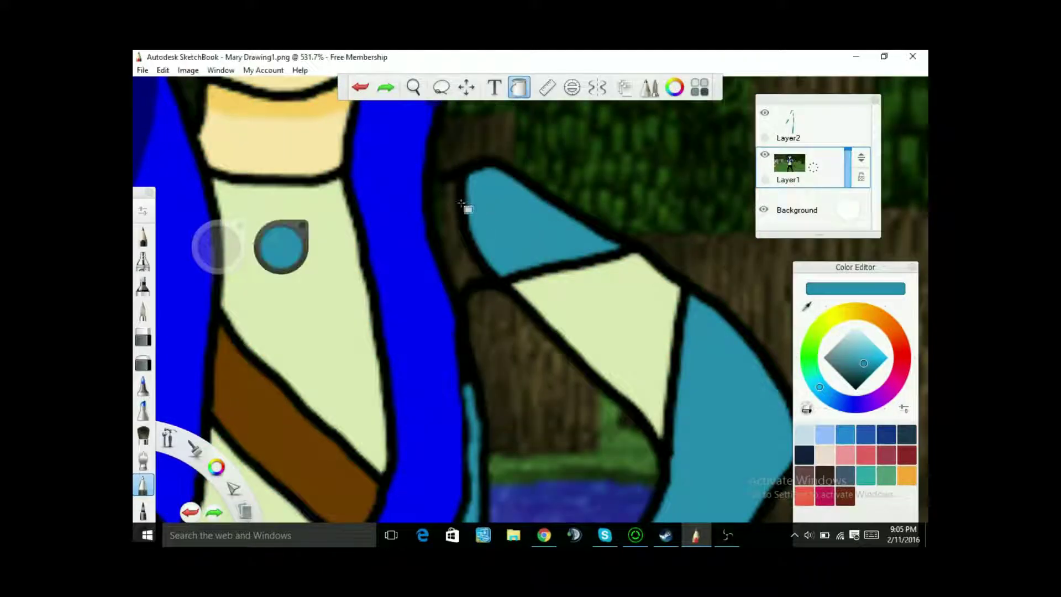
click(790, 124)
mouse_move(440, 191)
mouse_down()
mouse_move(448, 243)
mouse_move(474, 279)
mouse_move(446, 200)
mouse_move(462, 264)
mouse_up()
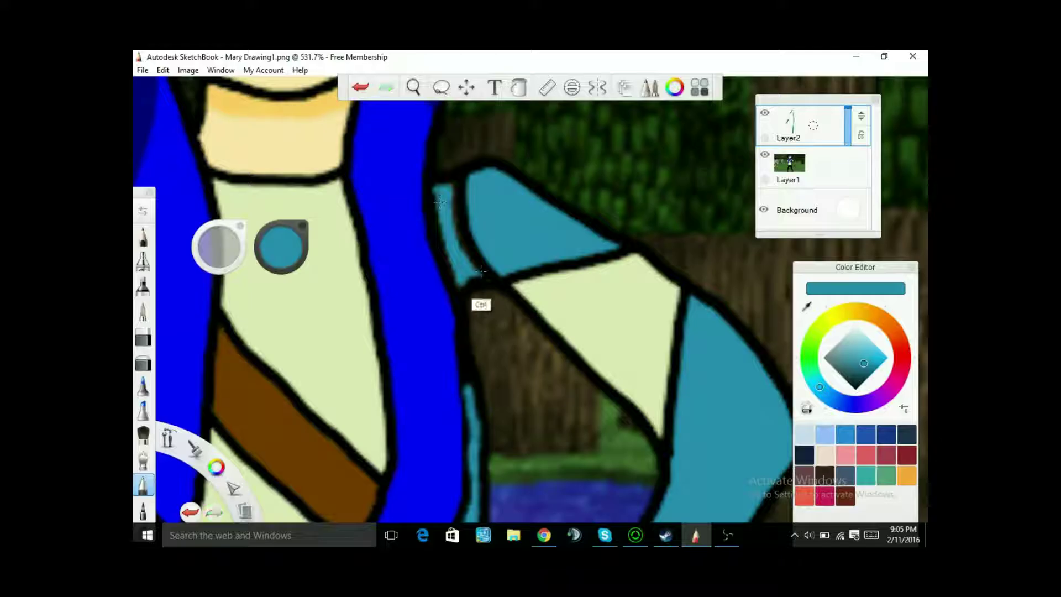
click(791, 165)
scroll(345, 207, down, 4)
scroll(346, 206, up, 4)
mouse_move(622, 176)
mouse_down()
mouse_move(627, 245)
mouse_move(646, 273)
mouse_move(625, 184)
mouse_up()
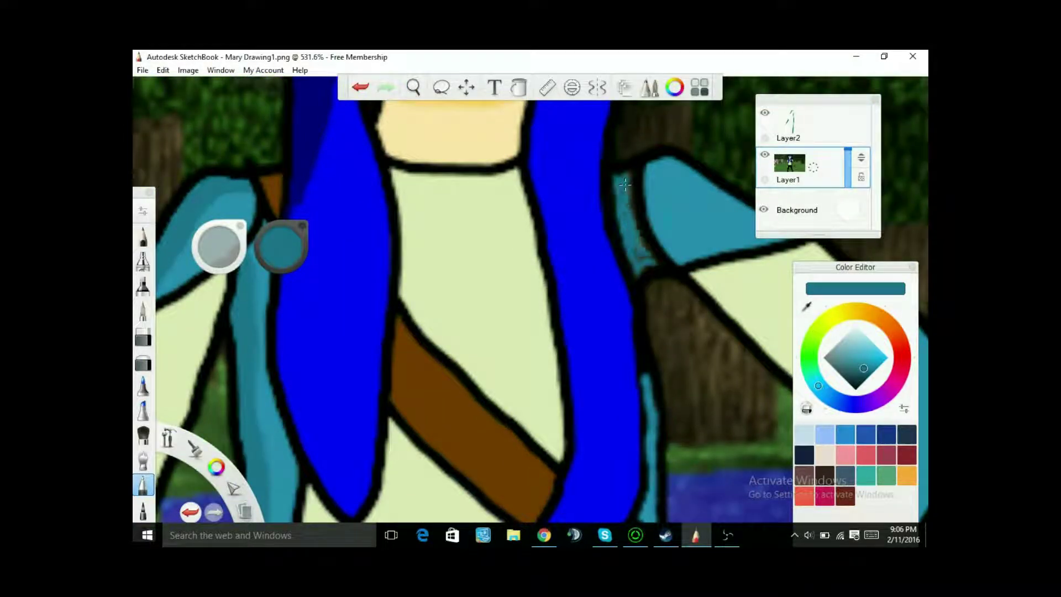
key(space)
click(630, 177)
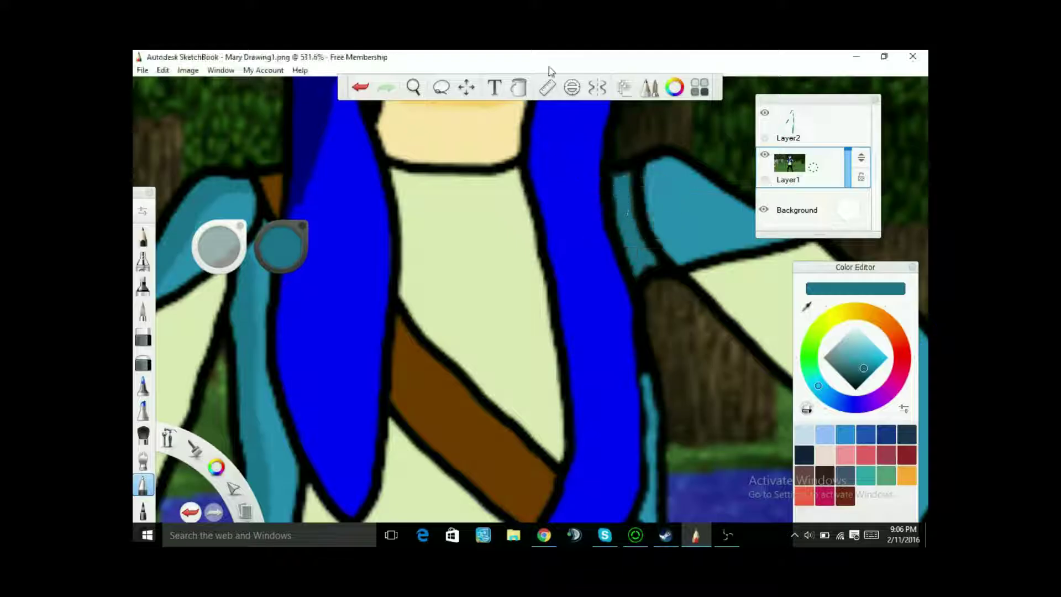
Step: Sample the cream sleeve colour, darken it to light green and shade the outer edge of the sword arm's cream sleeve section
scroll(512, 330, down, 3)
scroll(513, 330, up, 3)
alt+click(437, 254)
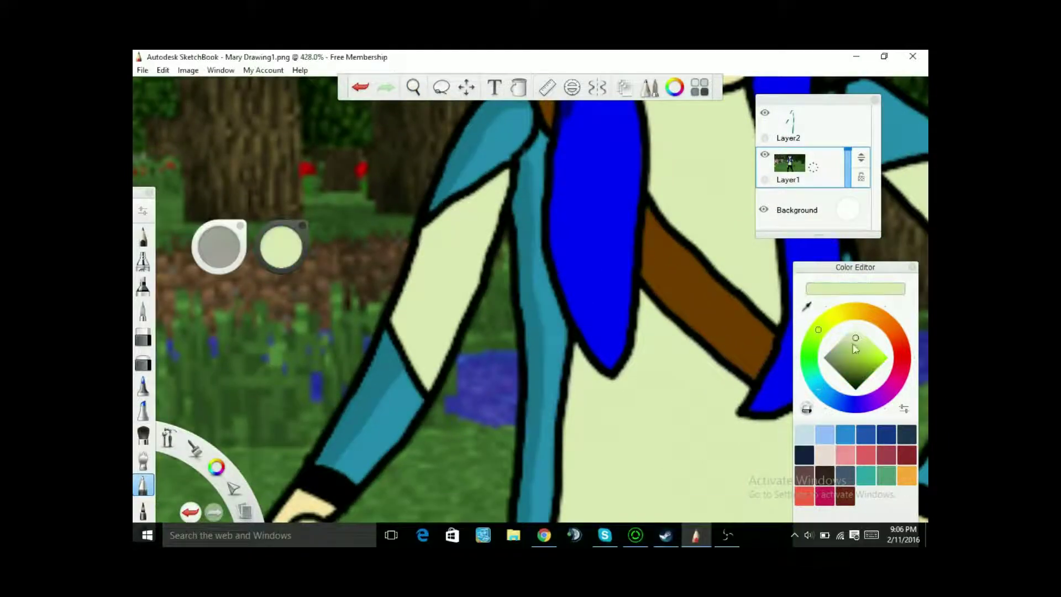
mouse_move(442, 221)
mouse_down()
mouse_move(410, 329)
mouse_move(429, 253)
mouse_up()
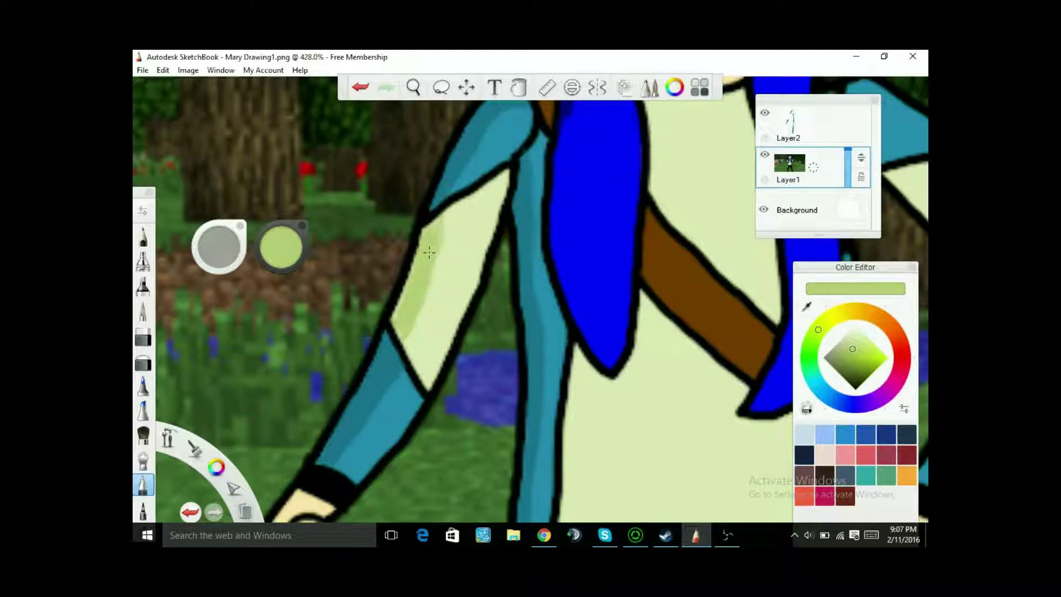
Step: Outline and fill a light green shadow on the shirt around the tip of the left-hand hair strand
mouse_move(648, 304)
mouse_down()
mouse_move(645, 376)
mouse_move(577, 351)
mouse_up()
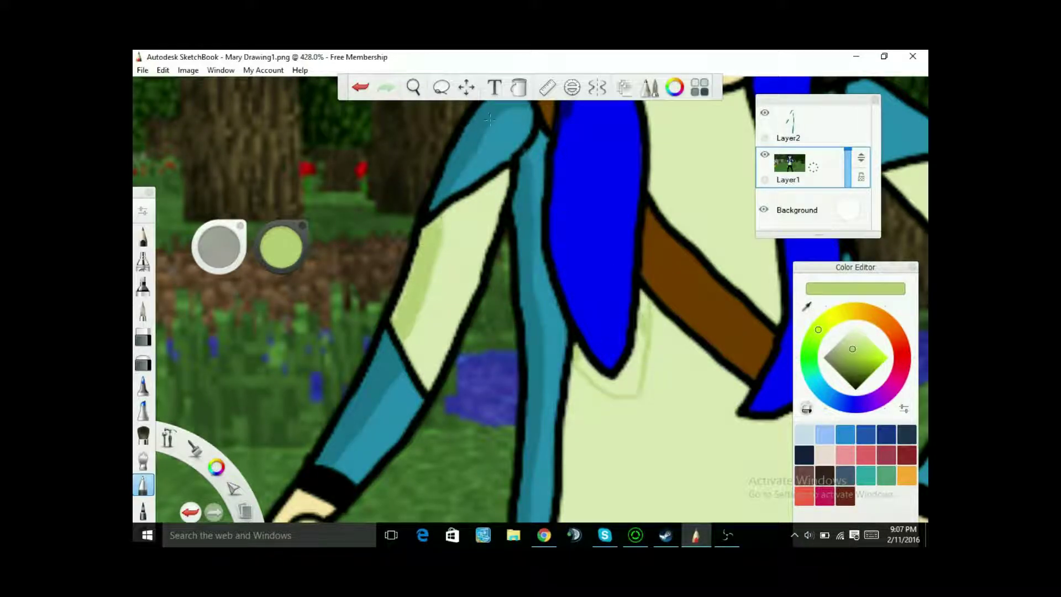
scroll(645, 332, up, 5)
mouse_move(638, 232)
mouse_down()
mouse_move(614, 453)
mouse_move(464, 387)
mouse_move(603, 475)
mouse_move(462, 378)
mouse_up()
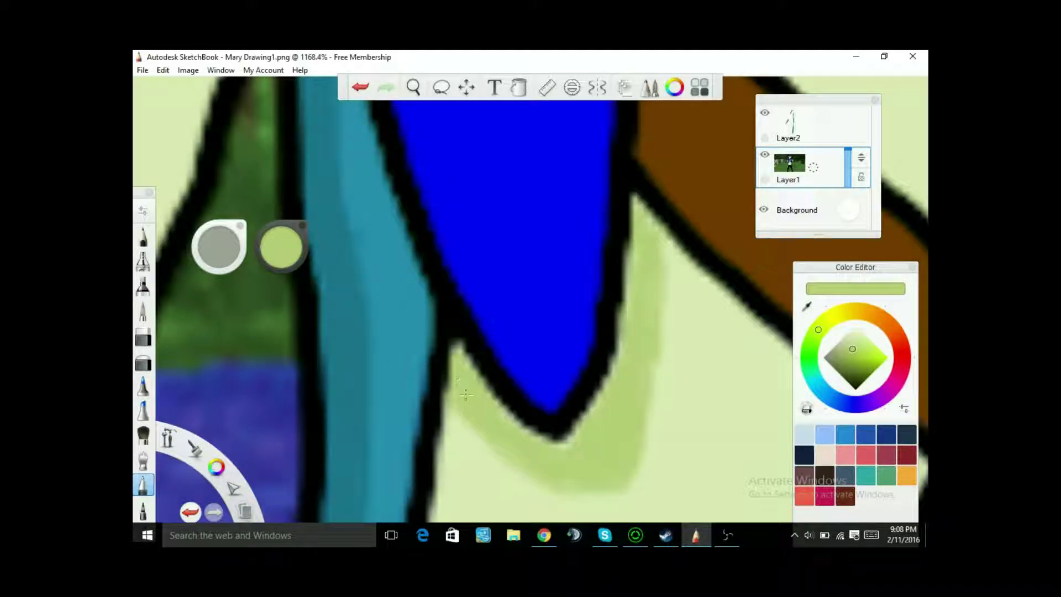
scroll(466, 394, down, 10)
Step: Add light green shadows on the shirt beside the right-hand hair tip and on the upper chest, and merge the shading layer into Layer1
scroll(412, 449, up, 6)
drag(522, 420, 522, 456)
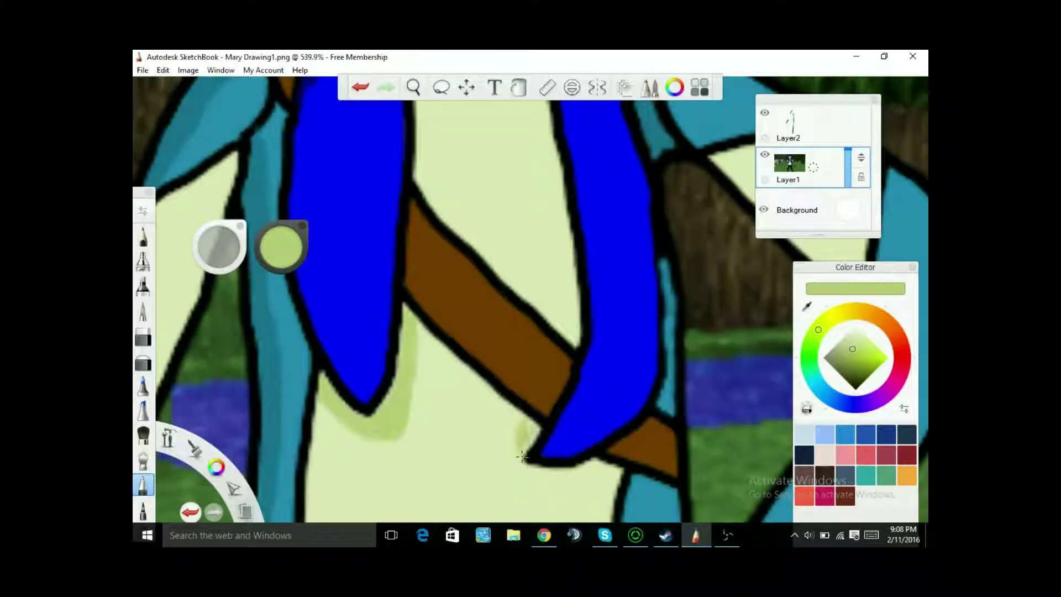
drag(511, 161, 468, 255)
key(ctrl+e)
mouse_move(476, 163)
mouse_down()
mouse_move(487, 302)
mouse_move(483, 253)
mouse_move(525, 442)
mouse_move(480, 166)
mouse_move(489, 318)
mouse_move(508, 403)
mouse_move(485, 171)
mouse_move(511, 351)
mouse_move(525, 266)
mouse_up()
Step: Shade the sword-side end of the belt in dark brown and display the whole picture without the interface
click(418, 86)
mouse_move(481, 309)
mouse_down()
mouse_move(485, 262)
mouse_move(481, 293)
mouse_move(509, 241)
mouse_up()
scroll(486, 262, down, 5)
click(857, 332)
click(865, 381)
mouse_move(459, 332)
mouse_down()
mouse_move(452, 390)
mouse_move(403, 376)
mouse_up()
mouse_move(403, 329)
mouse_down()
mouse_move(398, 376)
mouse_move(414, 384)
mouse_up()
drag(434, 337, 431, 389)
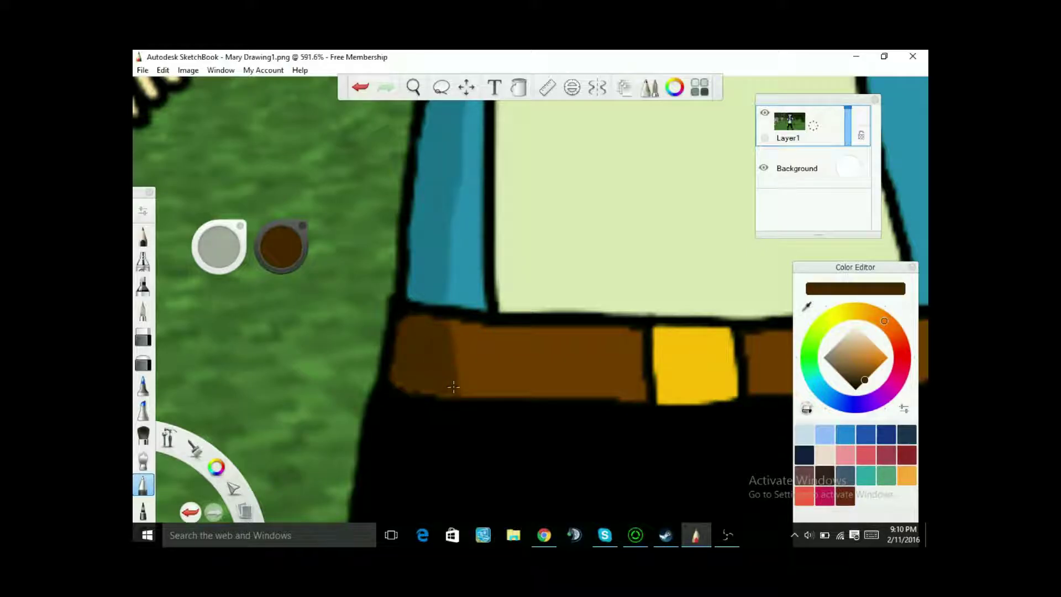
scroll(449, 331, up, 8)
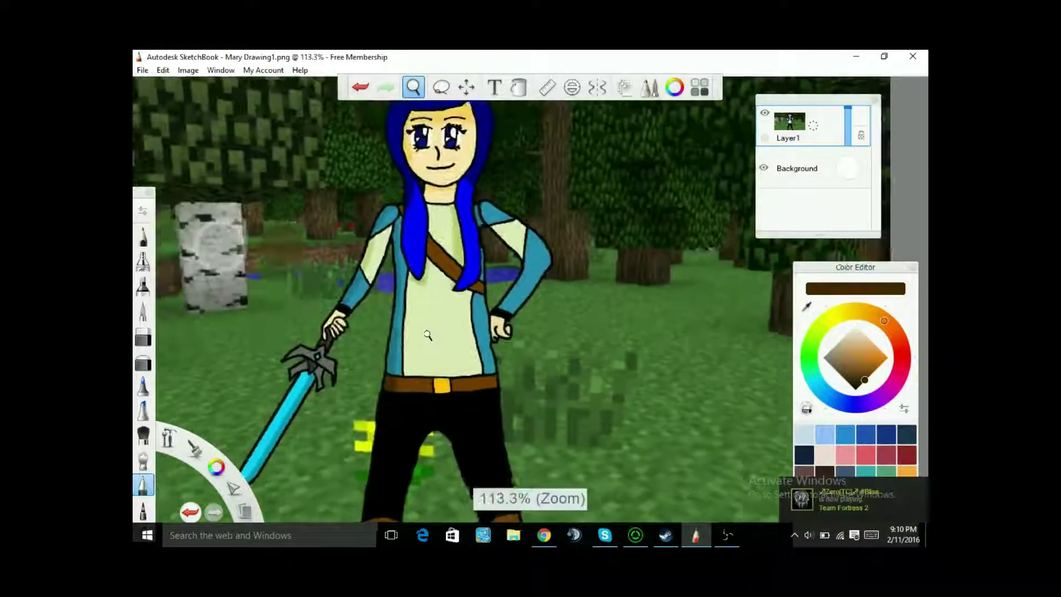
key(Tab)
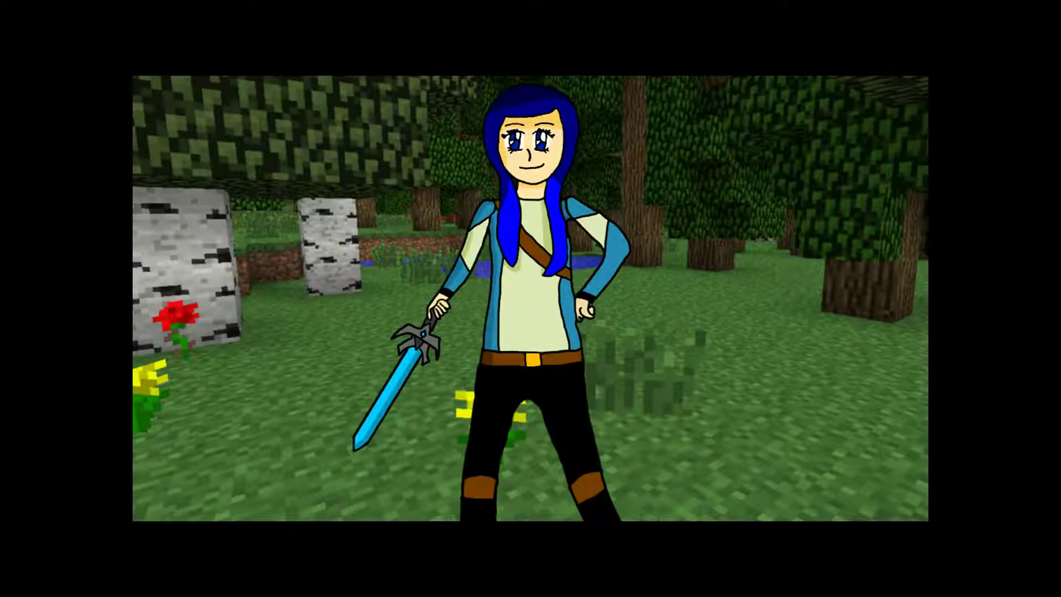